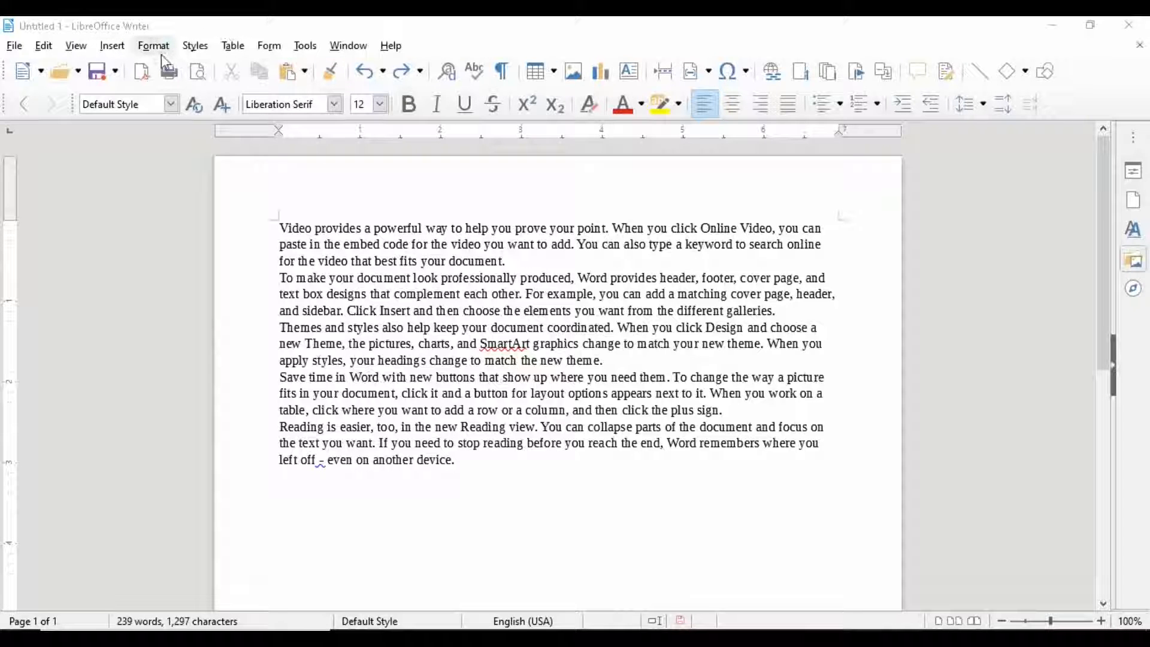
Turn on the Windows Magnifier and enlarge the view of the document window.
left_click(113, 47)
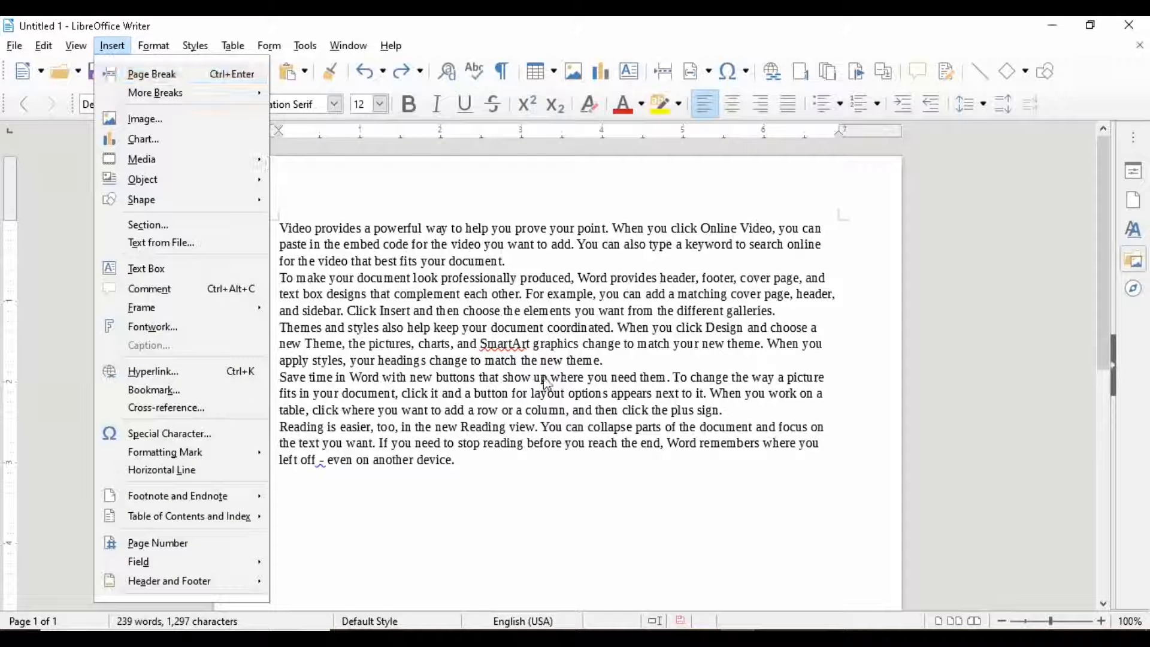
key("super+plus")
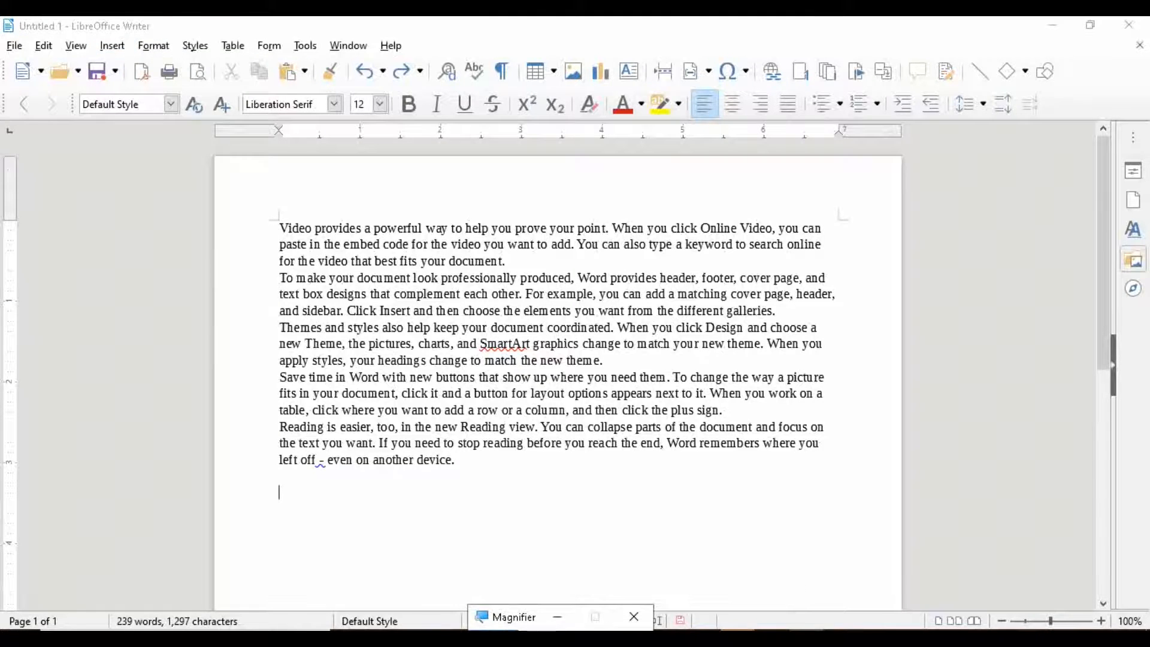
key("super+plus")
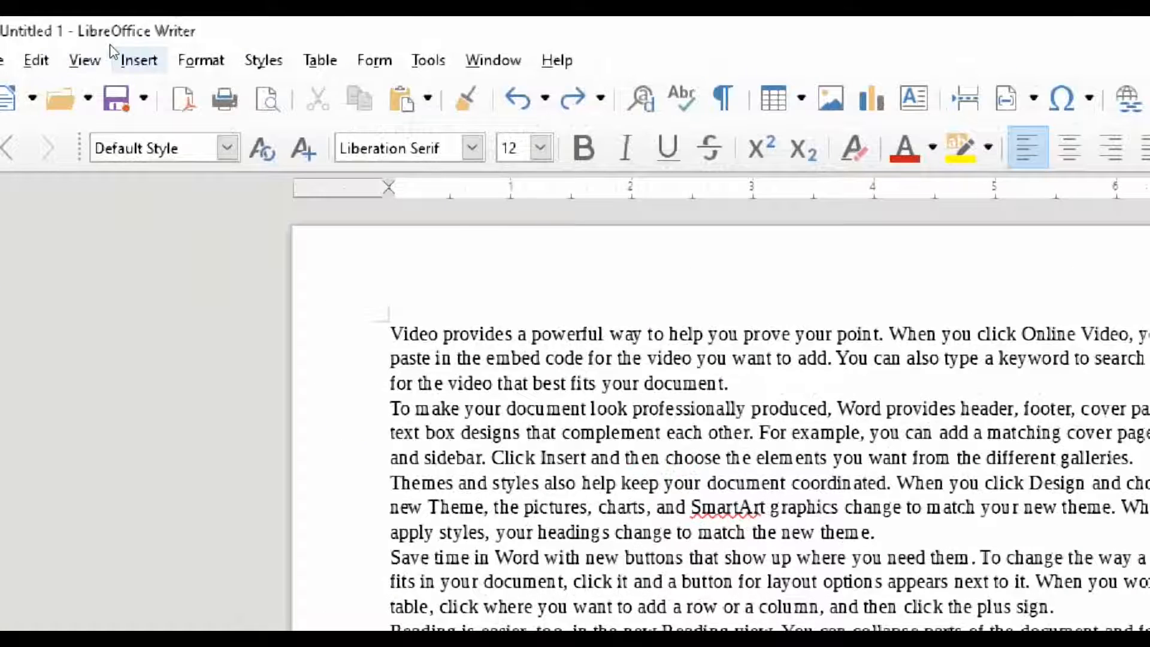
left_click(115, 54)
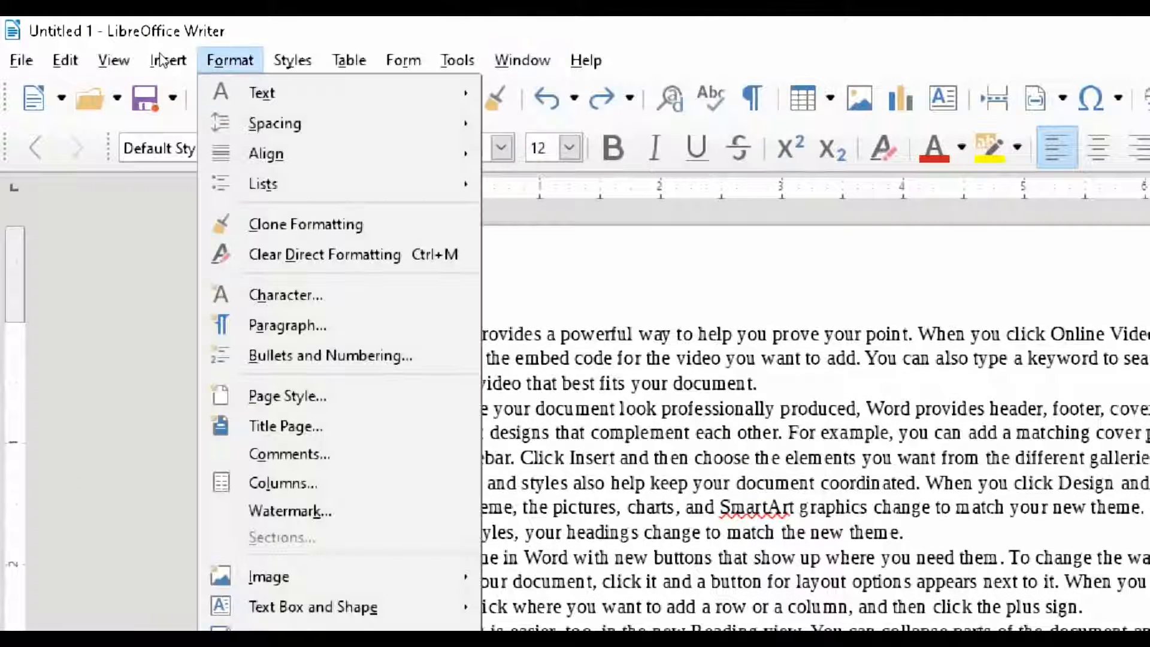
left_click(421, 236)
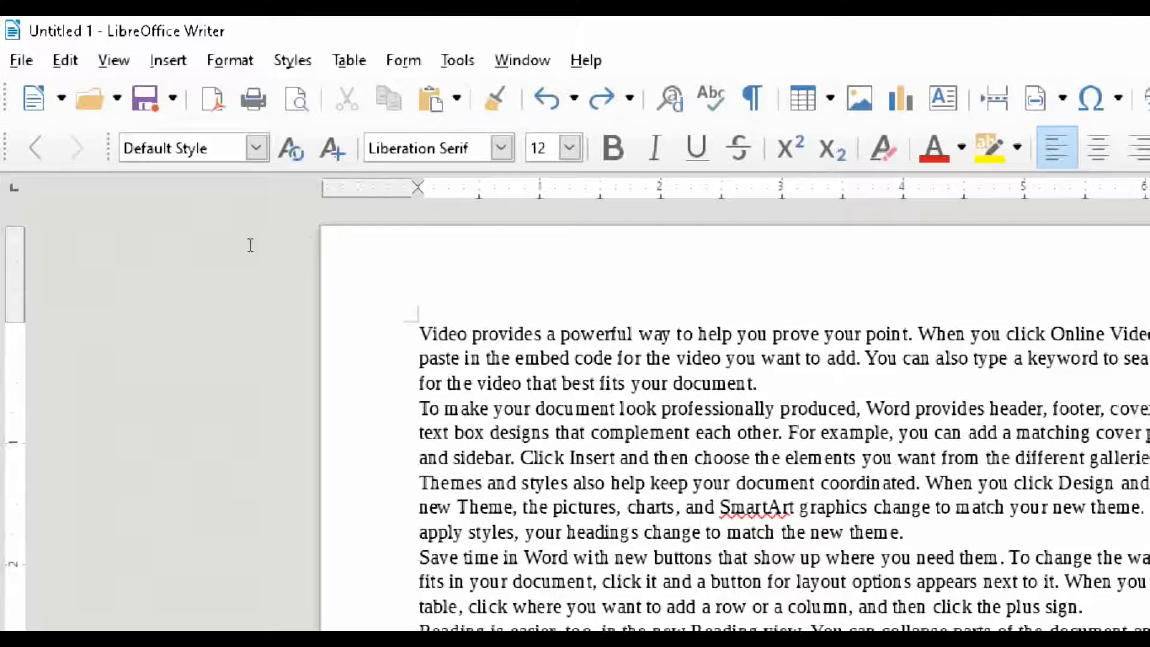
Select the entire document text and make it bold.
key("ctrl+a")
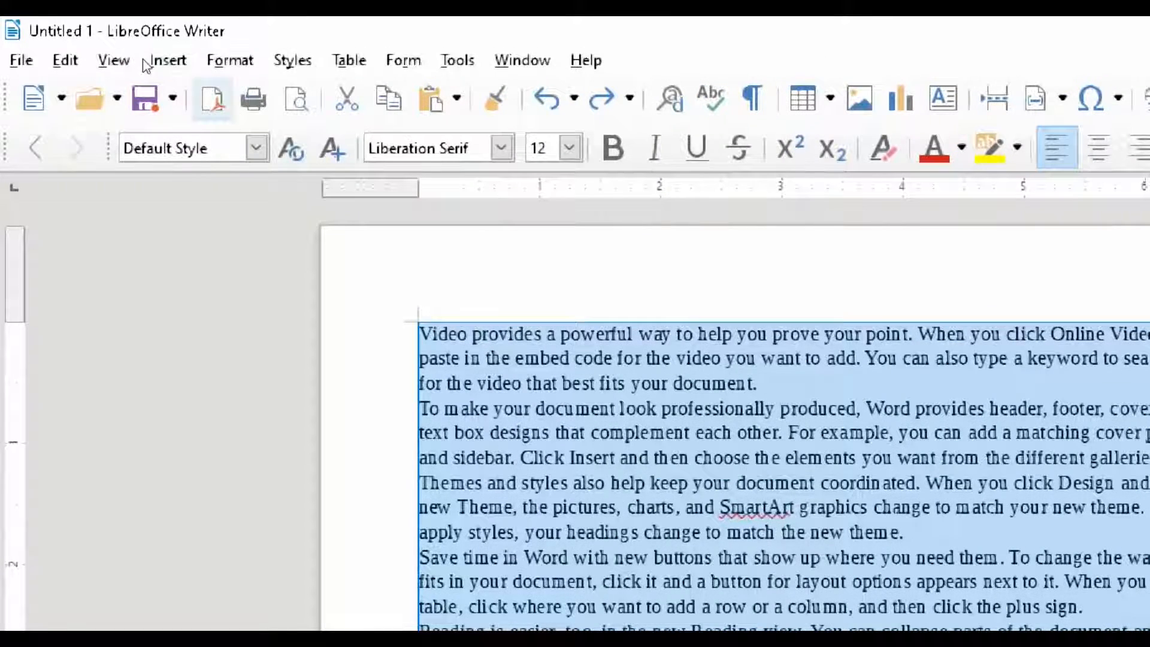
left_click(167, 52)
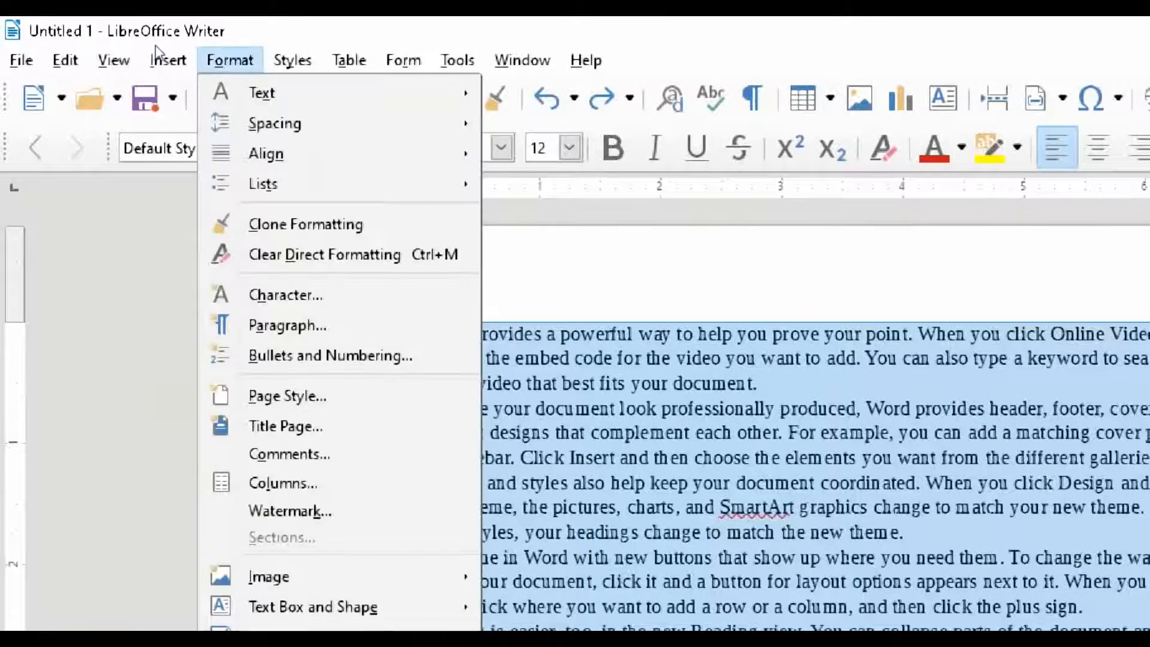
key("Right")
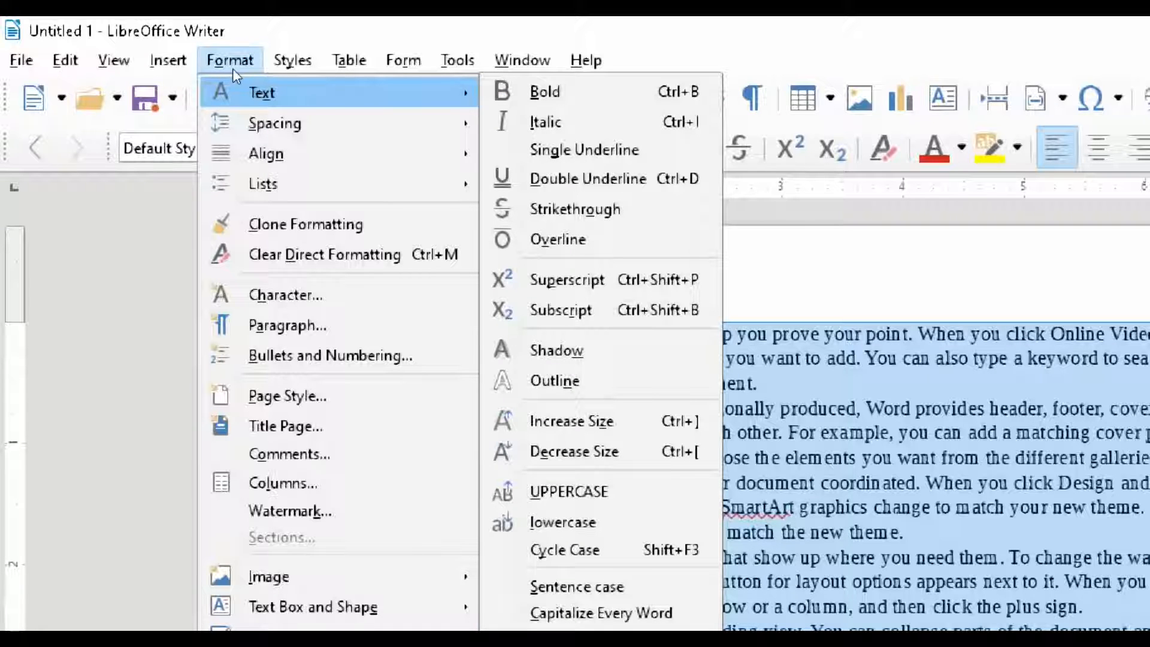
key("Right")
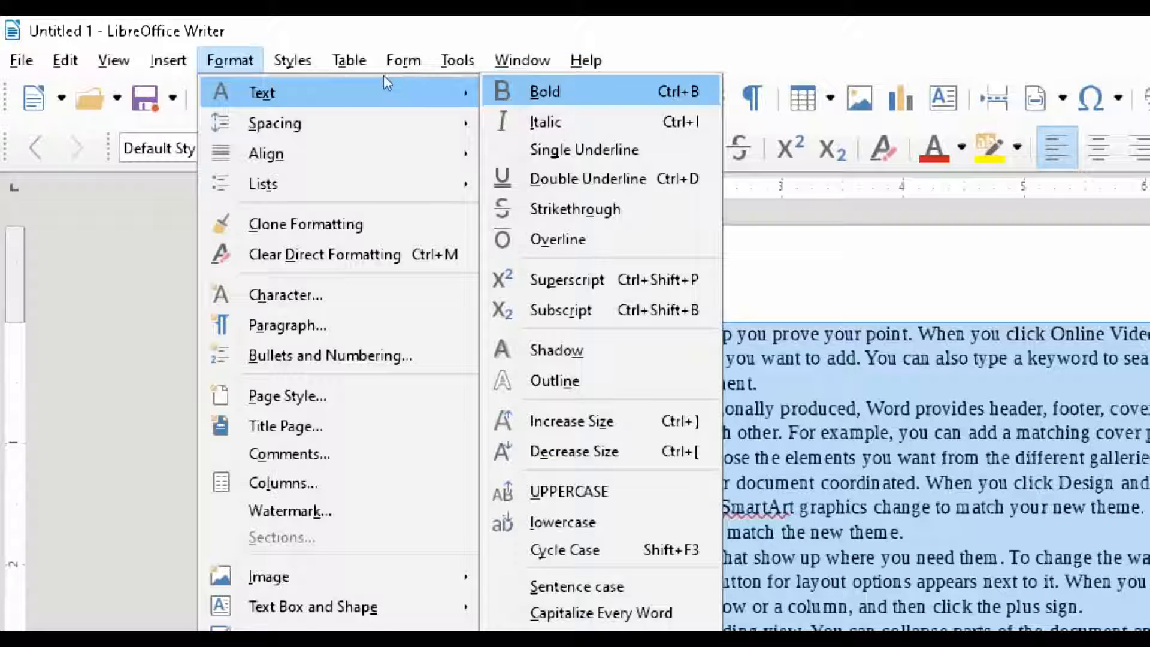
key("Return")
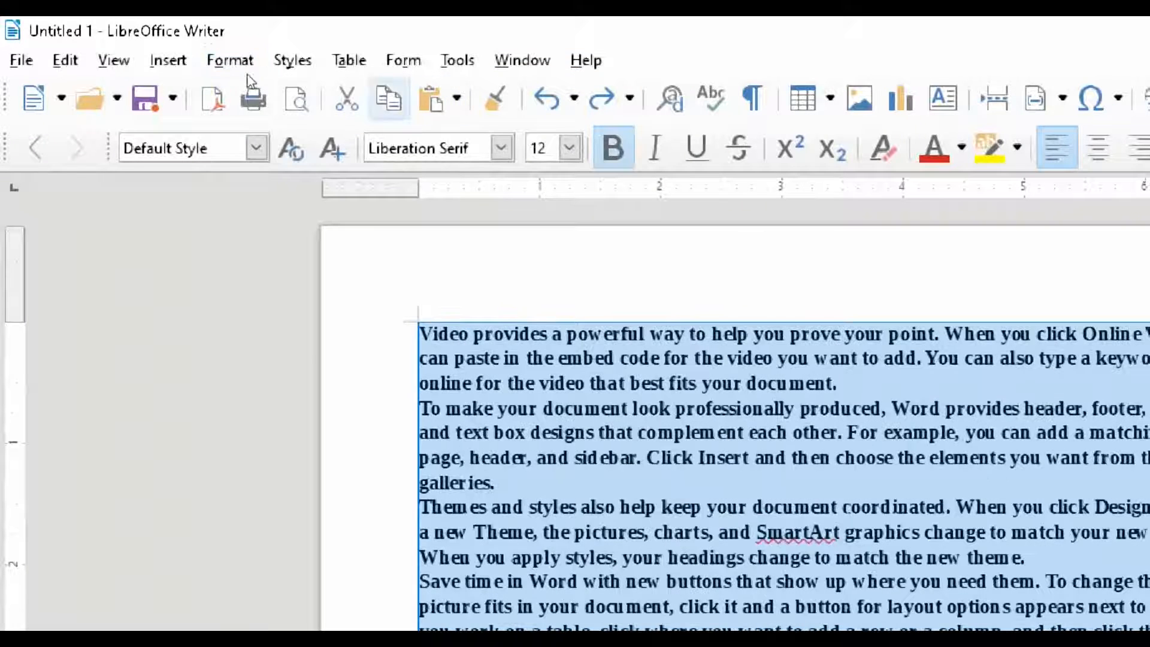
Apply italic to the selected document text in addition to bold.
key("alt+o")
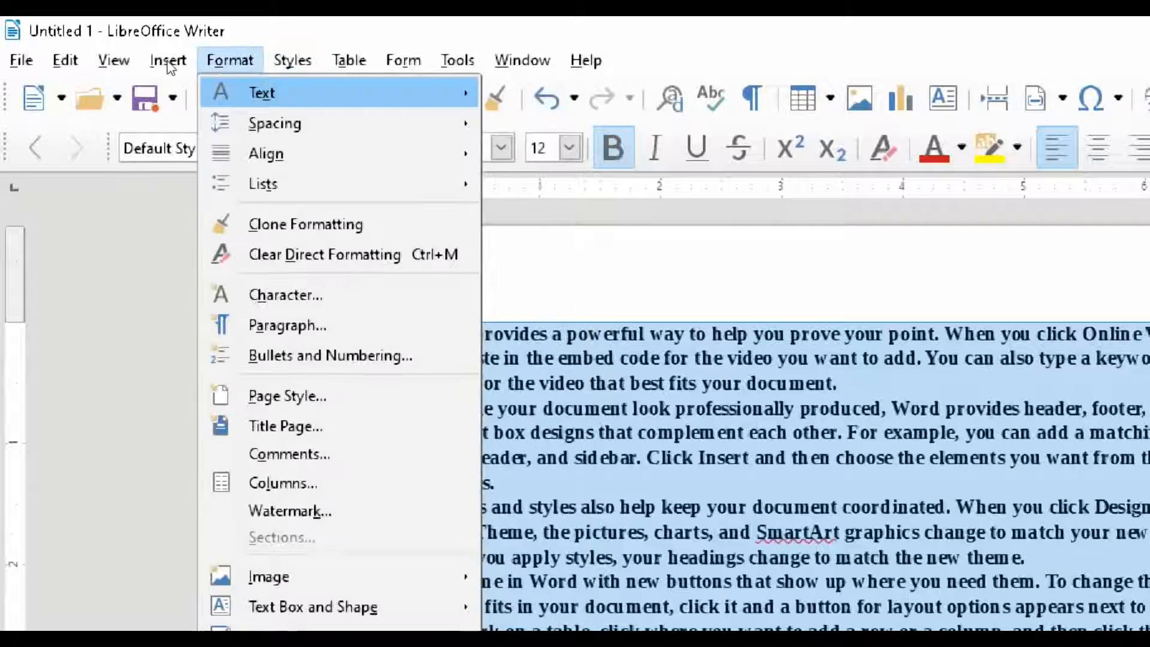
mouse_move(420, 94)
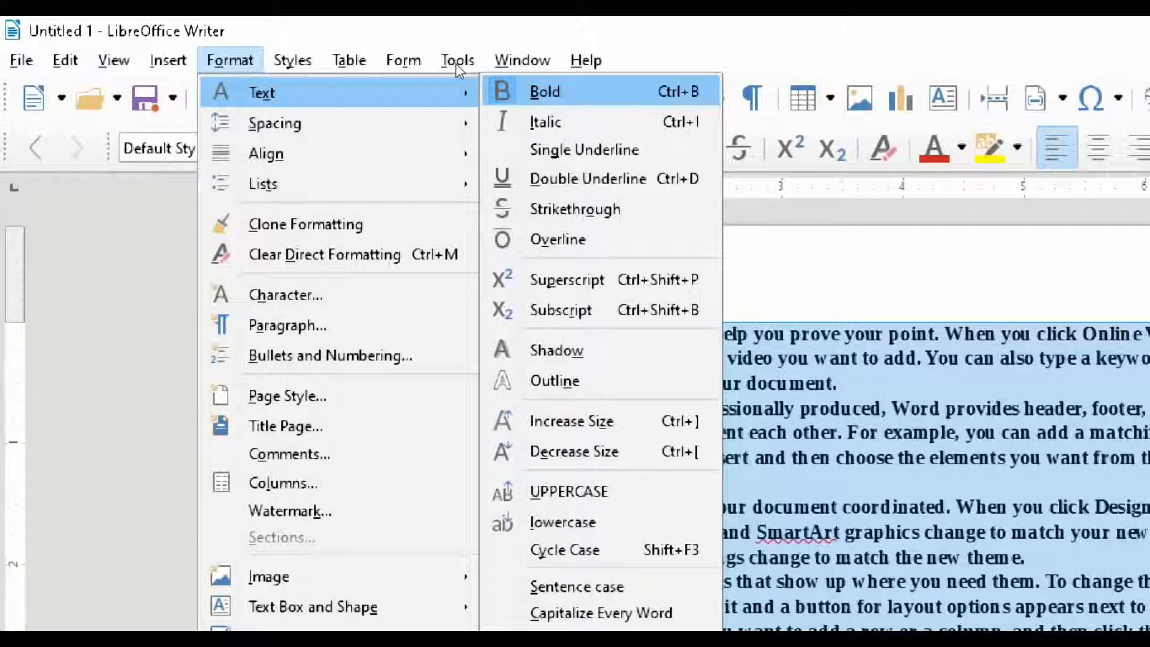
key("Down")
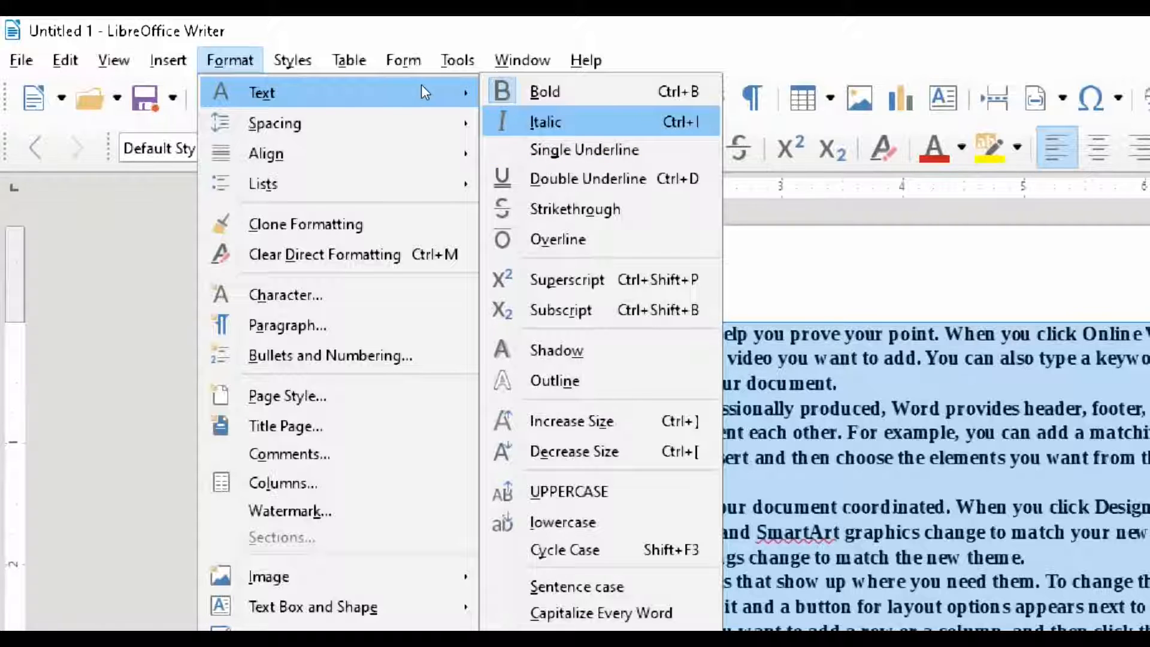
key("Return")
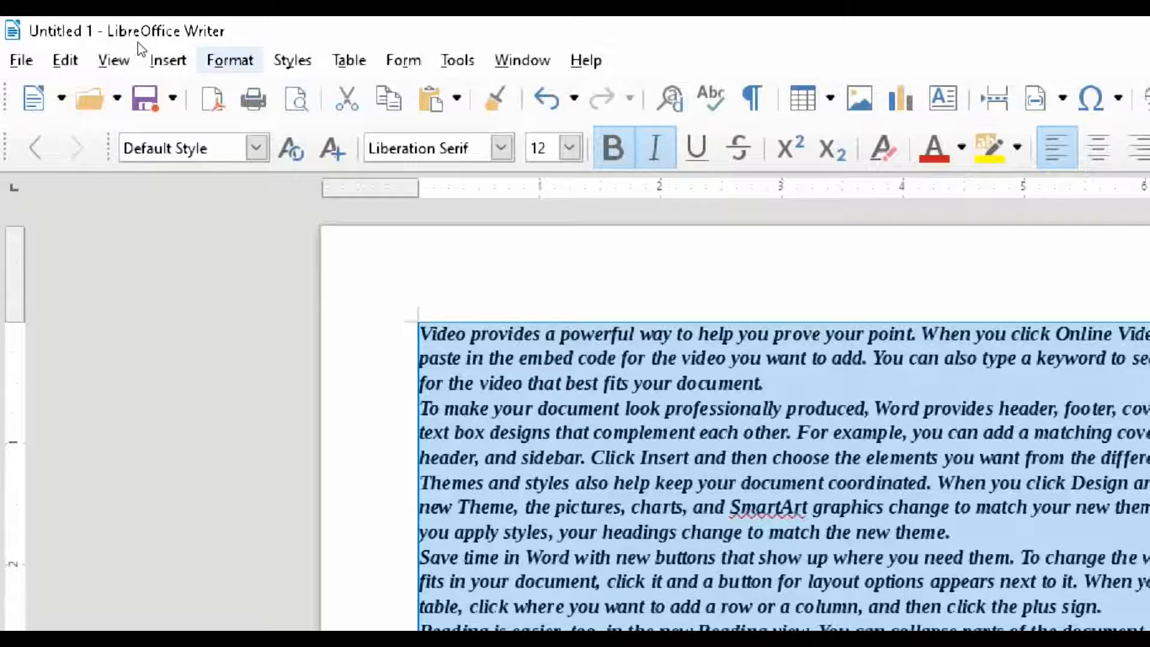
Remove the italic and bold formatting from the selected document text.
left_click(246, 60)
mouse_move(273, 92)
key("Down")
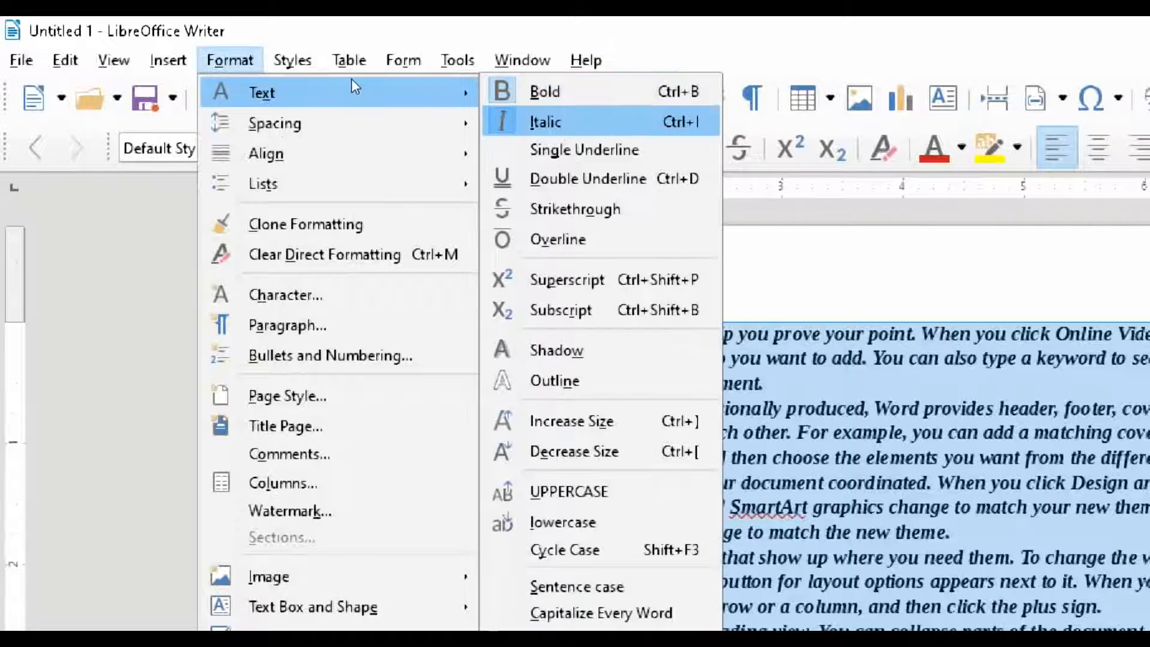
key("Return")
left_click(240, 60)
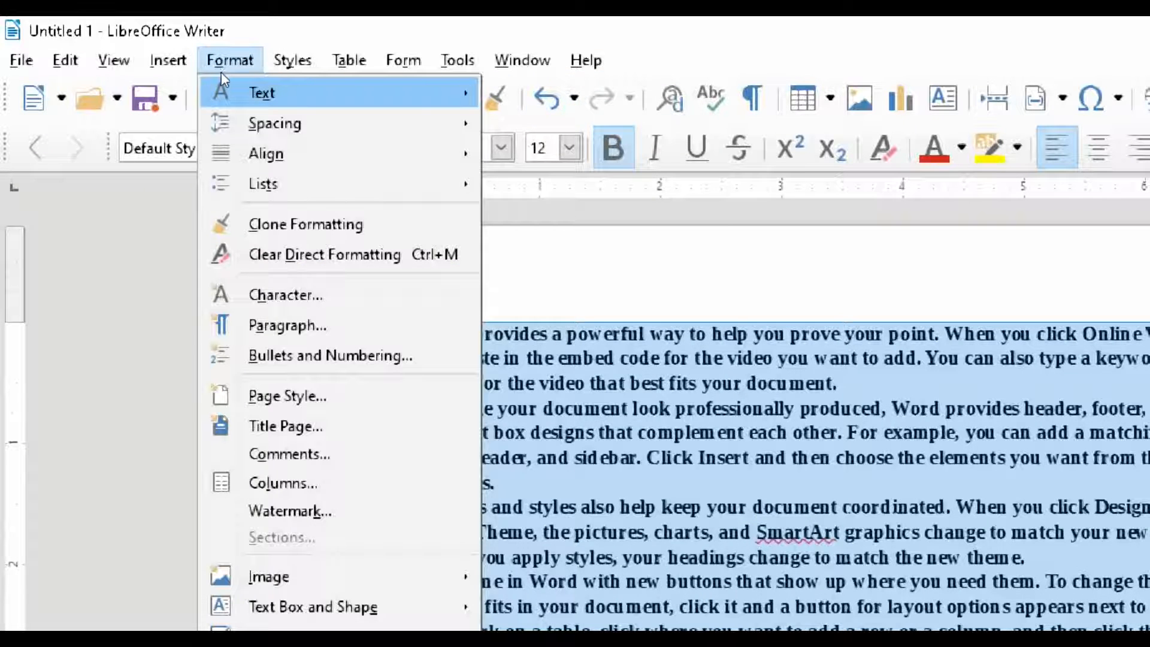
mouse_move(299, 91)
left_click(515, 91)
Examine the available text formatting options, from Single Underline through Overline to Superscript and Subscript.
left_click(230, 60)
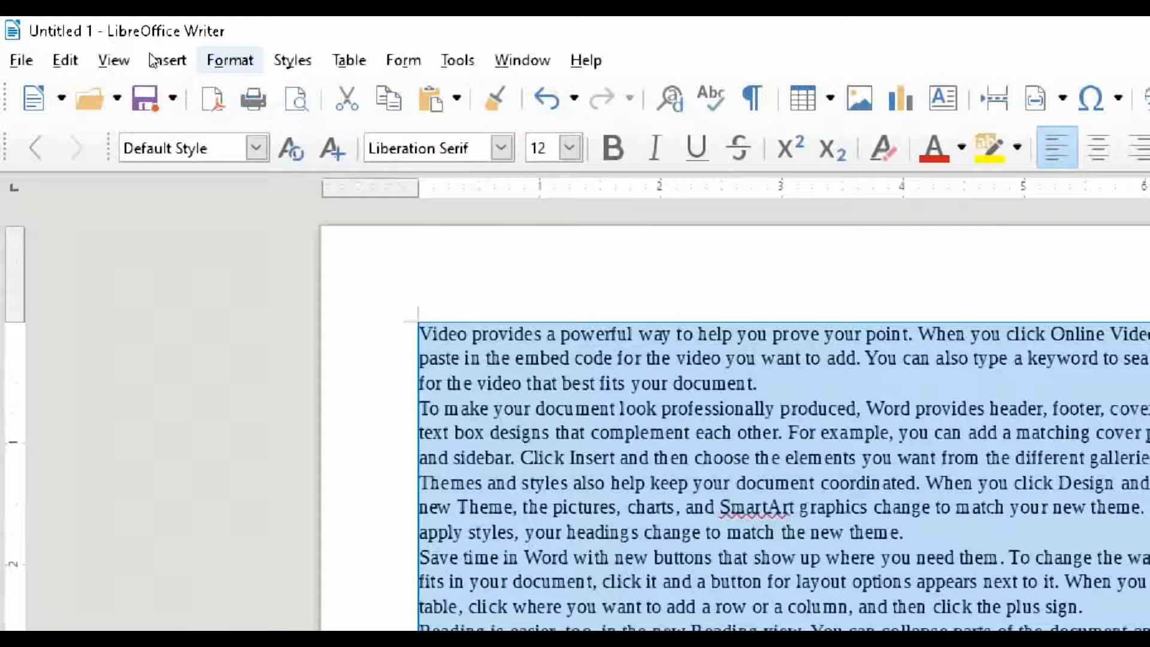
mouse_move(367, 80)
key("Down")
key("Down")
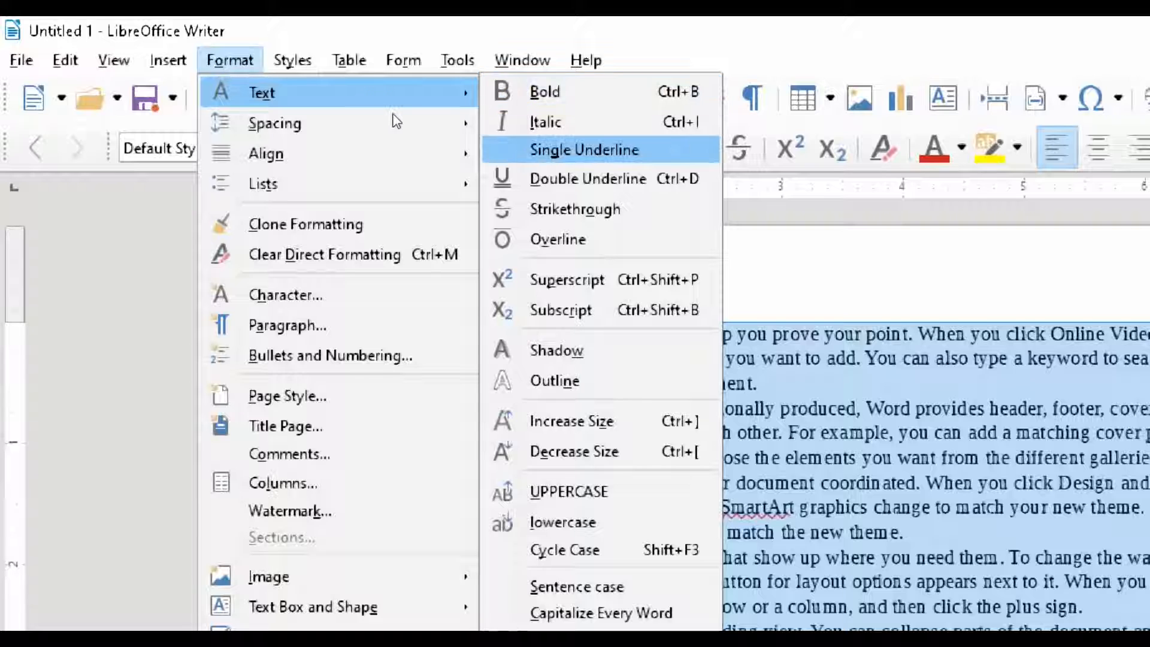
key("Down")
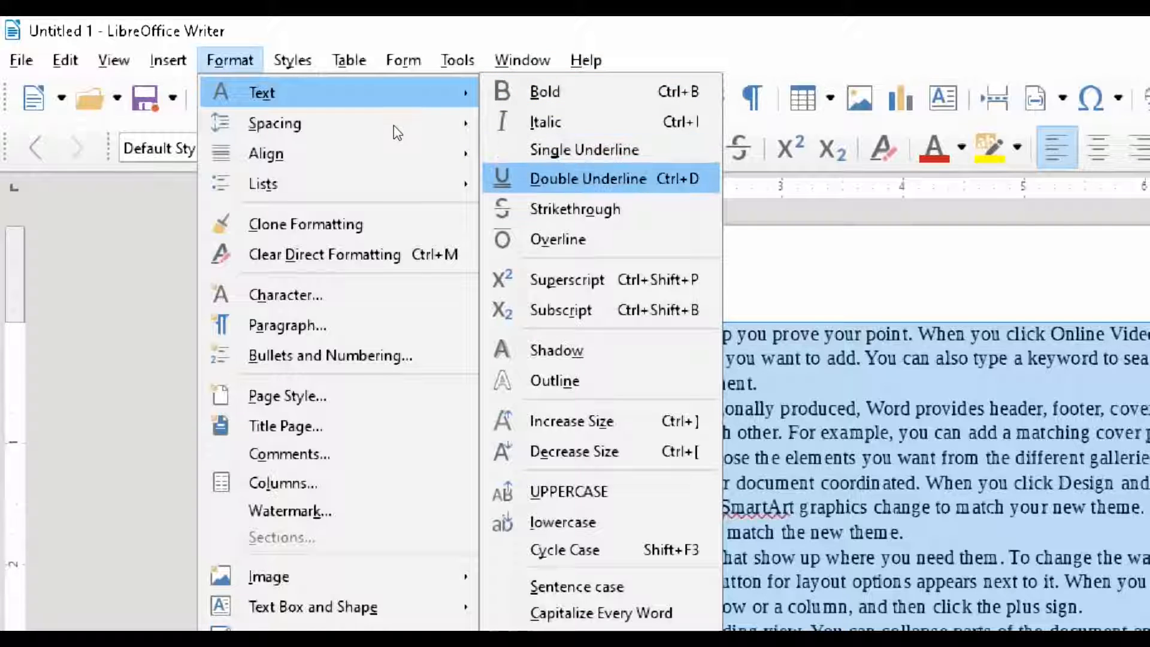
key("Down")
key("Down")
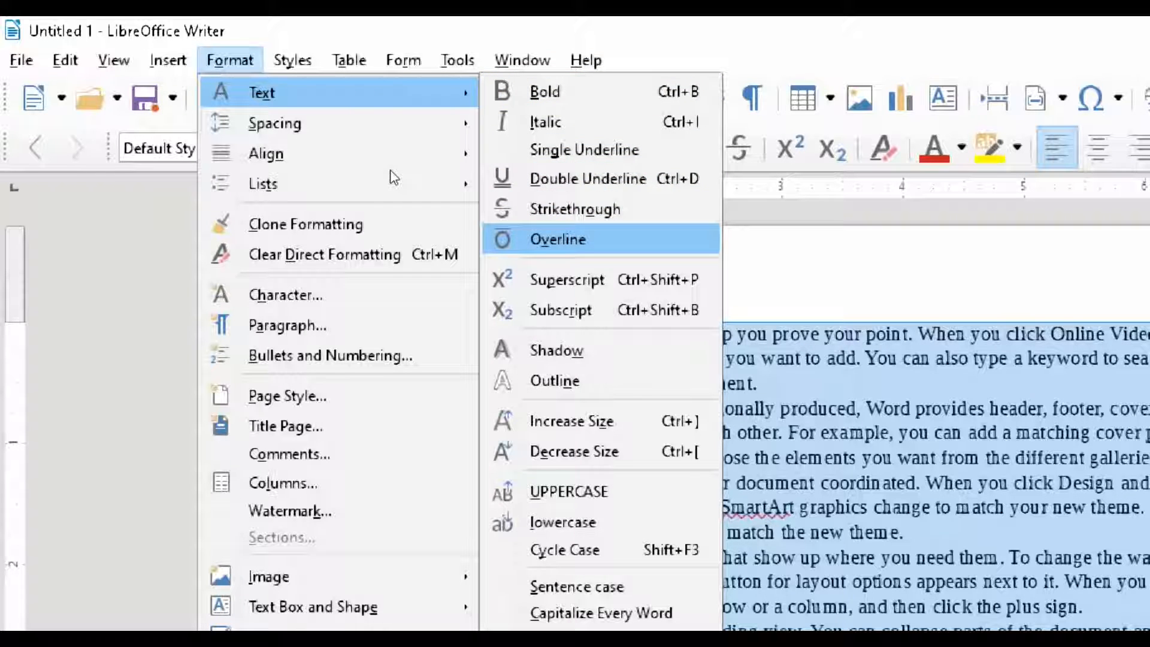
key("Down")
key("Up")
key("Down")
key("Down")
key("Up")
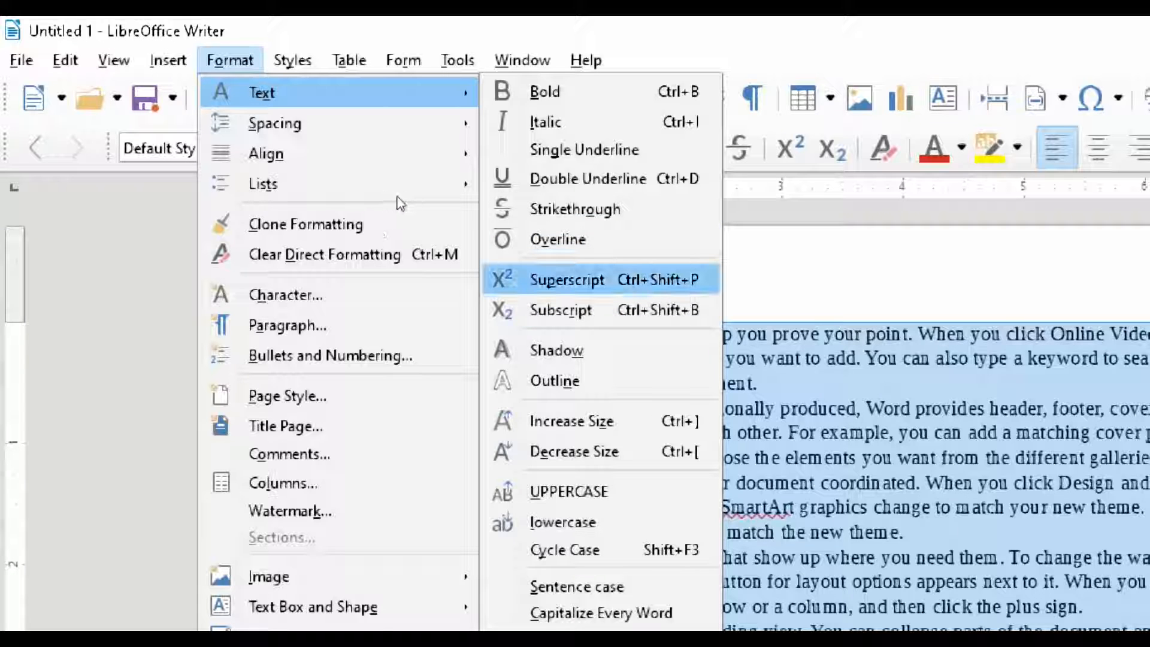
key("Down")
key("Up")
key("Down")
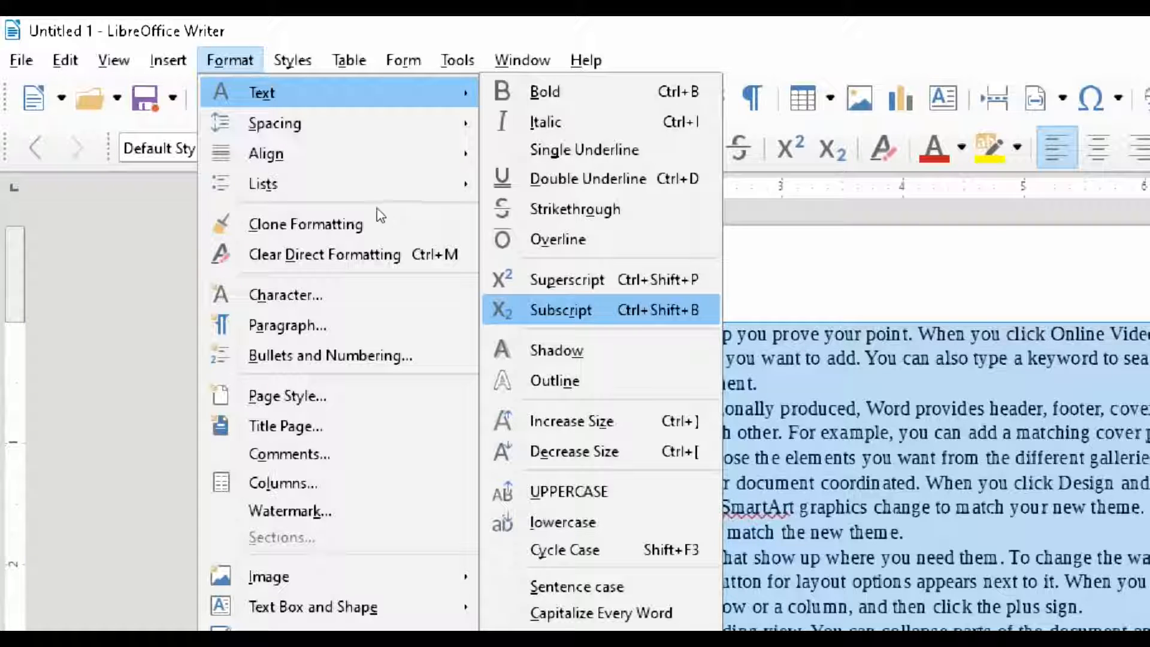
key("Up")
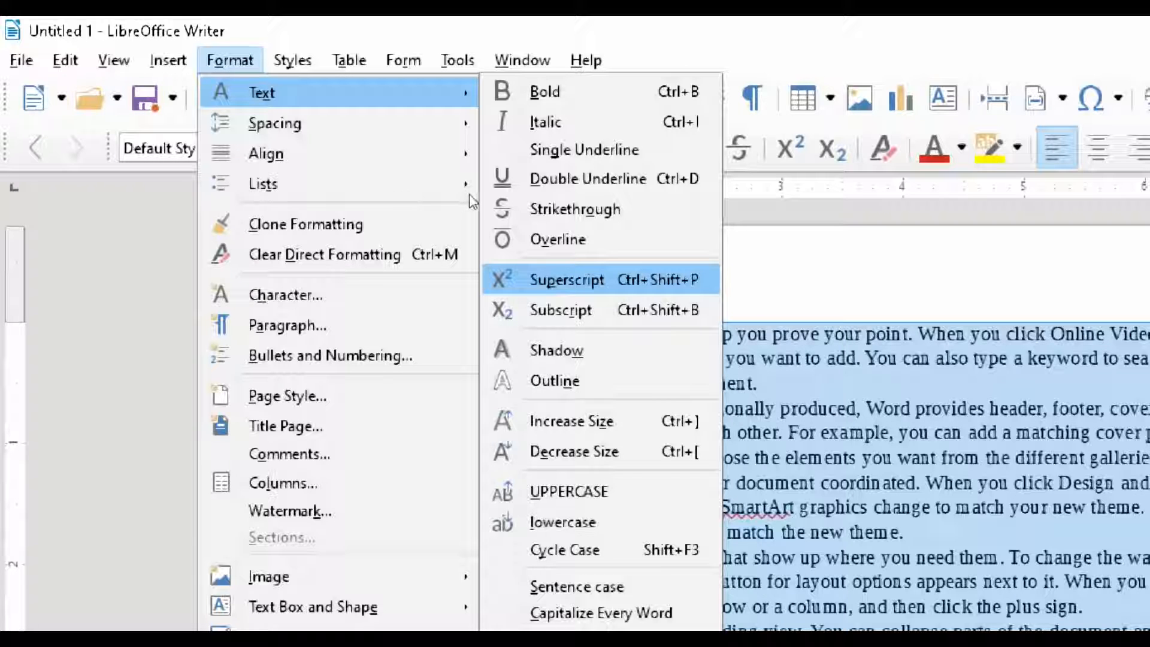
key("Down")
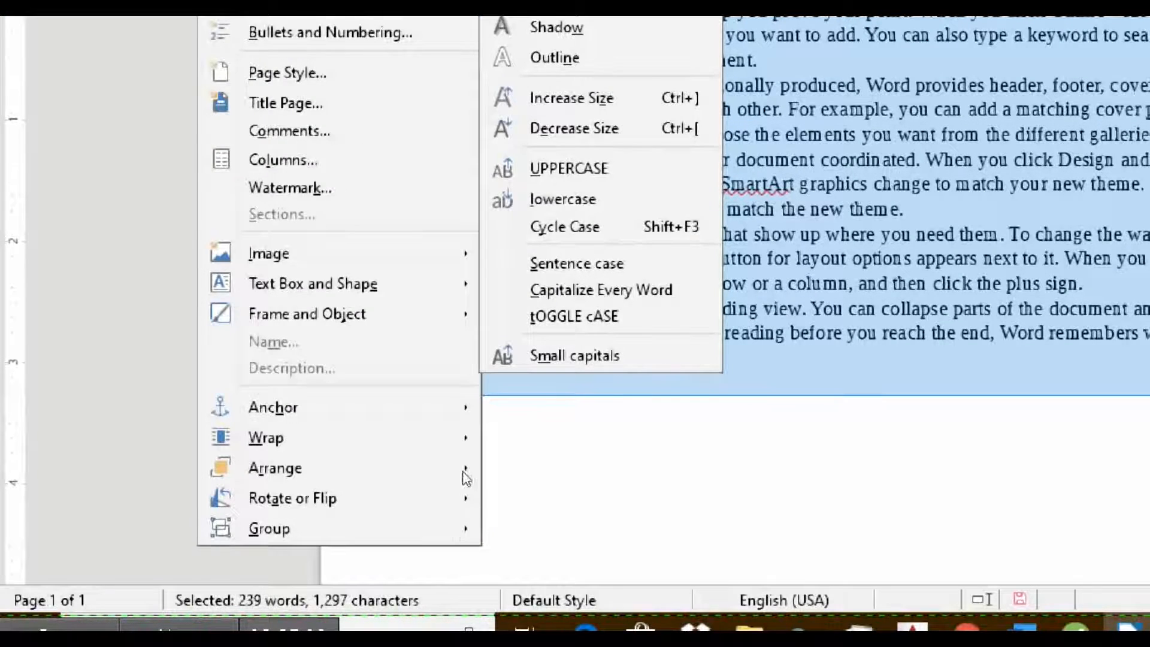
Deselect the text and enter "h2o" on an empty line below the last paragraph.
left_click(392, 548)
left_click(355, 526)
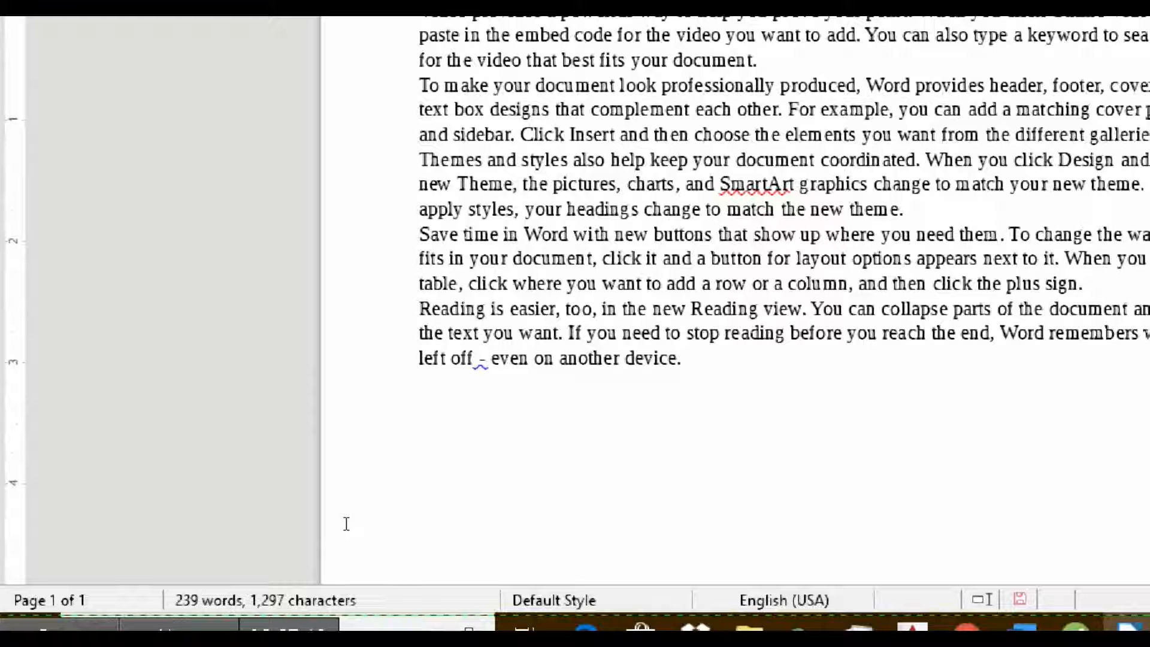
type("h2")
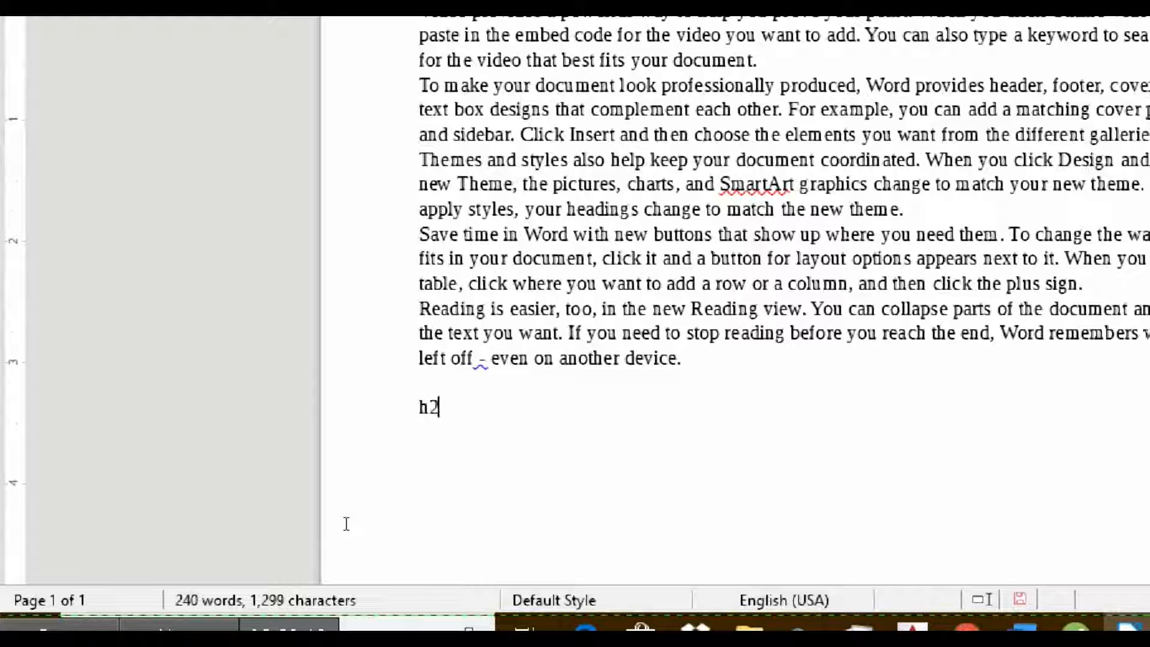
type("o")
Set the font size of the "h2o" text to 15.
key("shift+Home")
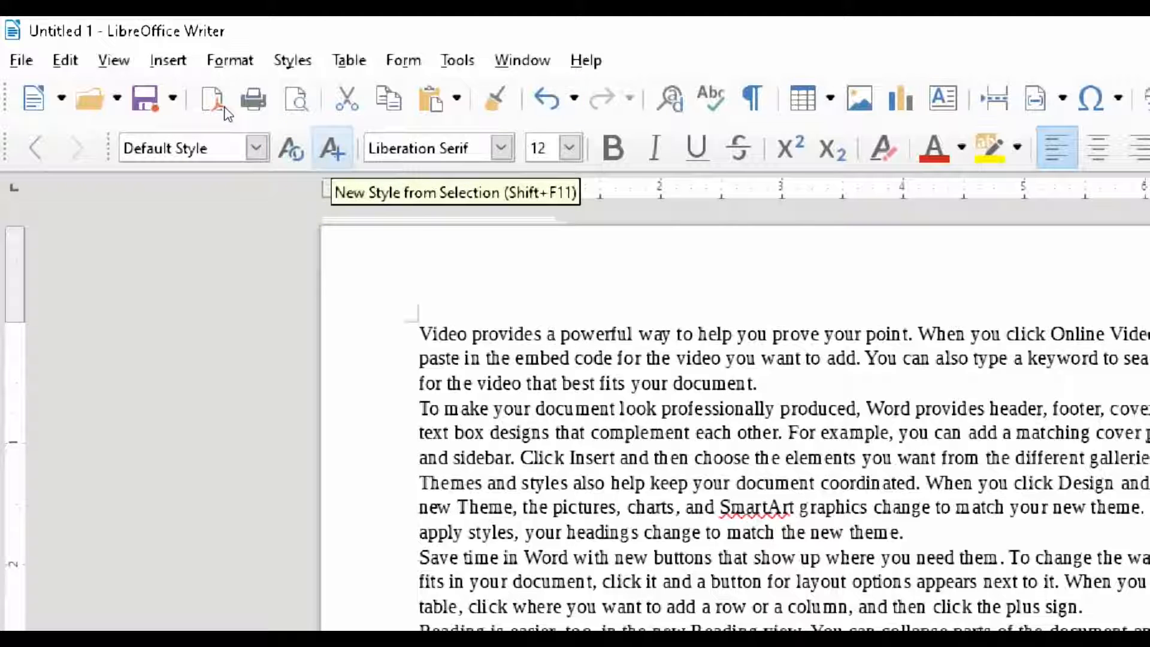
left_click(570, 148)
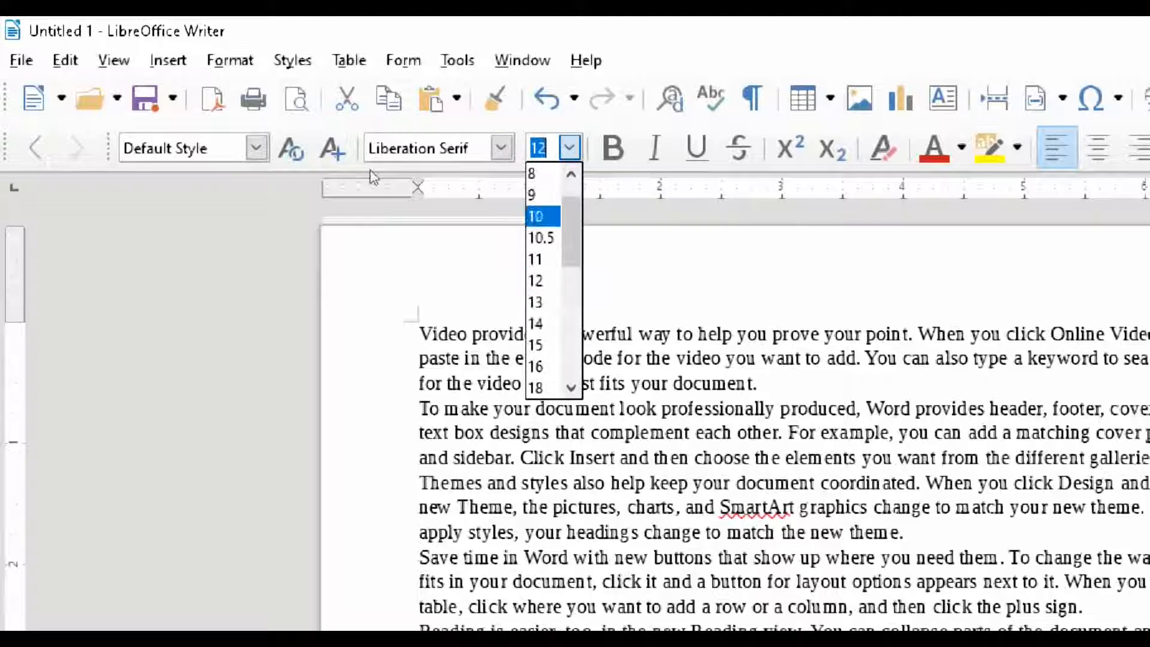
left_click(372, 234)
left_click(370, 475)
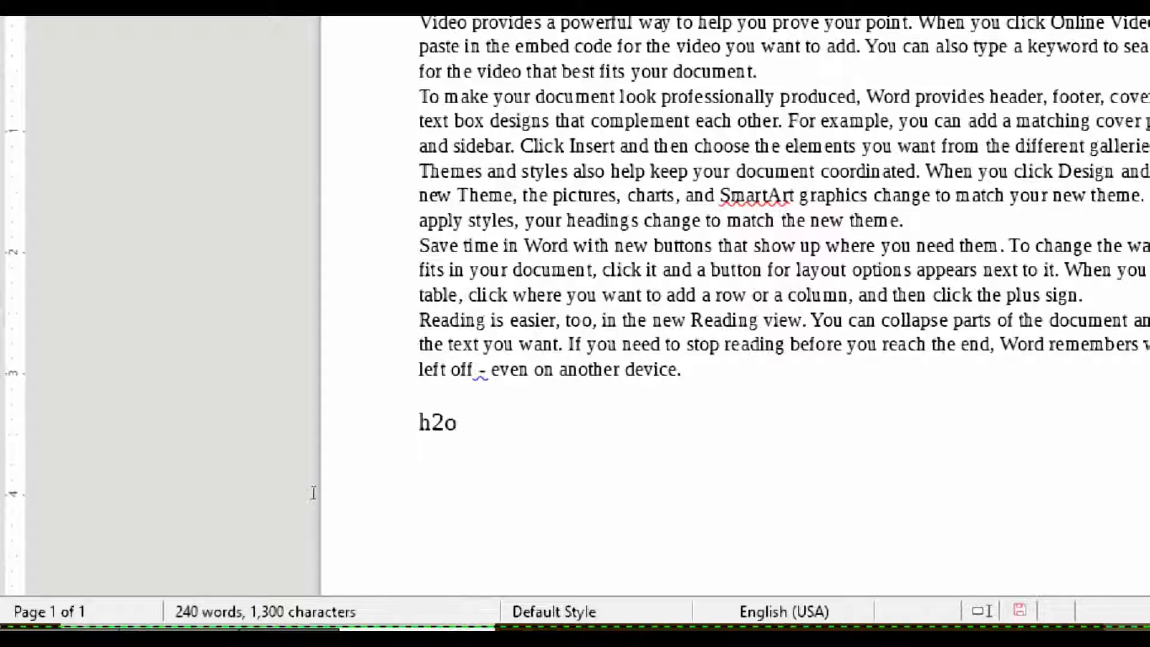
Format the "2" in "h2o" as superscript.
key("Left")
key("shift+Left")
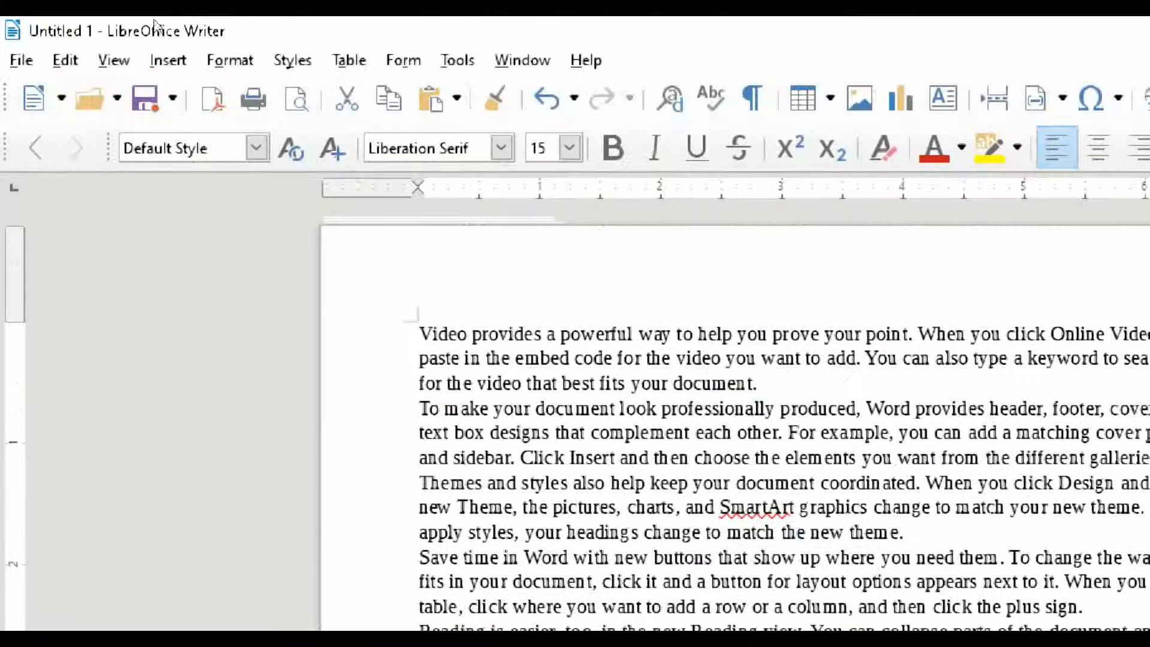
left_click(230, 60)
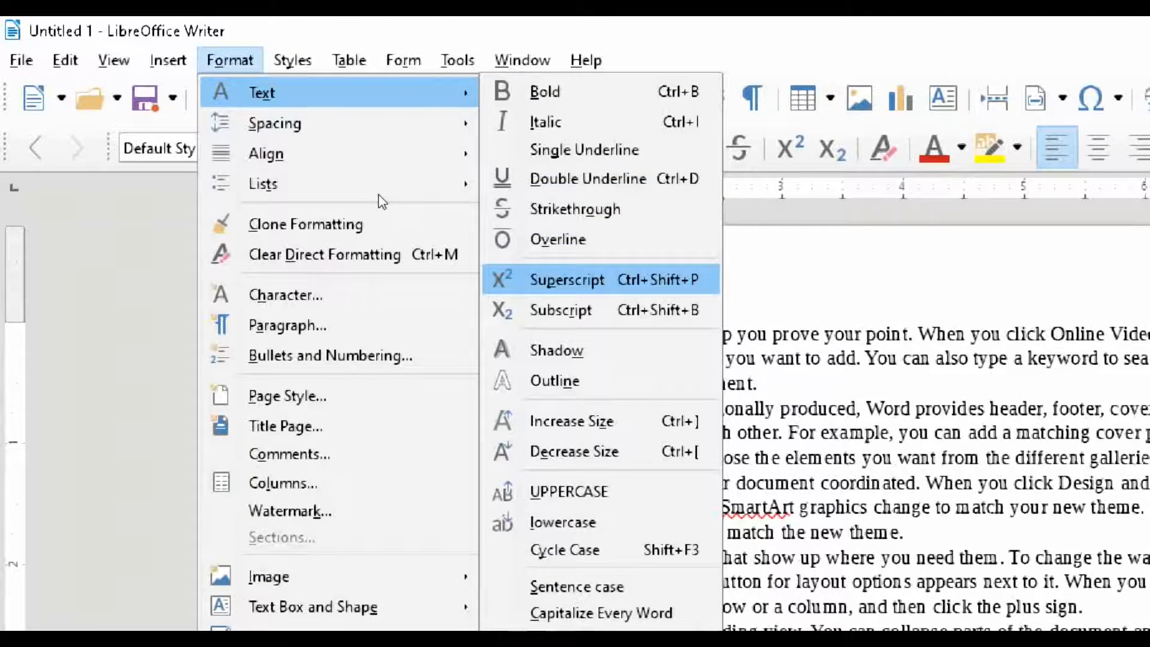
key("Return")
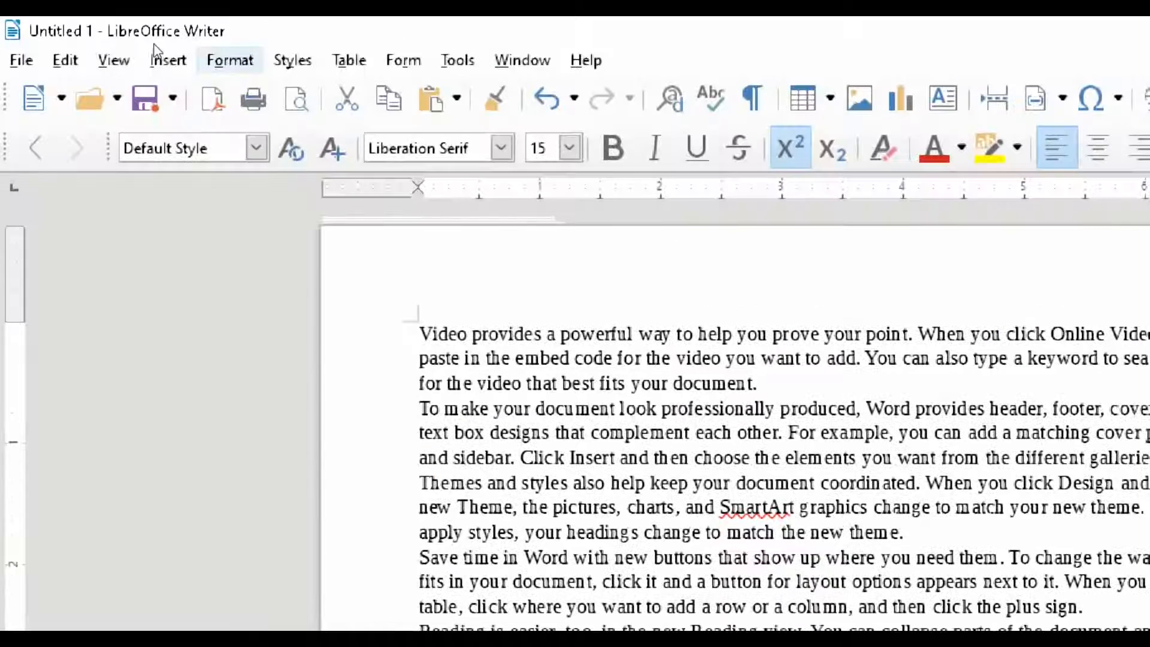
Change the "2" in "h2o" from superscript to subscript.
left_click(230, 60)
mouse_move(170, 61)
mouse_move(225, 61)
mouse_move(259, 93)
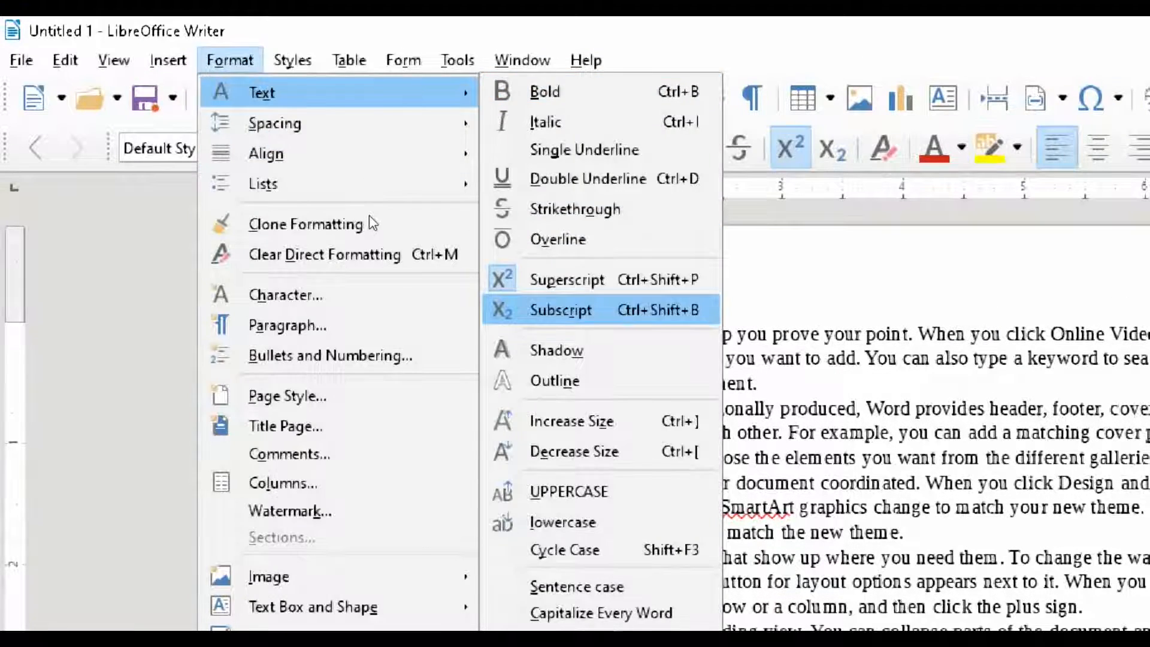
key("Return")
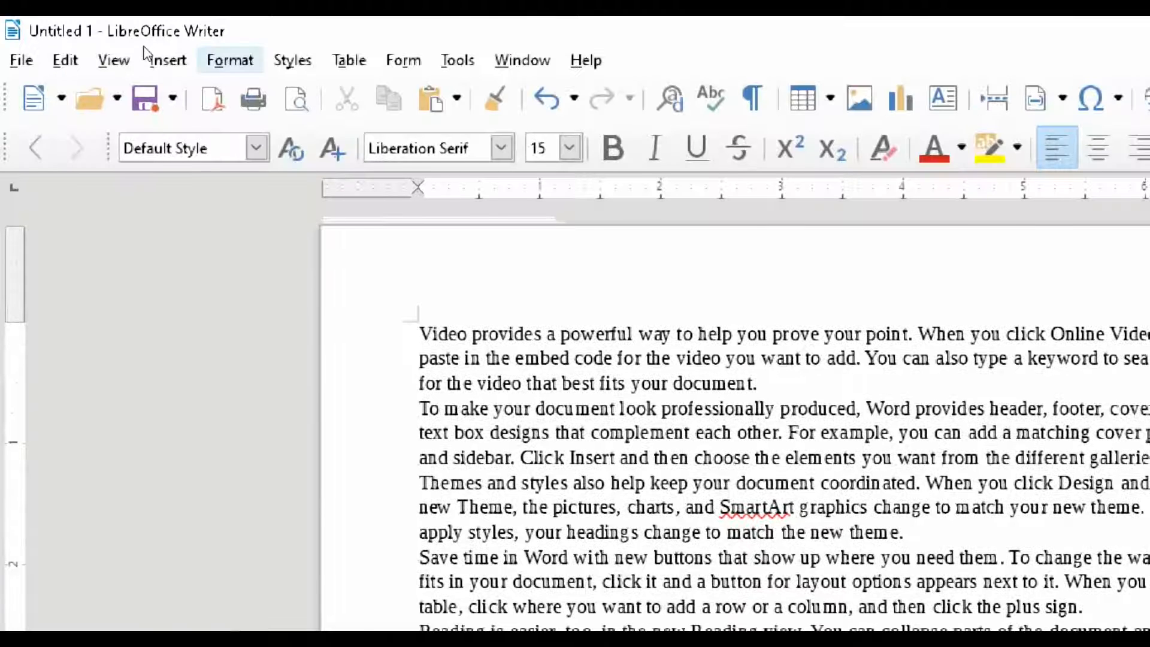
left_click(230, 60)
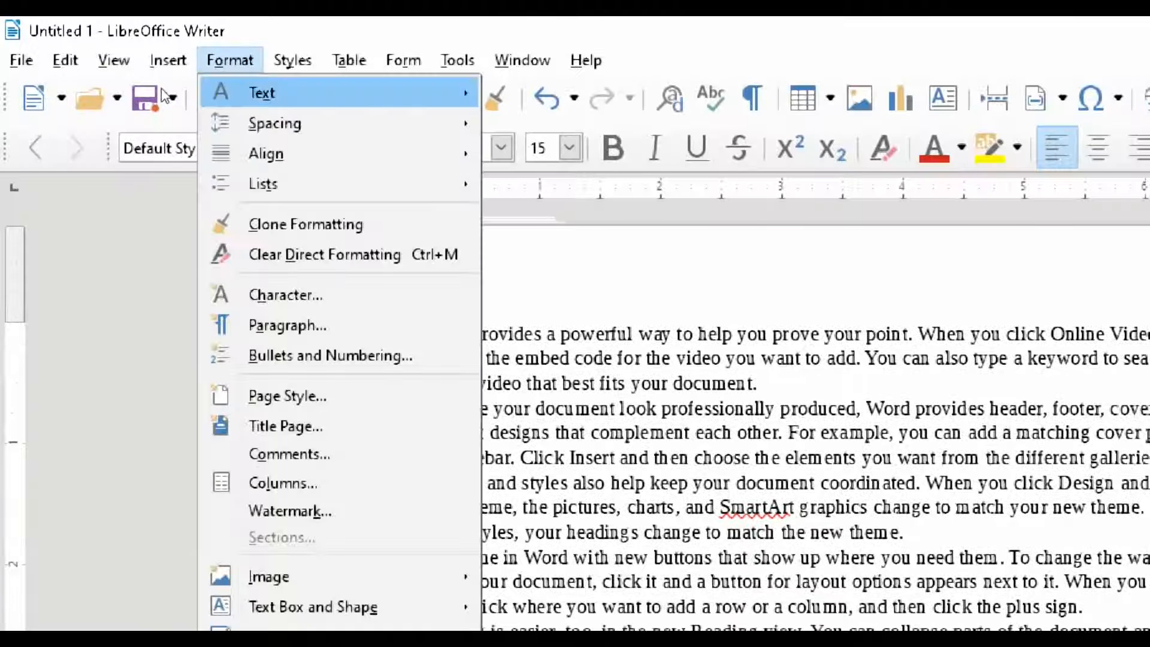
mouse_move(258, 93)
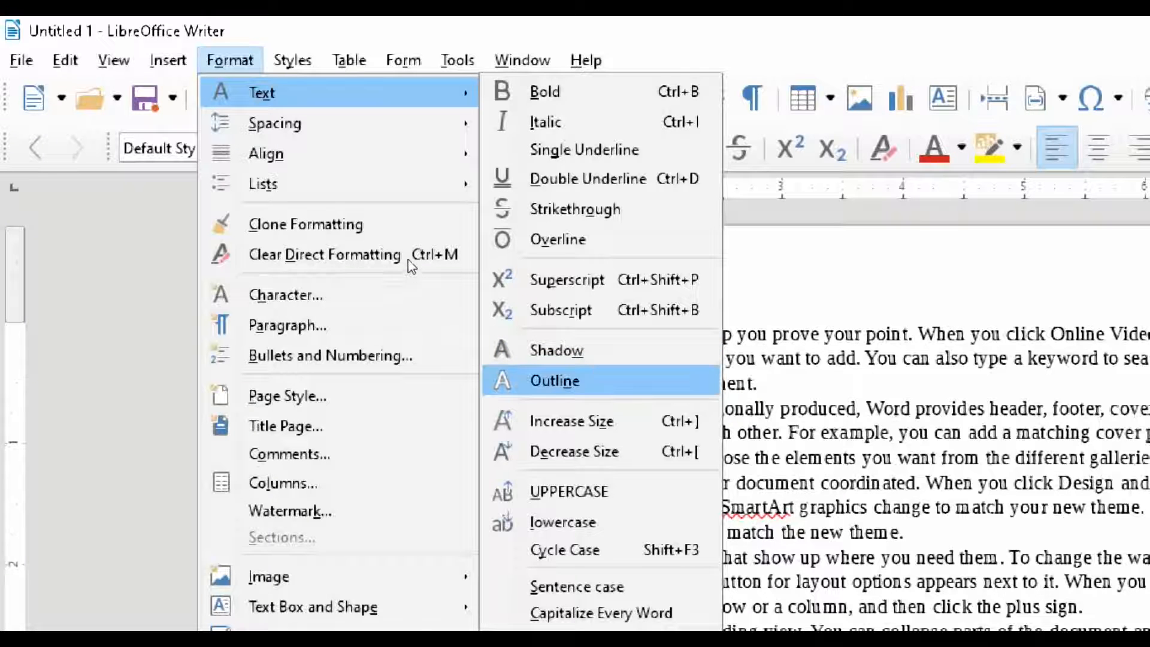
left_click(555, 380)
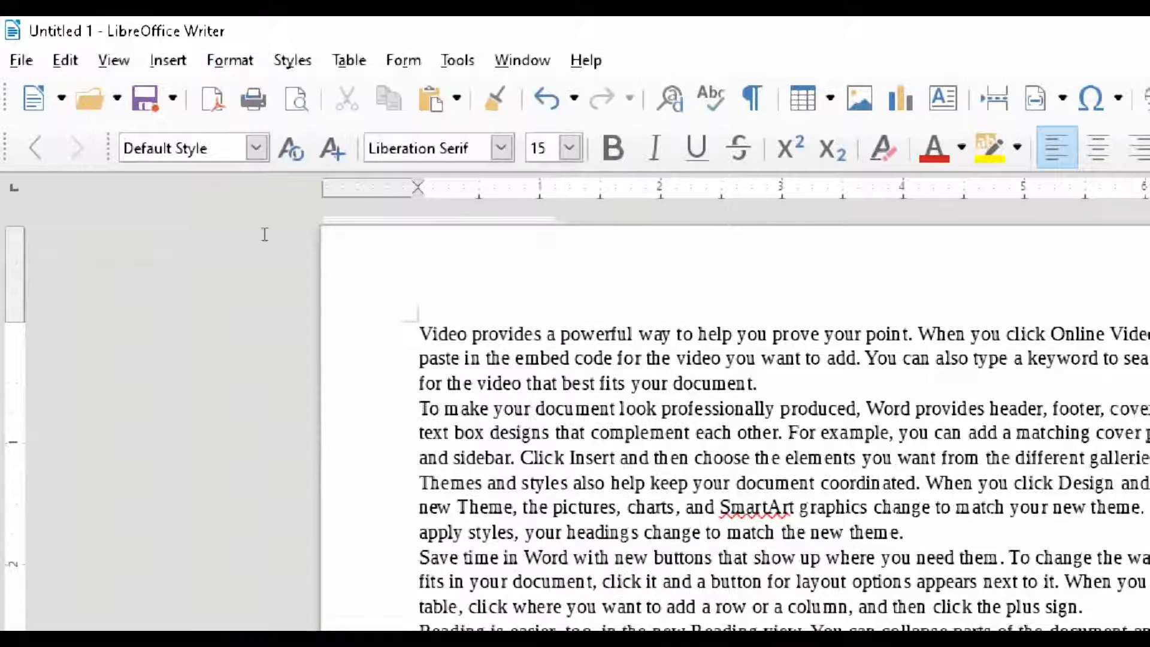
Select all the body paragraphs above the "h2o" line and increase their font size by one step.
key("ctrl+a")
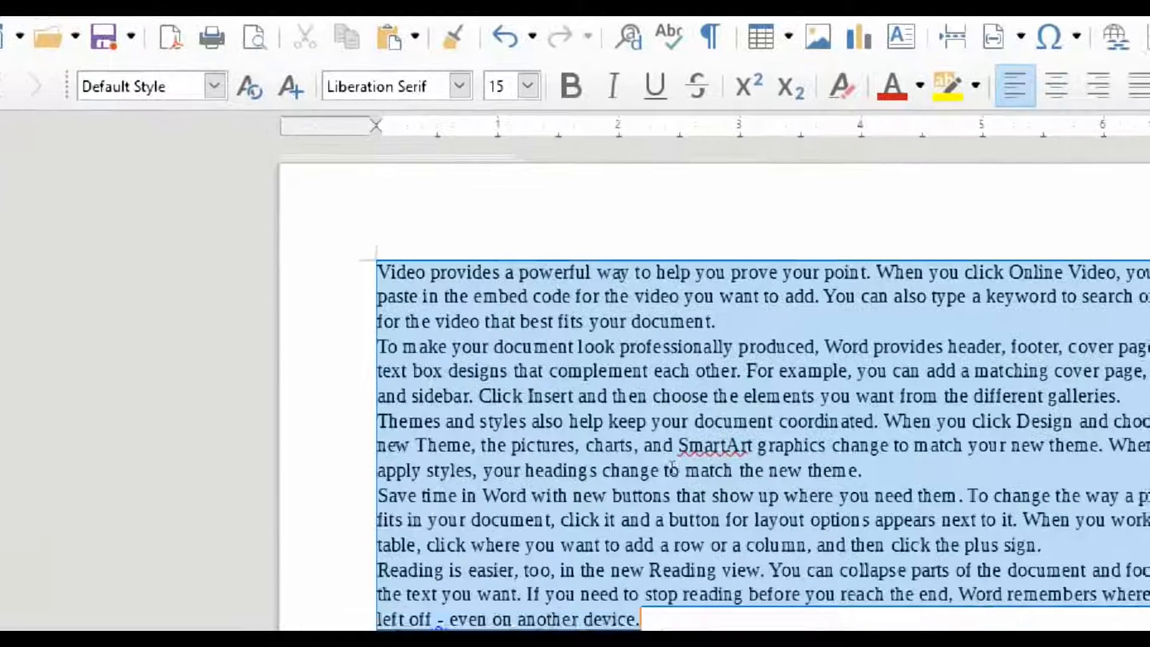
left_click_drag(910, 623, 883, 623)
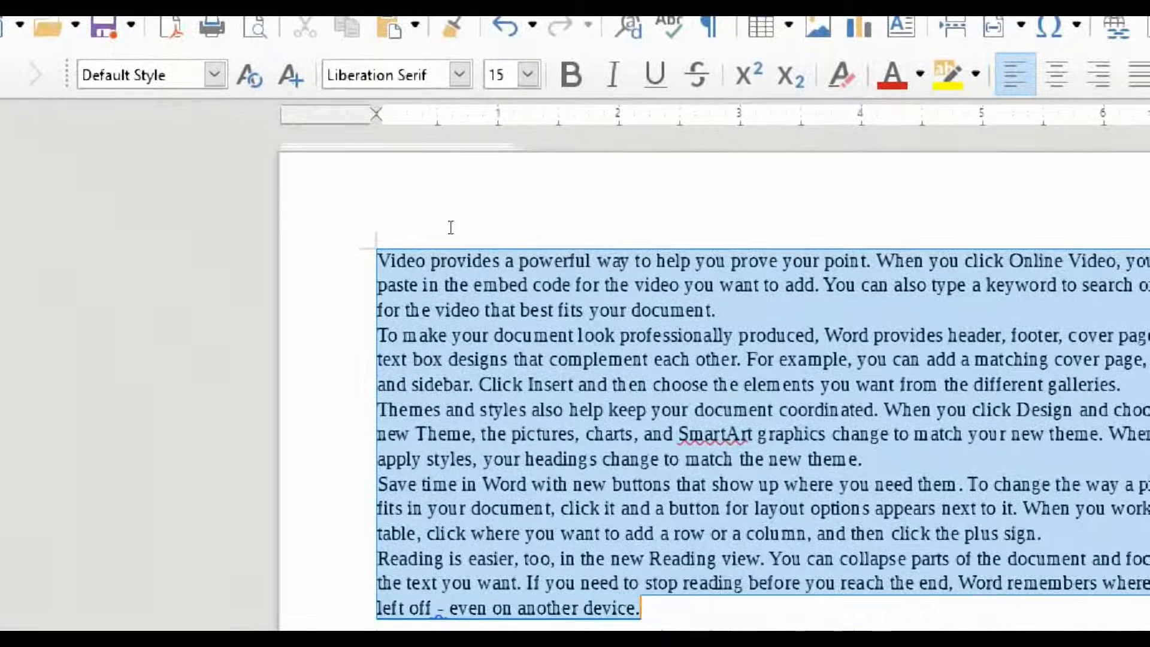
left_click(230, 60)
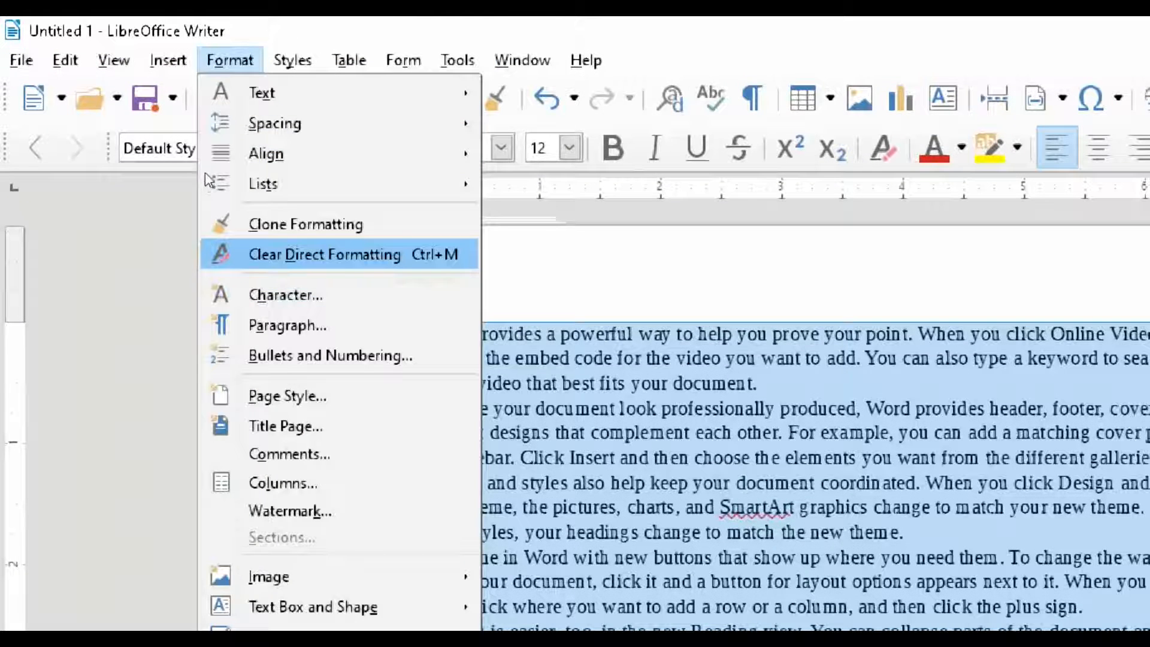
mouse_move(190, 83)
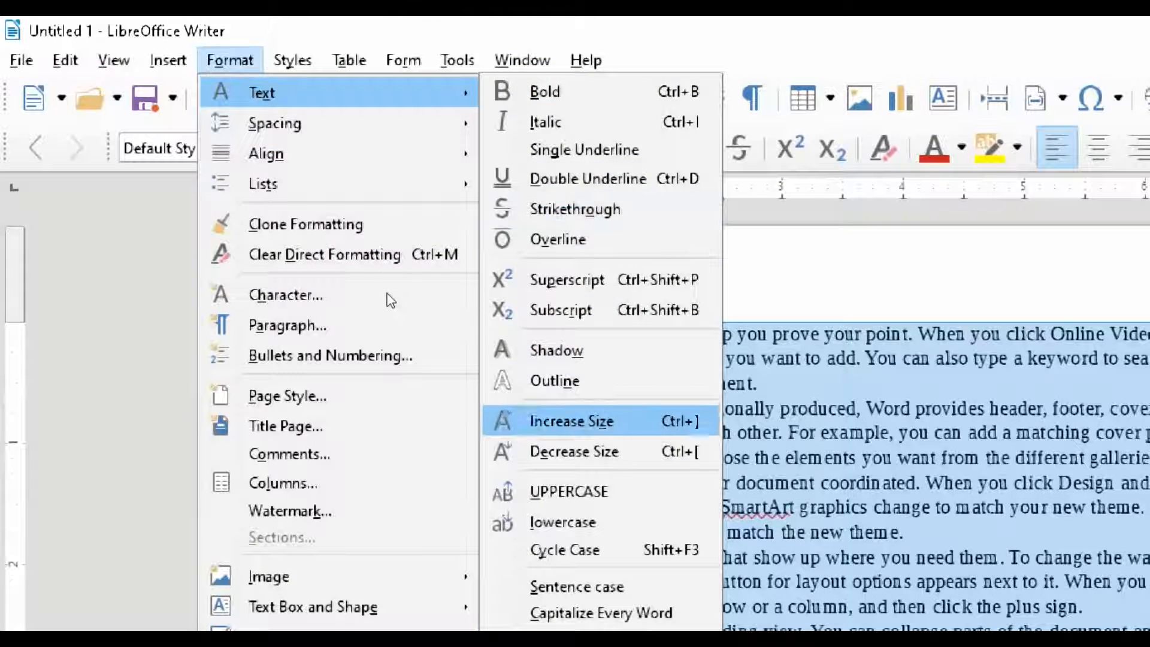
left_click(572, 421)
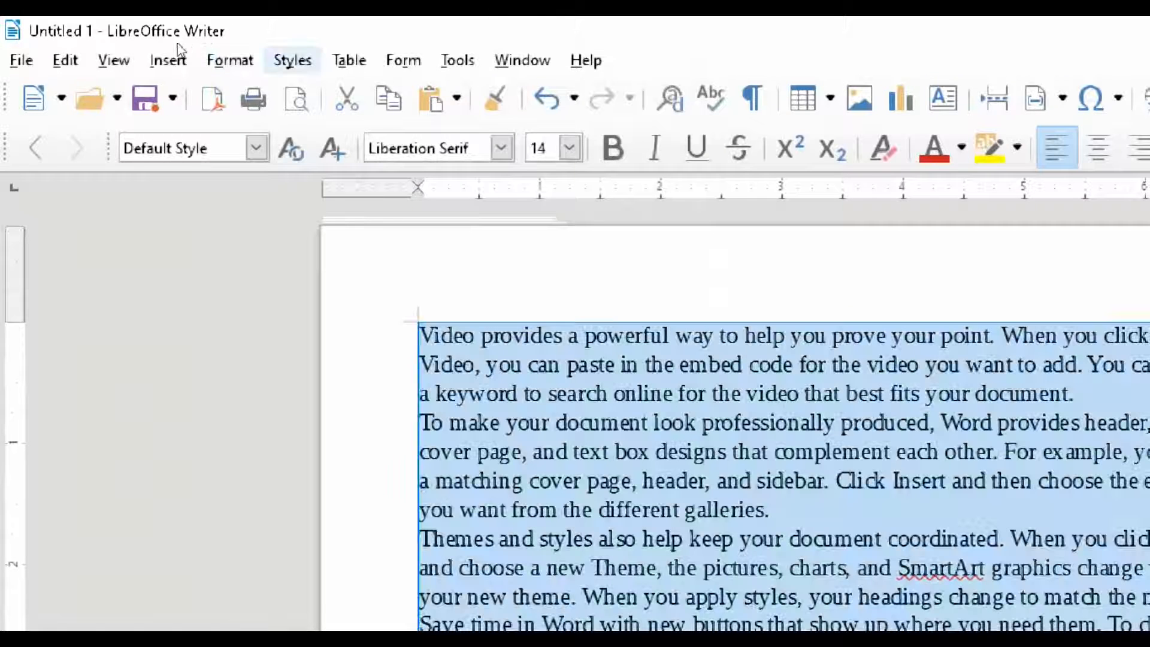
Decrease the selected paragraphs' font size by one step to 12.
left_click(223, 61)
mouse_move(206, 90)
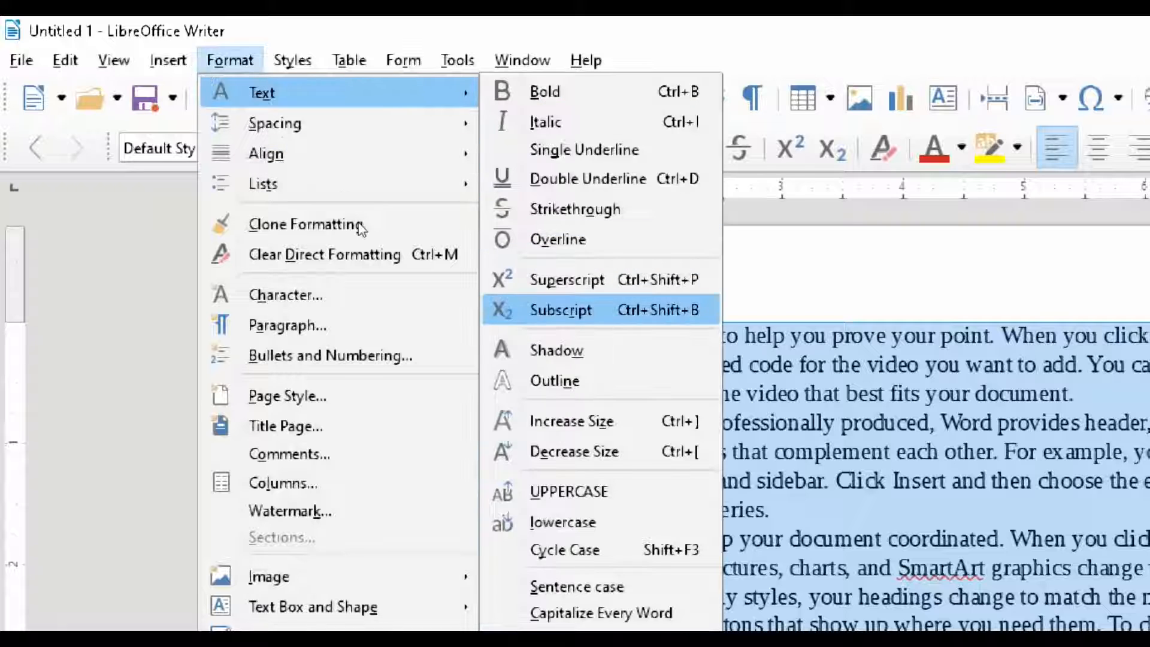
left_click(575, 449)
Convert the selected body paragraphs to uppercase.
left_click(230, 60)
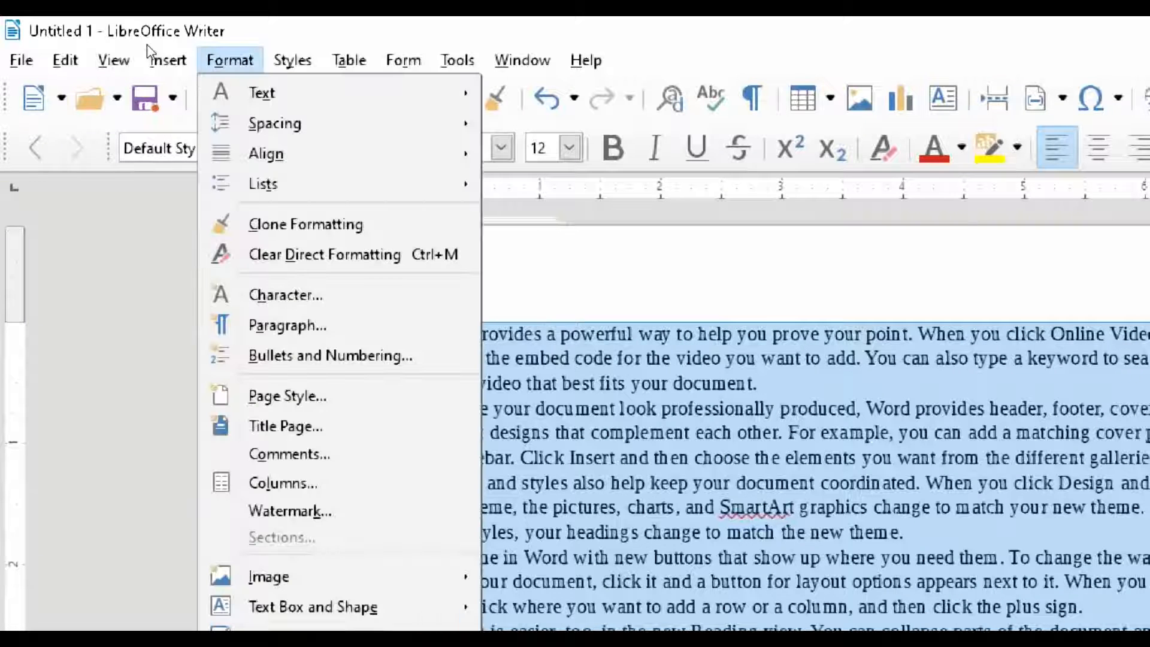
key("Down")
key("Right")
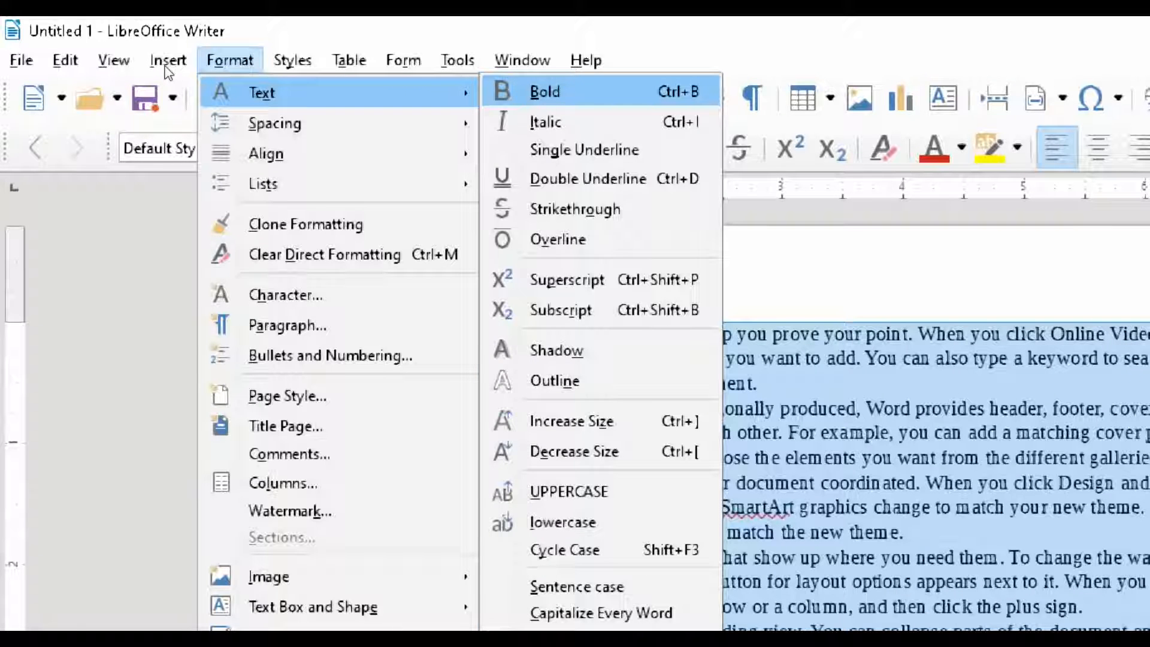
key("Right")
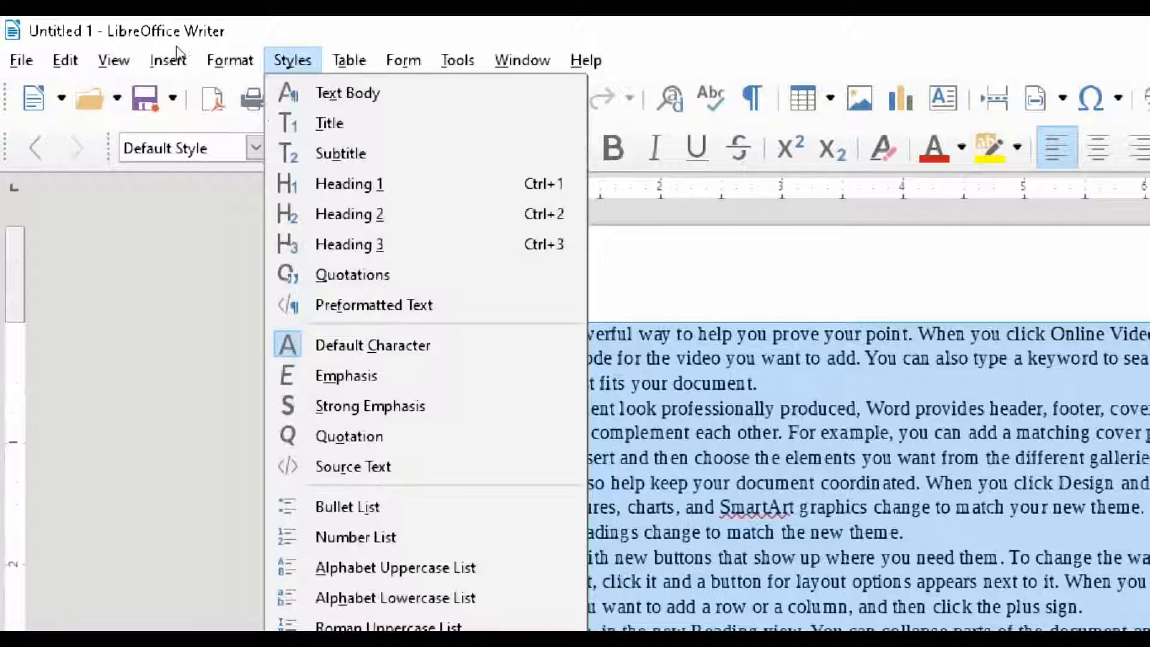
key("Left")
key("Escape")
left_click(240, 62)
mouse_move(258, 93)
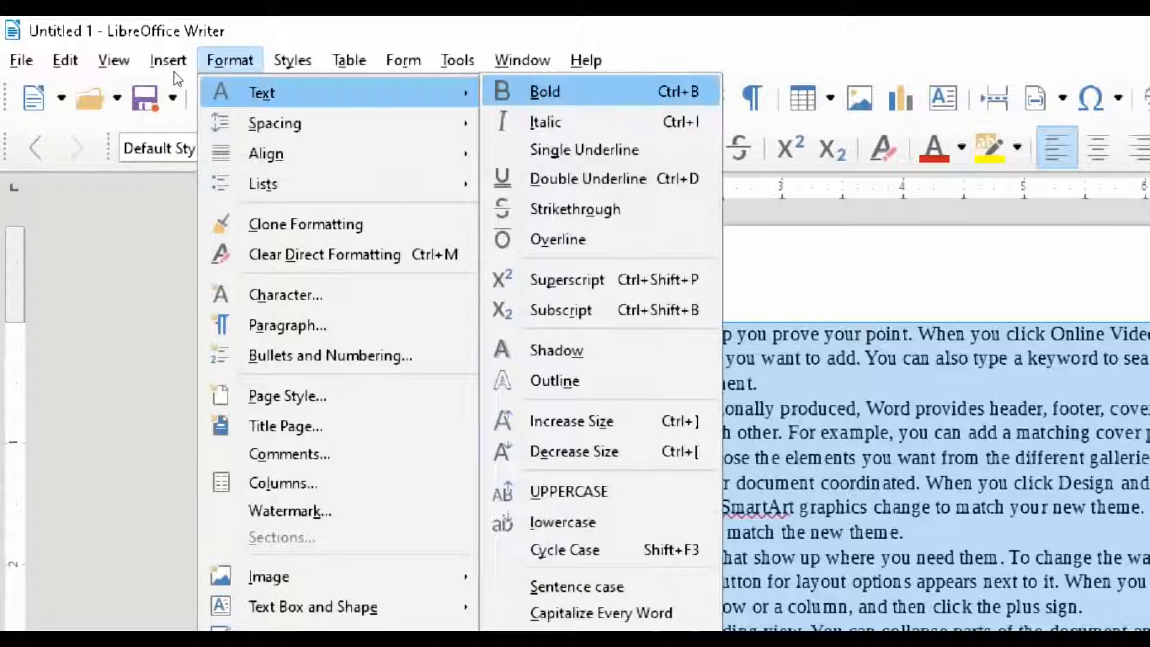
left_click(560, 491)
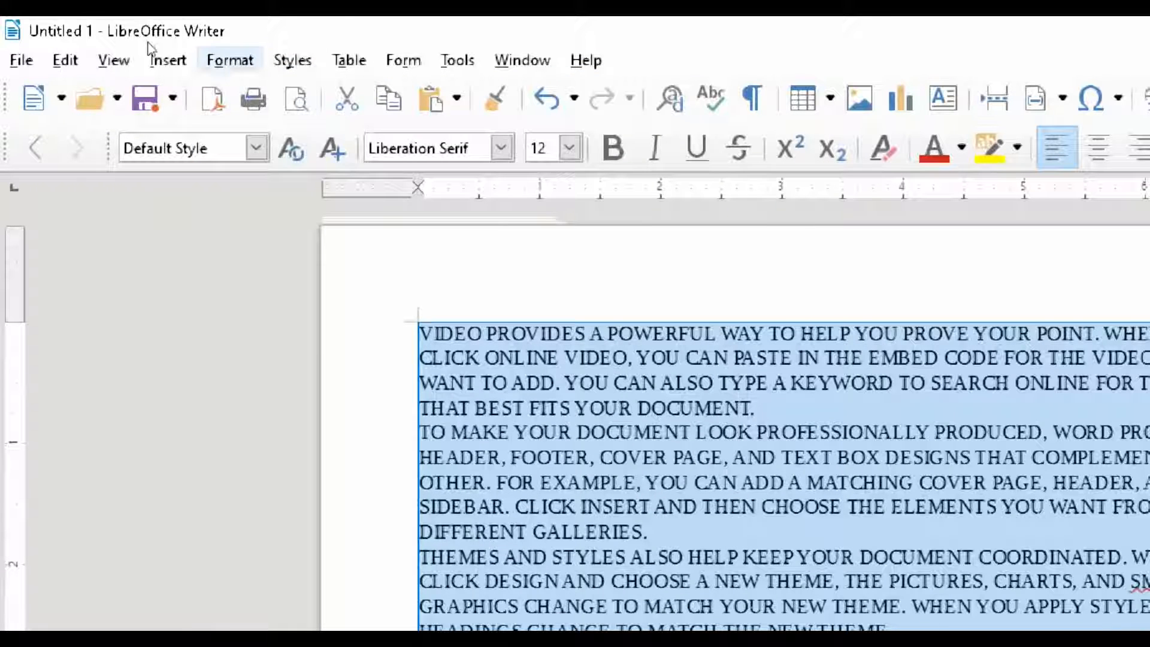
Convert the selected body paragraphs to lowercase.
left_click(228, 60)
mouse_move(257, 93)
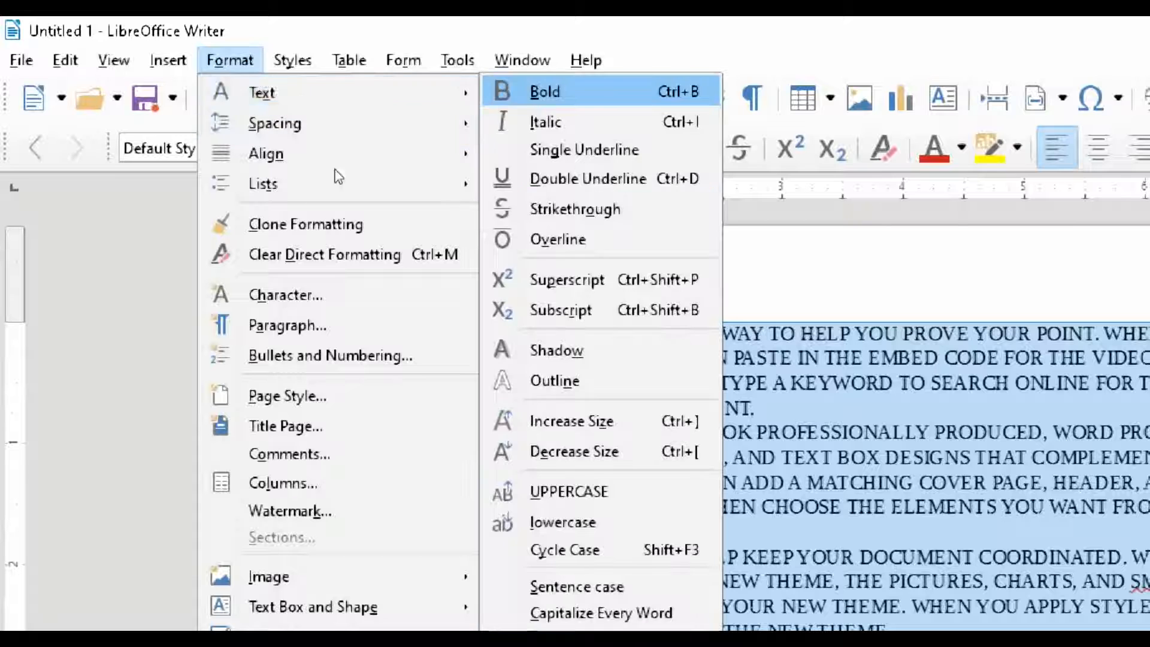
left_click(560, 521)
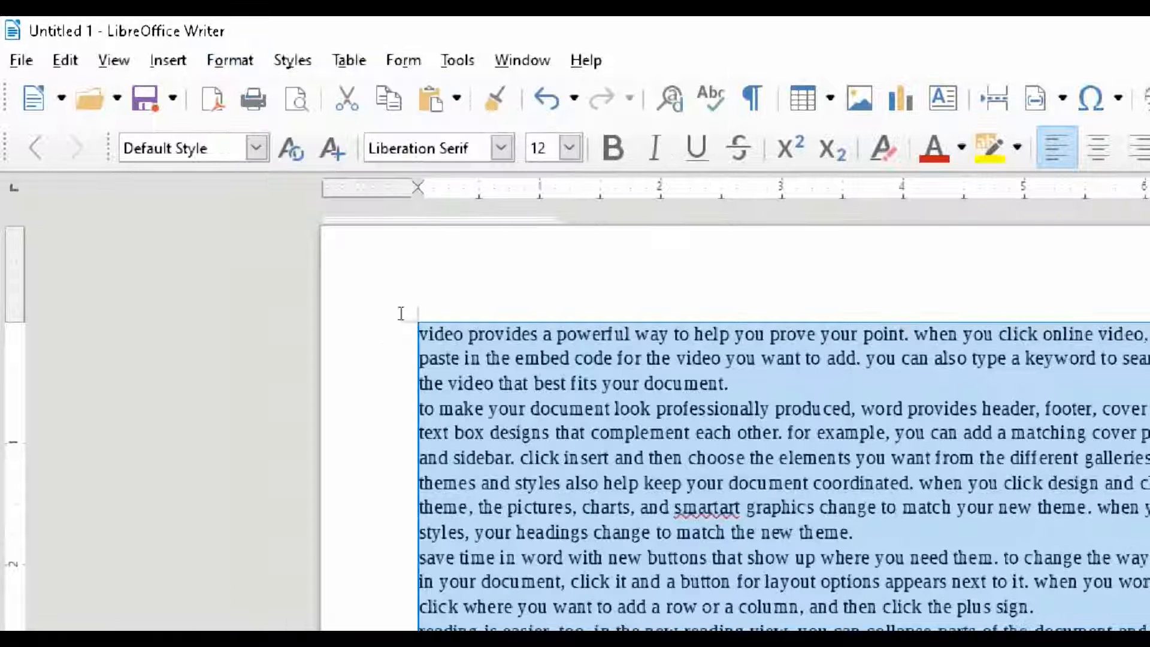
Format the selected body paragraphs as small capitals and undo that change.
left_click(230, 60)
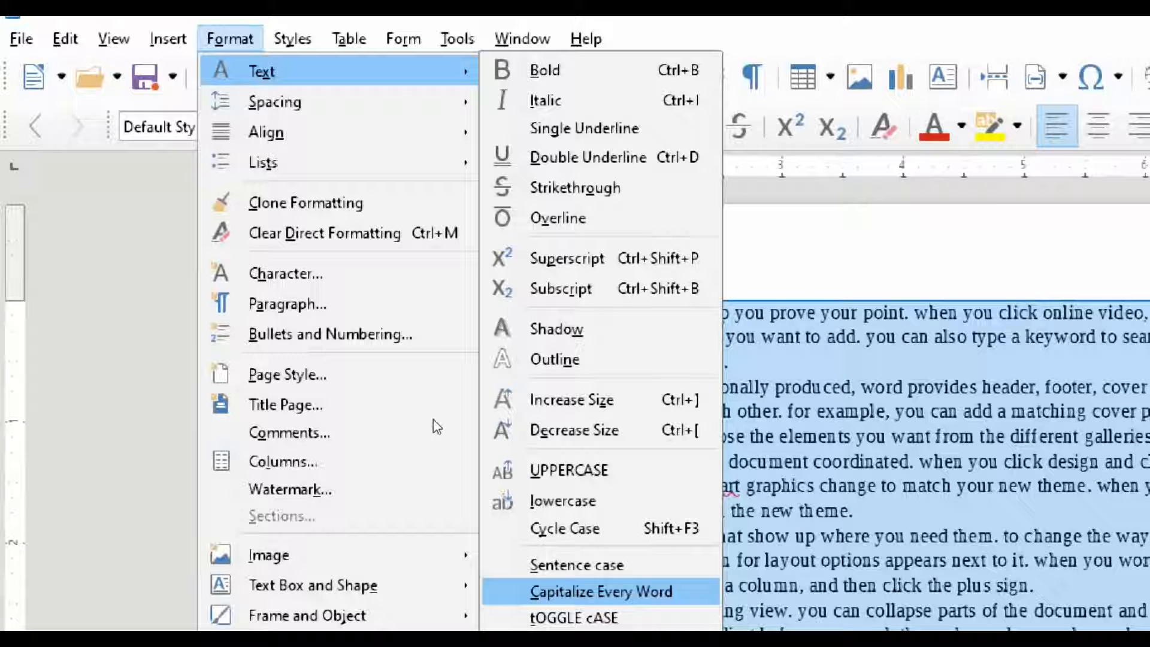
key("Down")
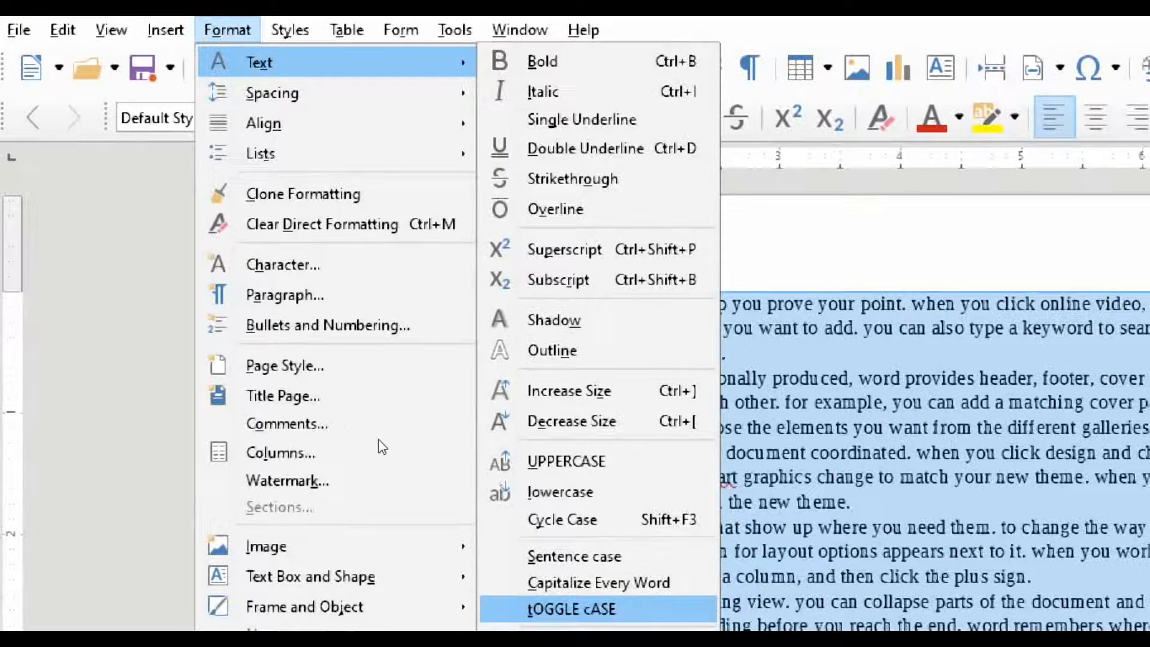
key("Down")
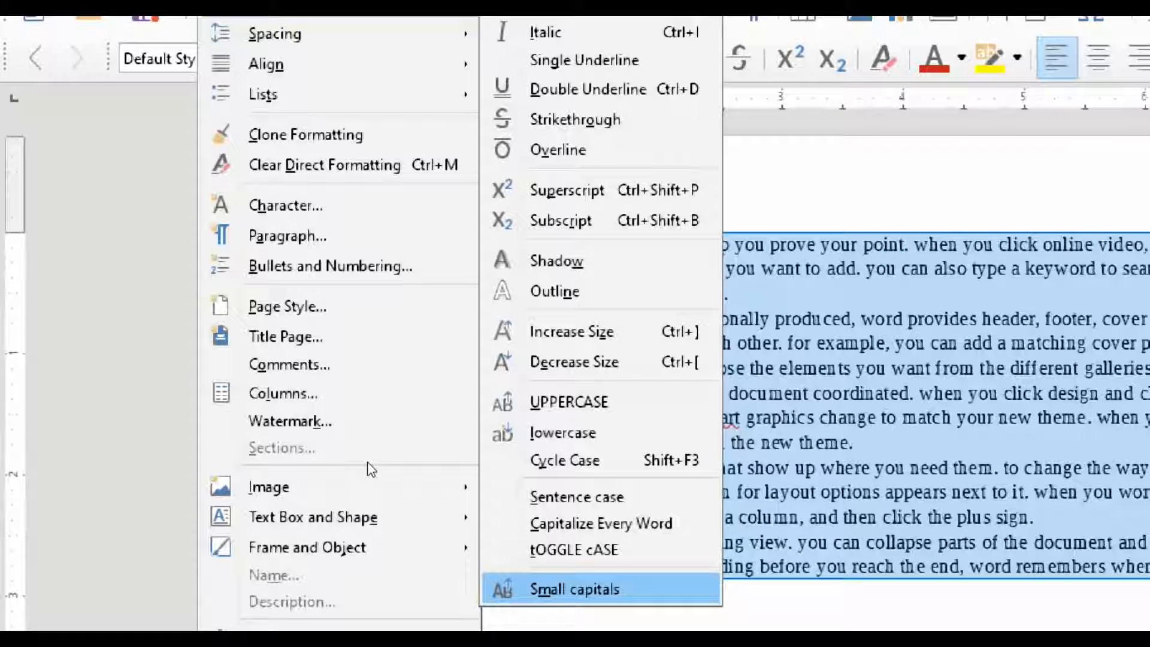
left_click(411, 466)
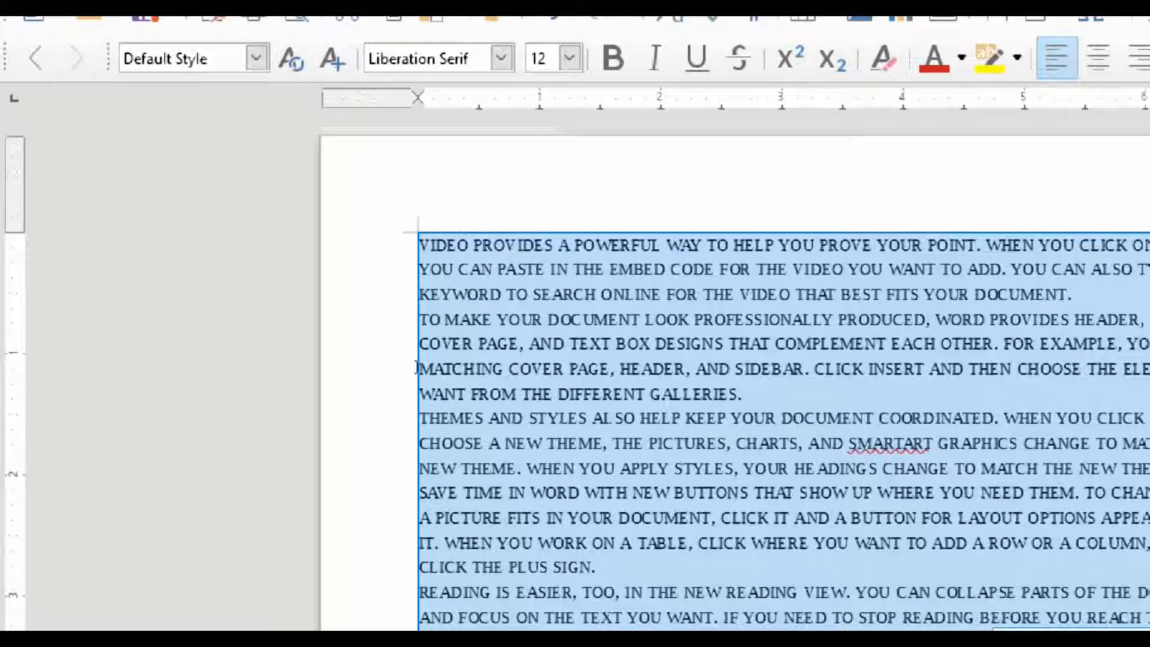
key("ctrl+z")
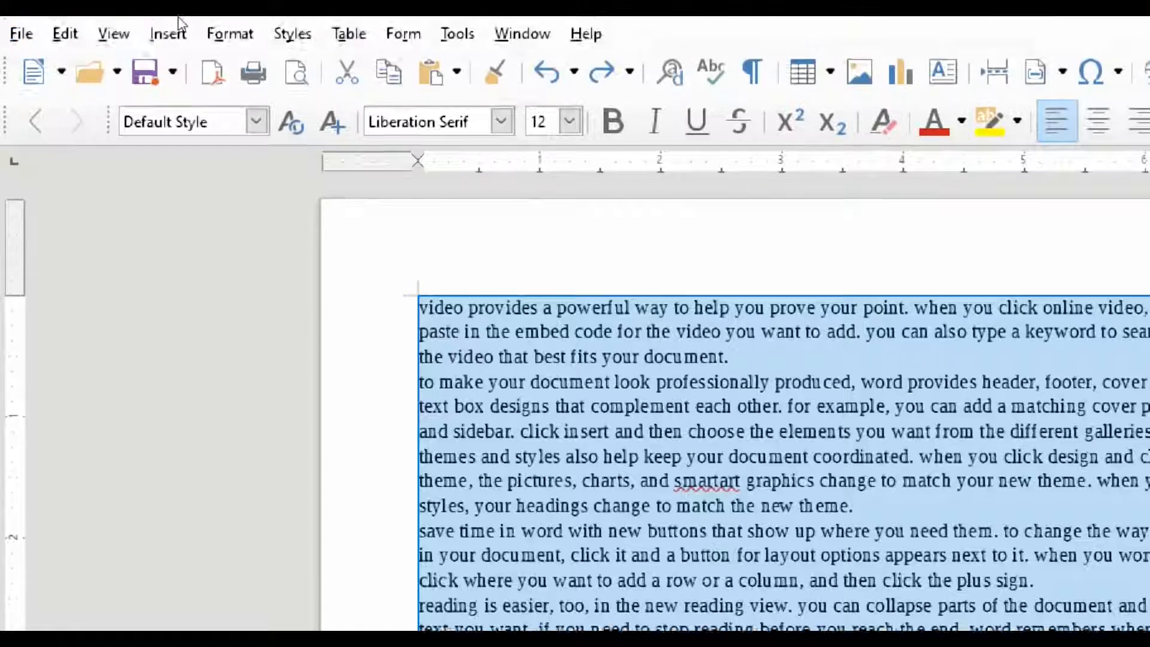
Set the line spacing of the selected body paragraphs to 1.
key("alt+o")
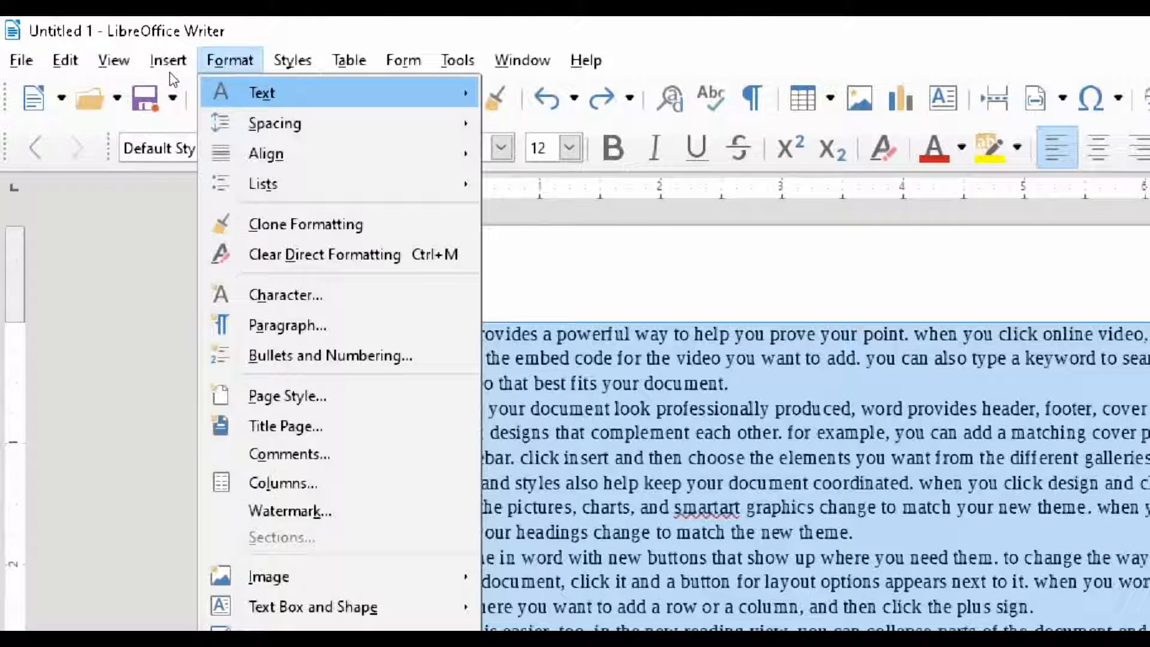
key("Down")
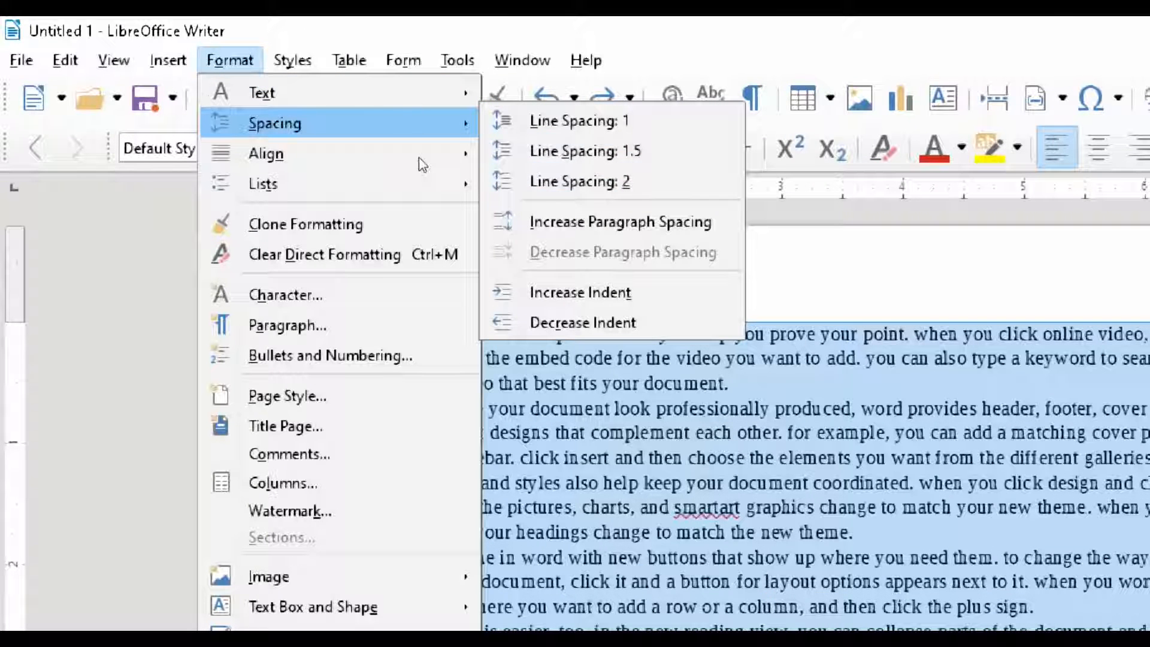
key("Right")
key("Return")
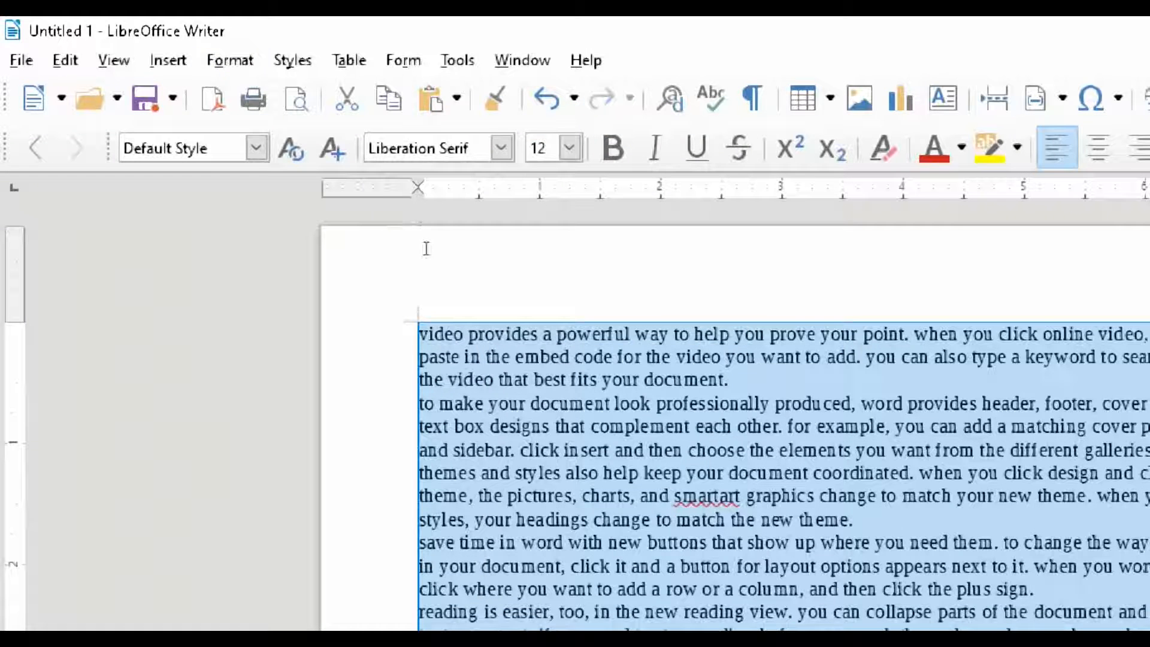
key("alt+o")
key("Down")
key("Down")
key("Right")
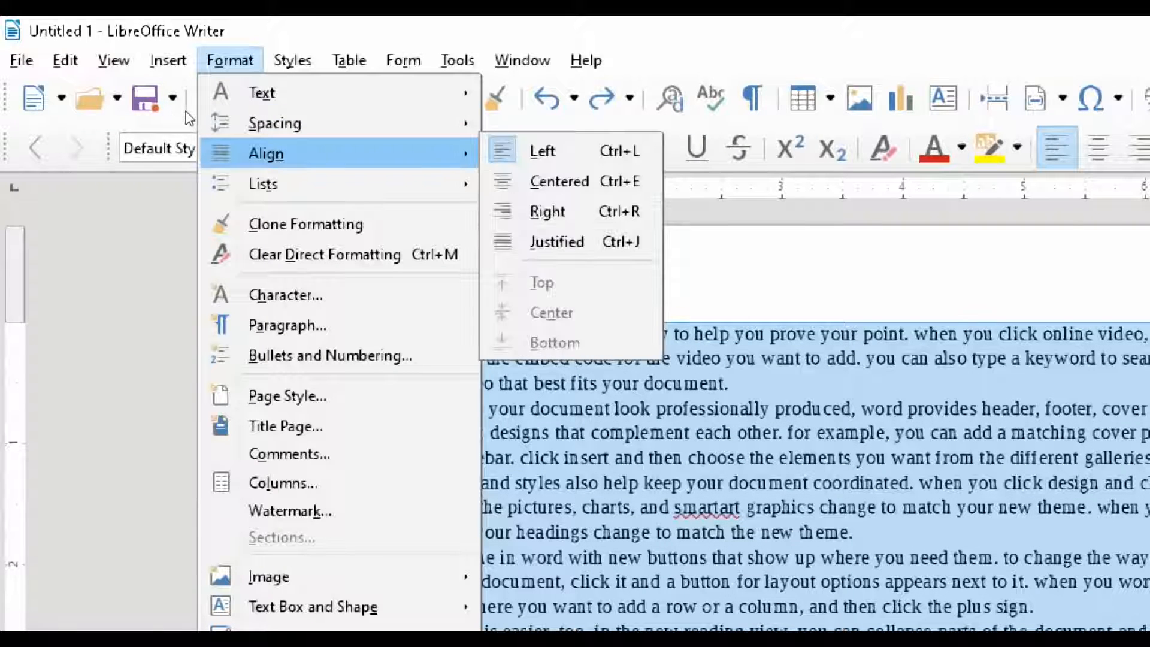
key("Down")
key("Up")
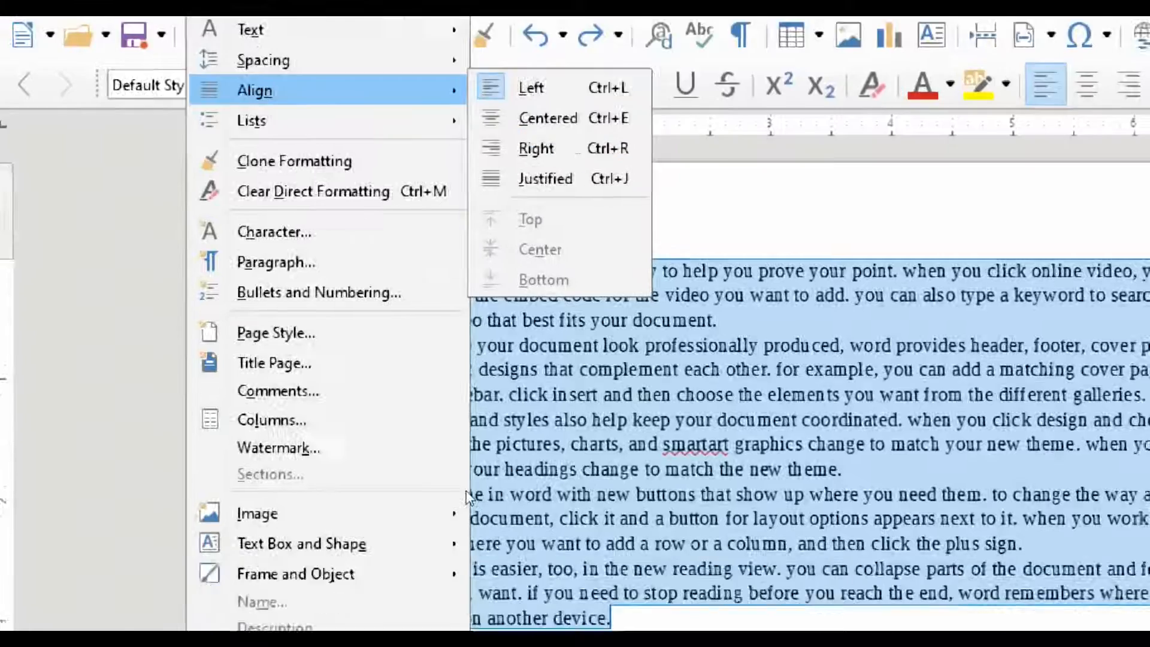
key("Return")
Select the "h2o" text below the last paragraph and center it horizontally.
key("ctrl+End")
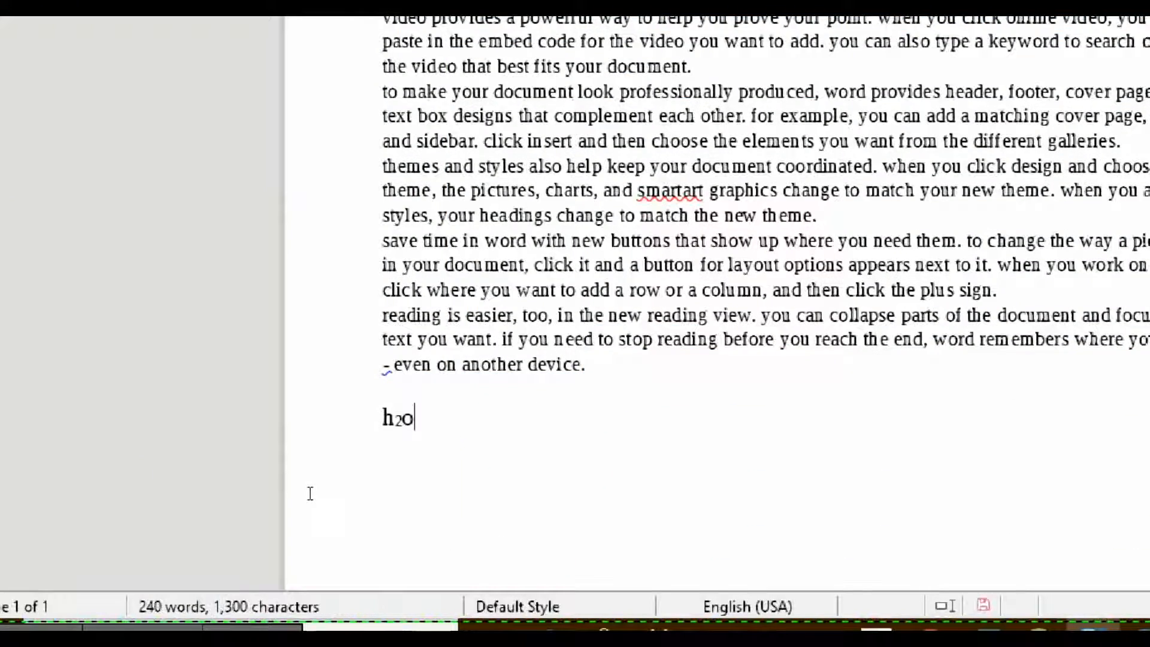
left_click_drag(382, 418, 418, 420)
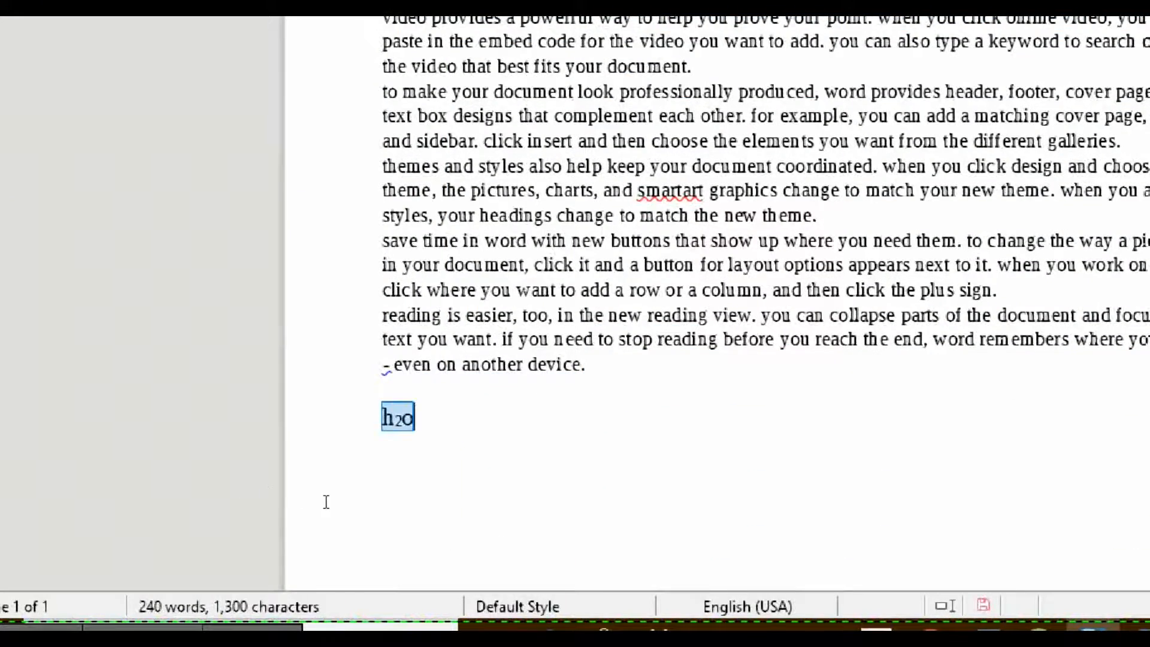
left_click(230, 46)
key("Right")
key("Down")
key("Down")
key("Return")
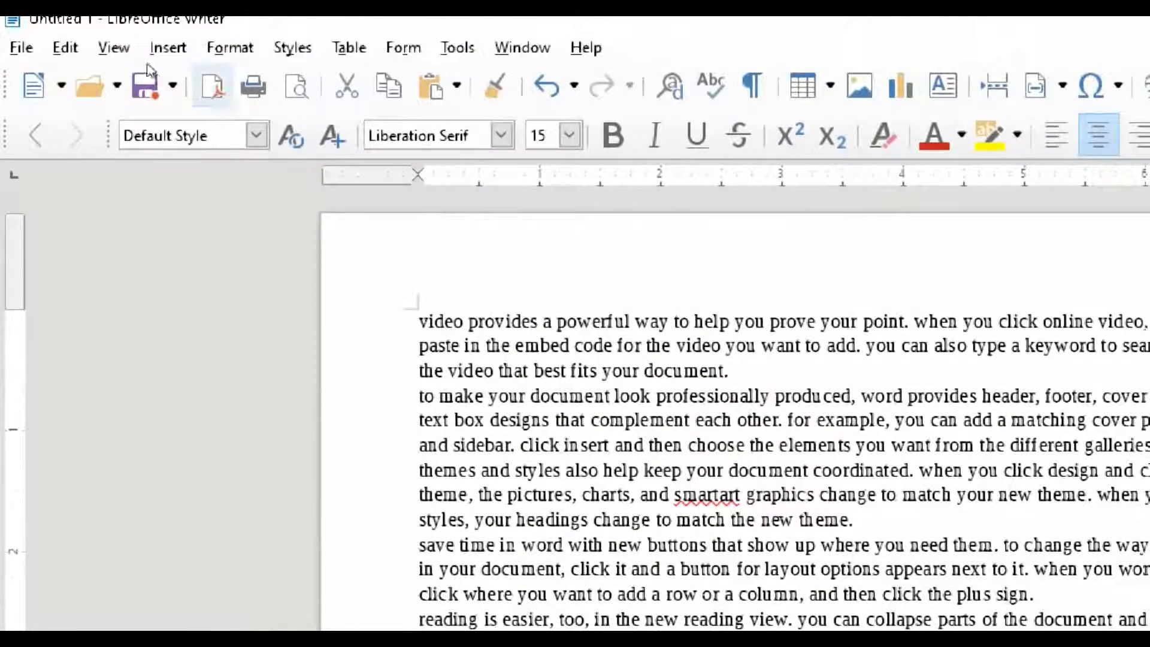
Look through the available horizontal and vertical text alignment options.
left_click(231, 47)
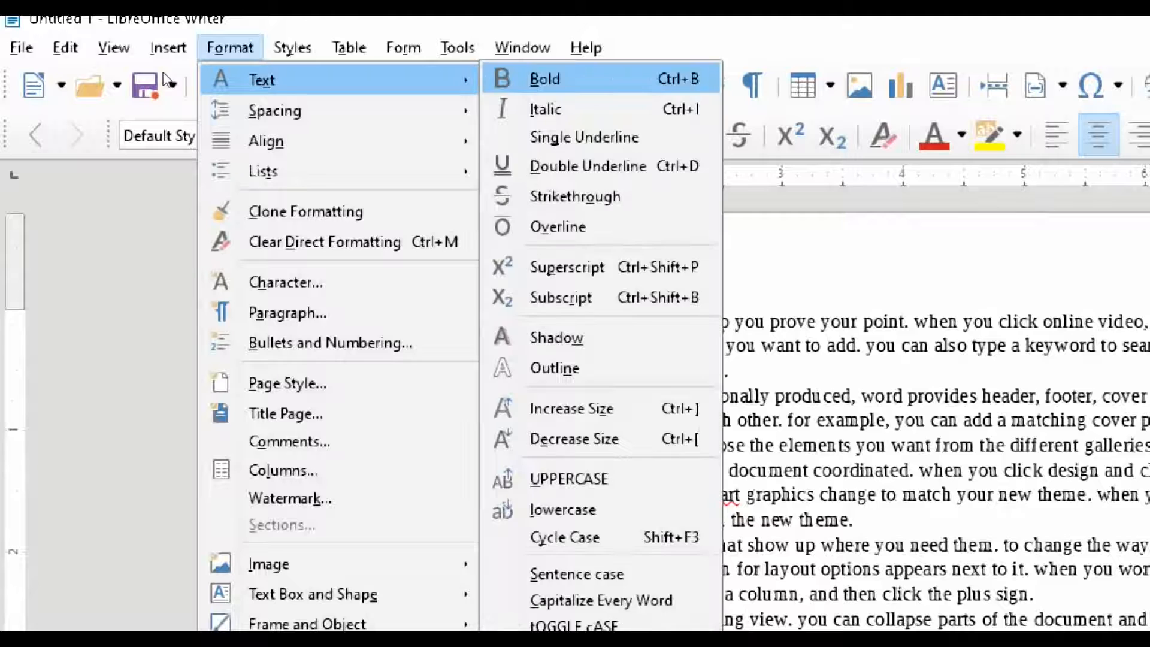
mouse_move(367, 140)
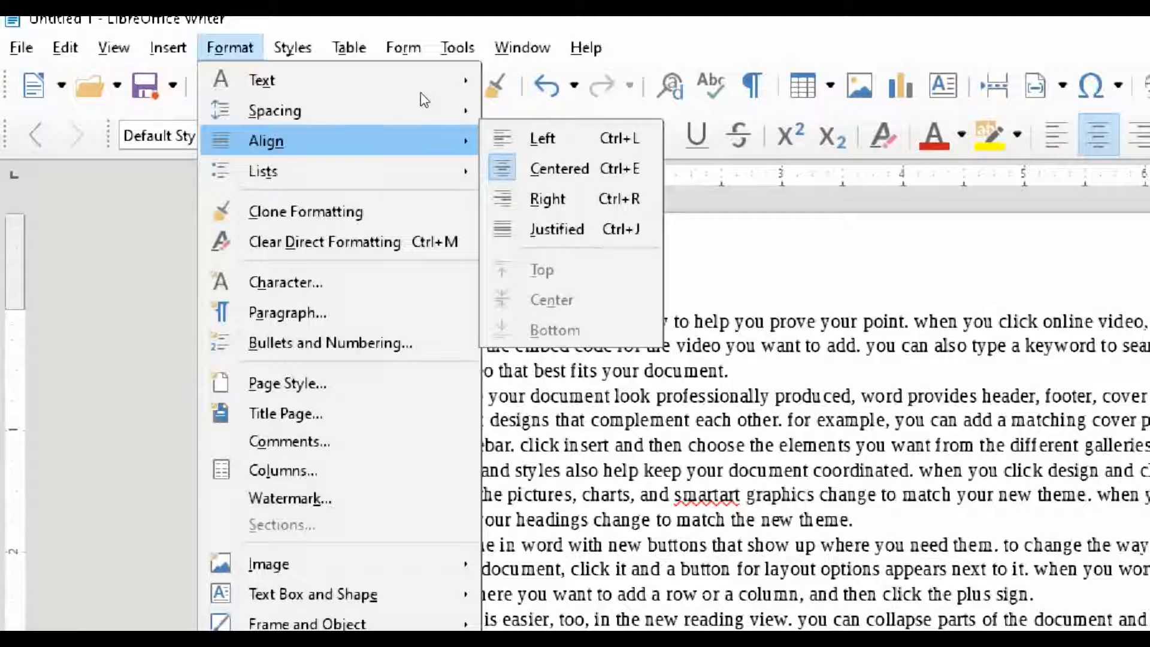
key("Right")
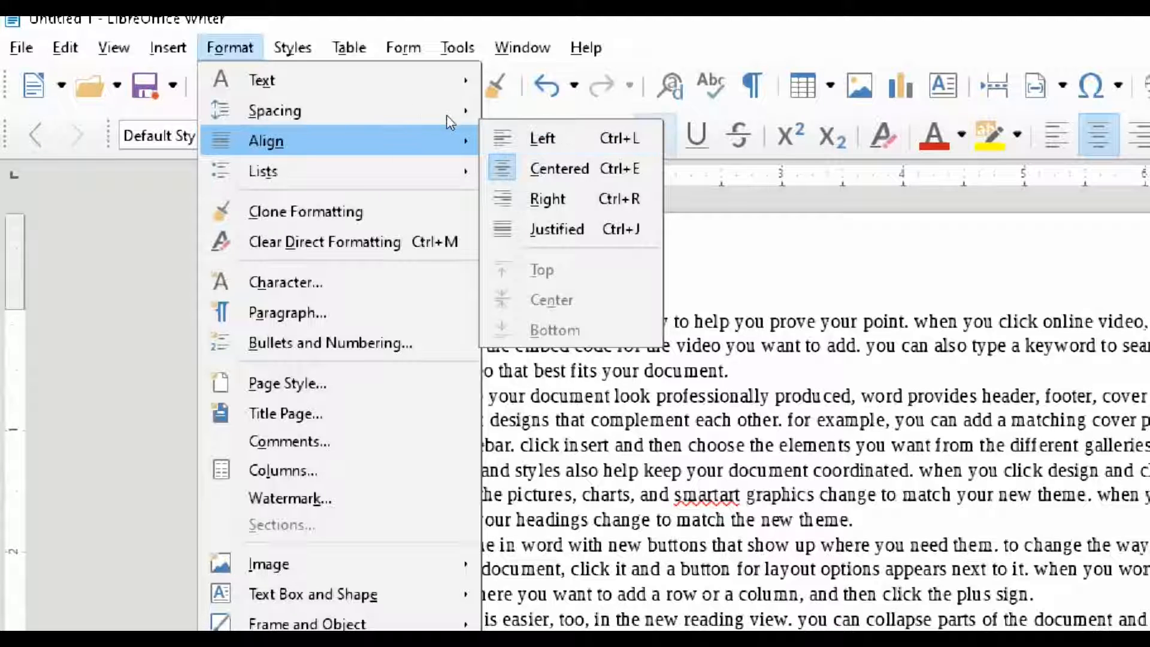
key("Down")
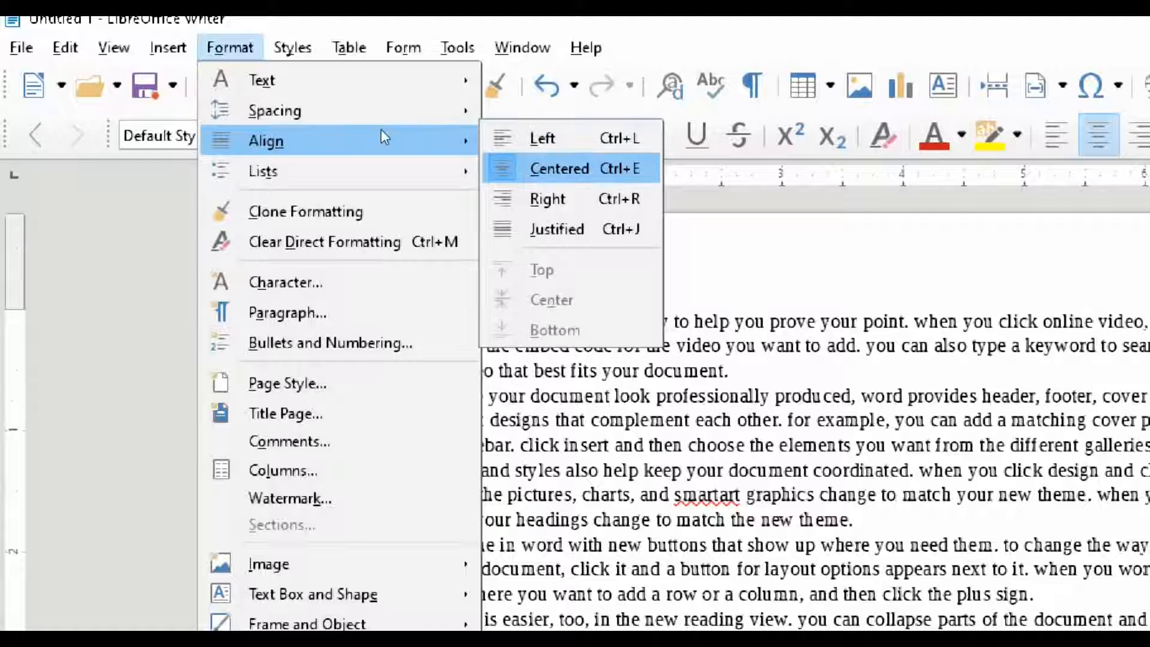
key("Down")
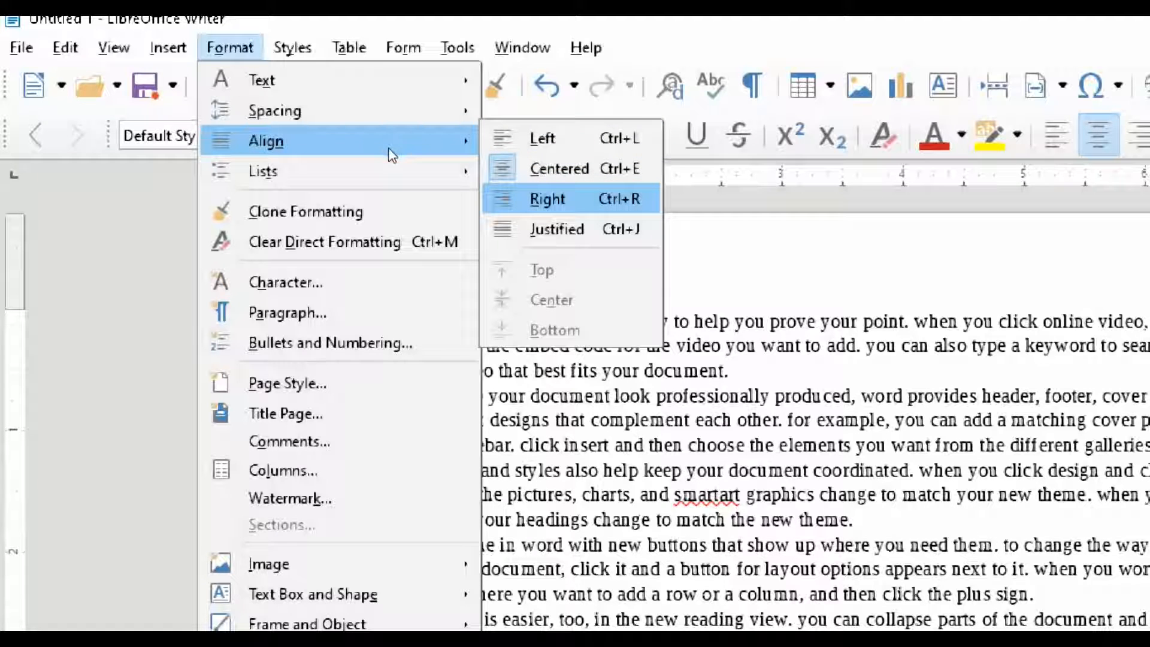
key("Down")
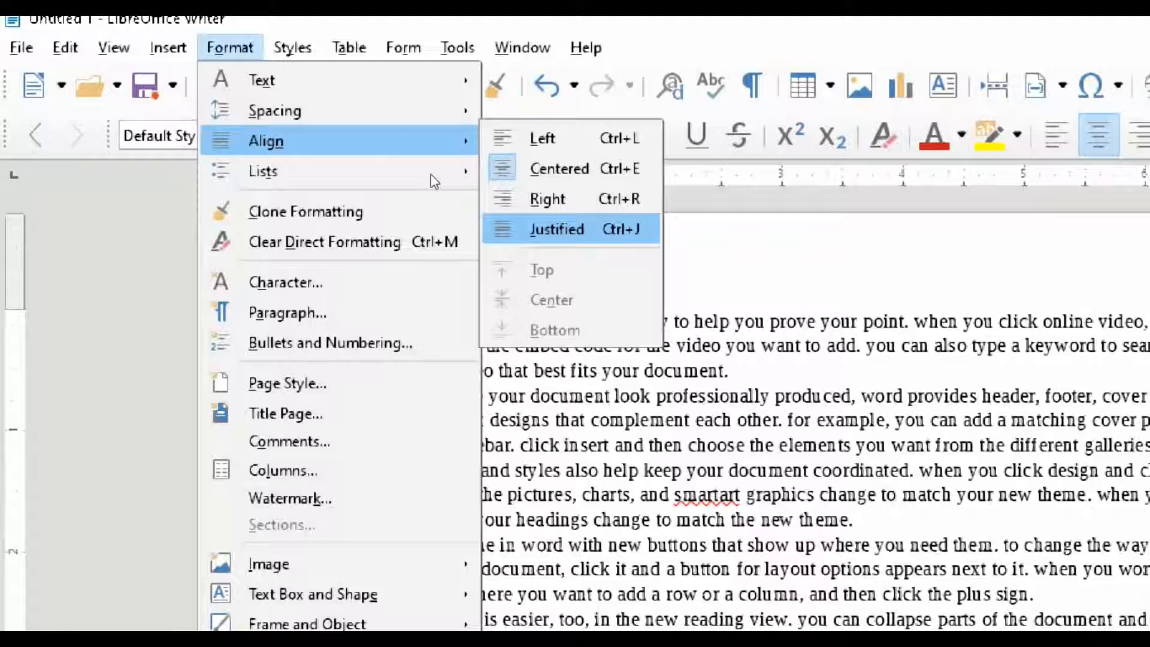
key("Down")
key("Down")
key("Down")
key("Down")
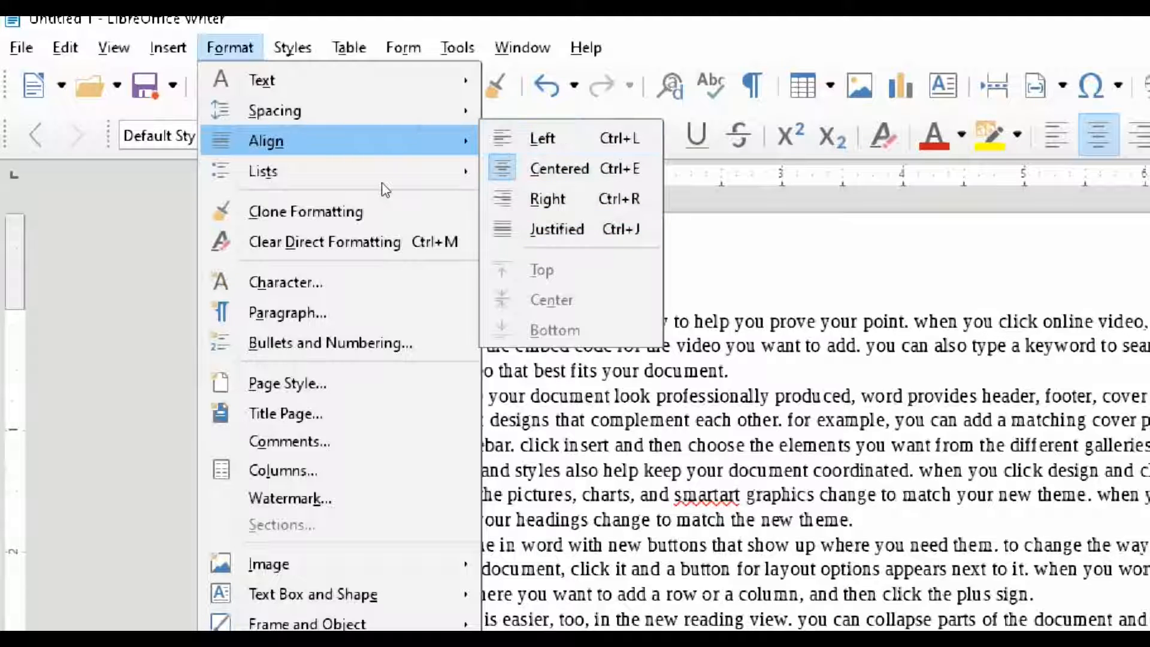
Select the whole document text, format it as a bulleted list, and undo that list formatting.
mouse_move(262, 170)
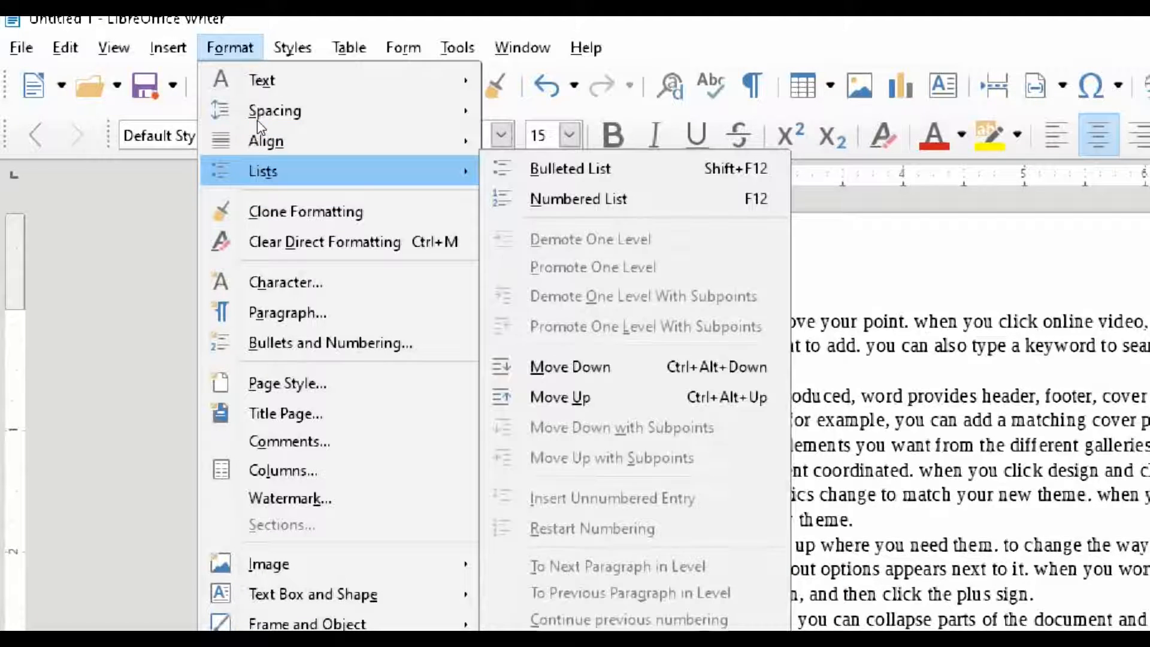
left_click(582, 204)
key("ctrl+a")
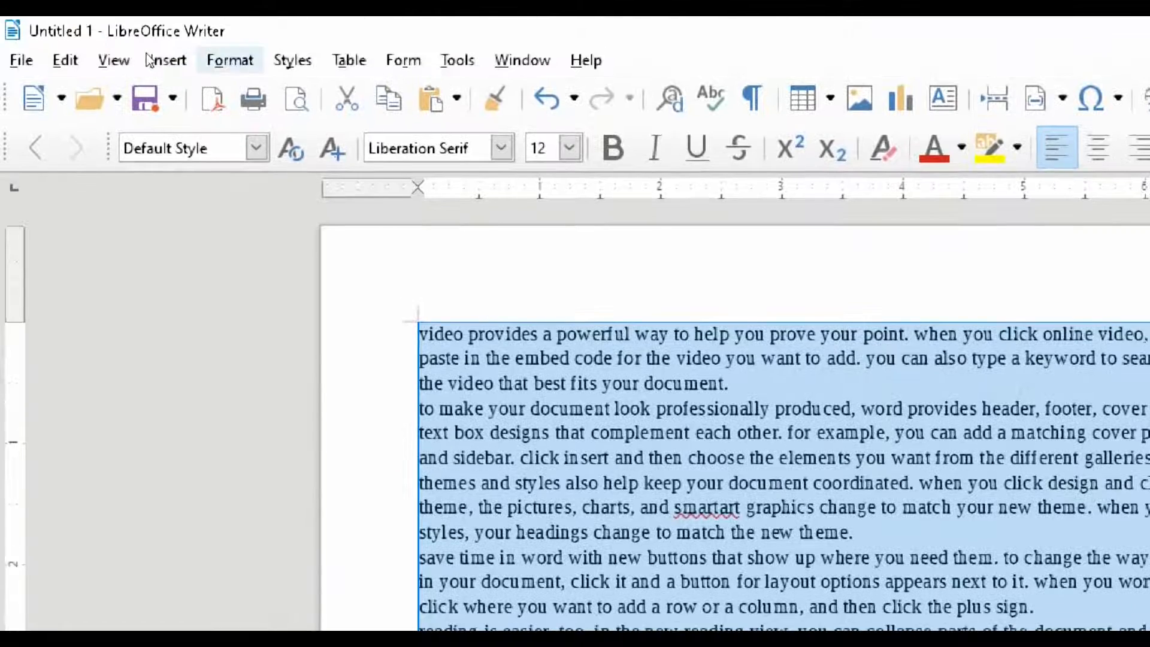
left_click(210, 1)
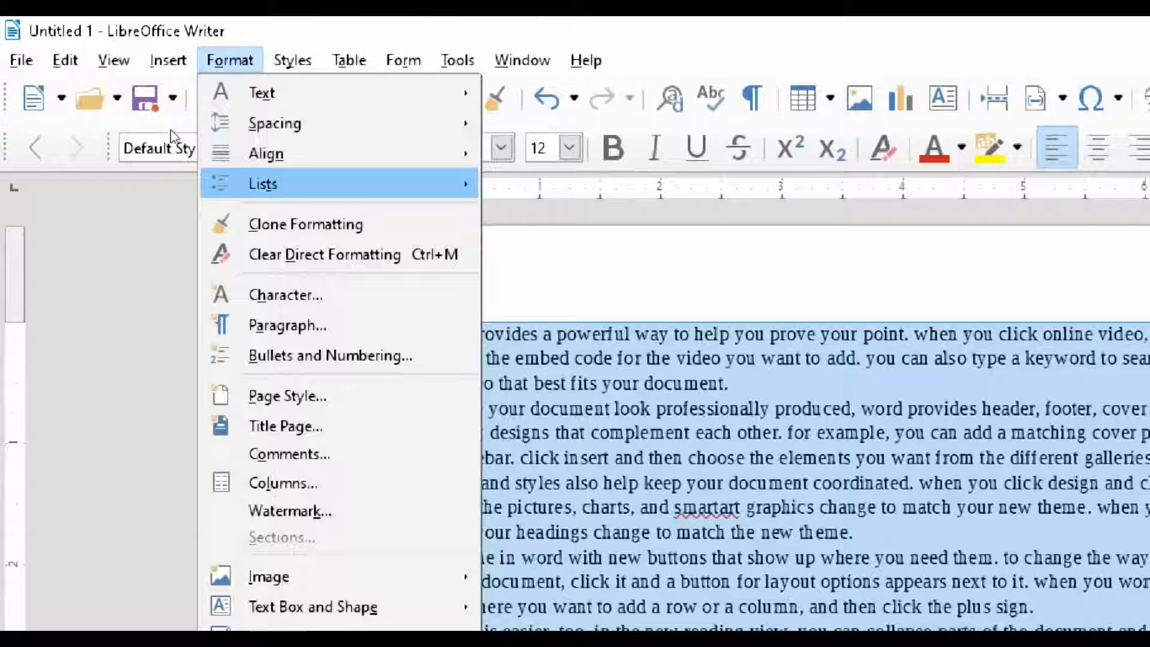
key("Right")
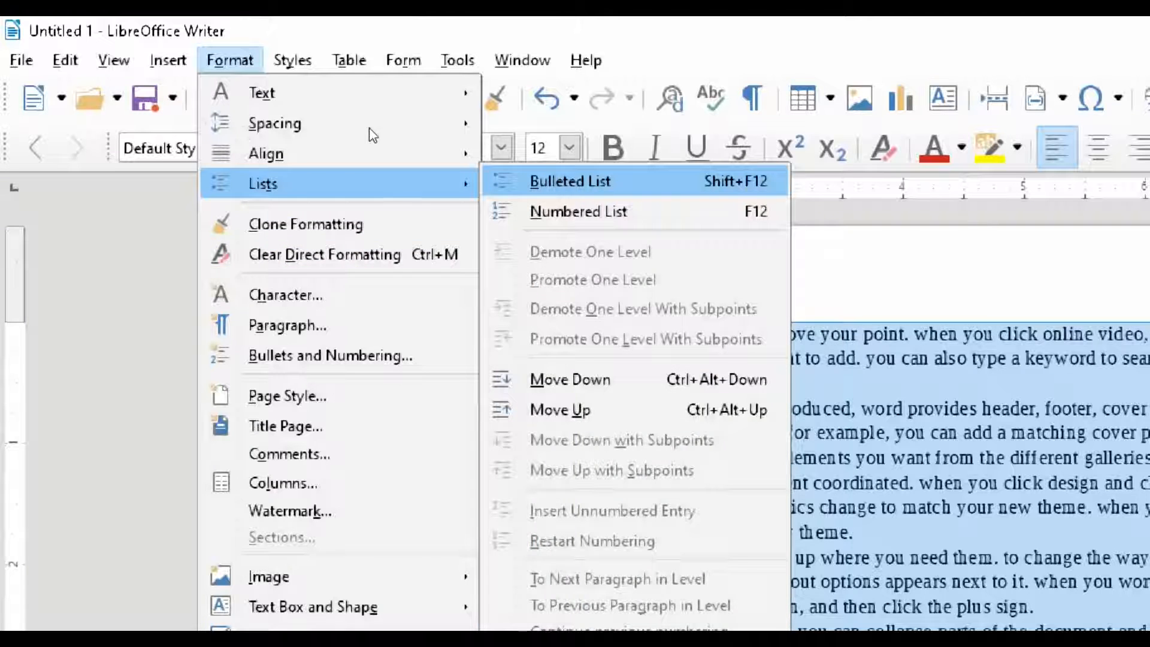
key("Return")
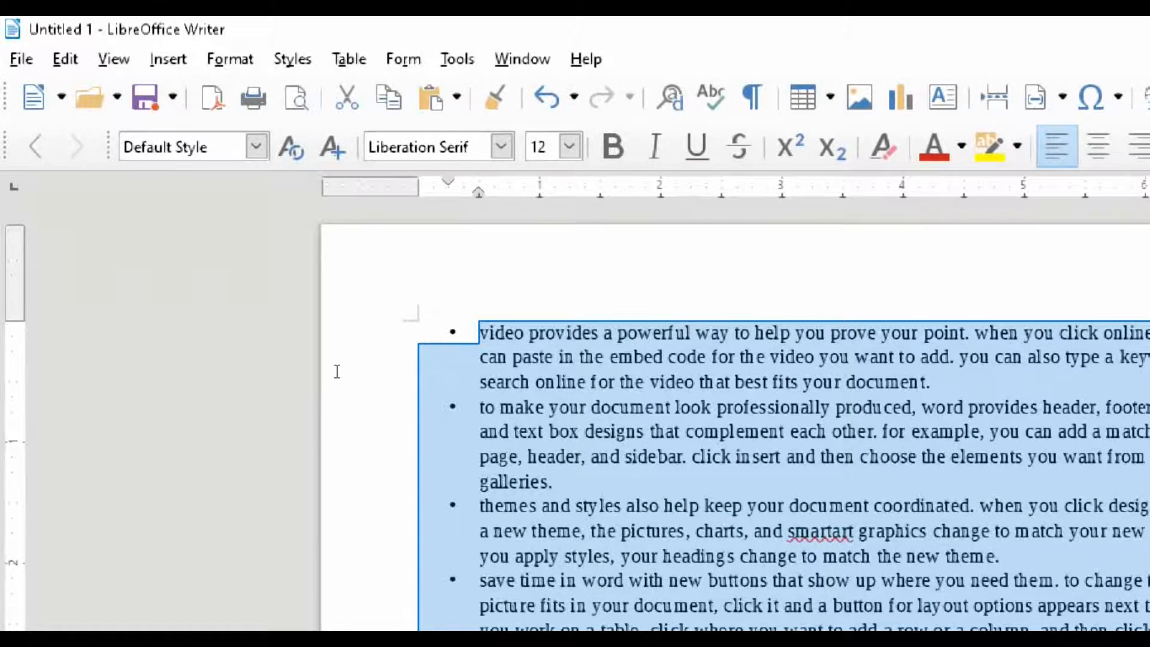
key("ctrl+z")
left_click(230, 59)
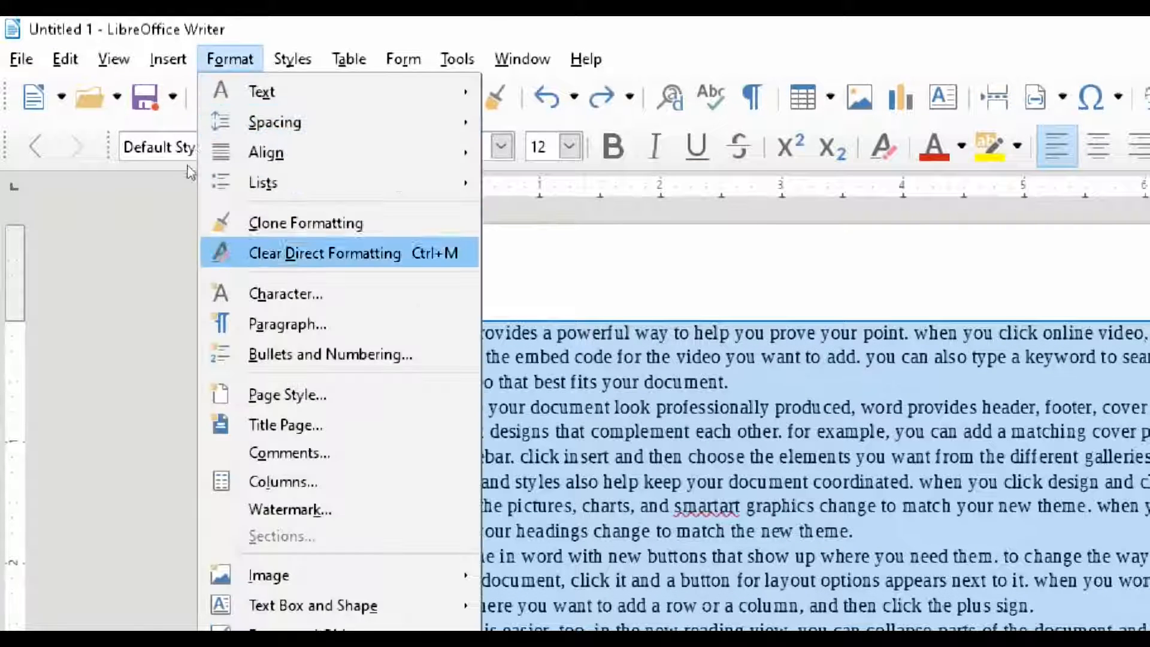
mouse_move(288, 183)
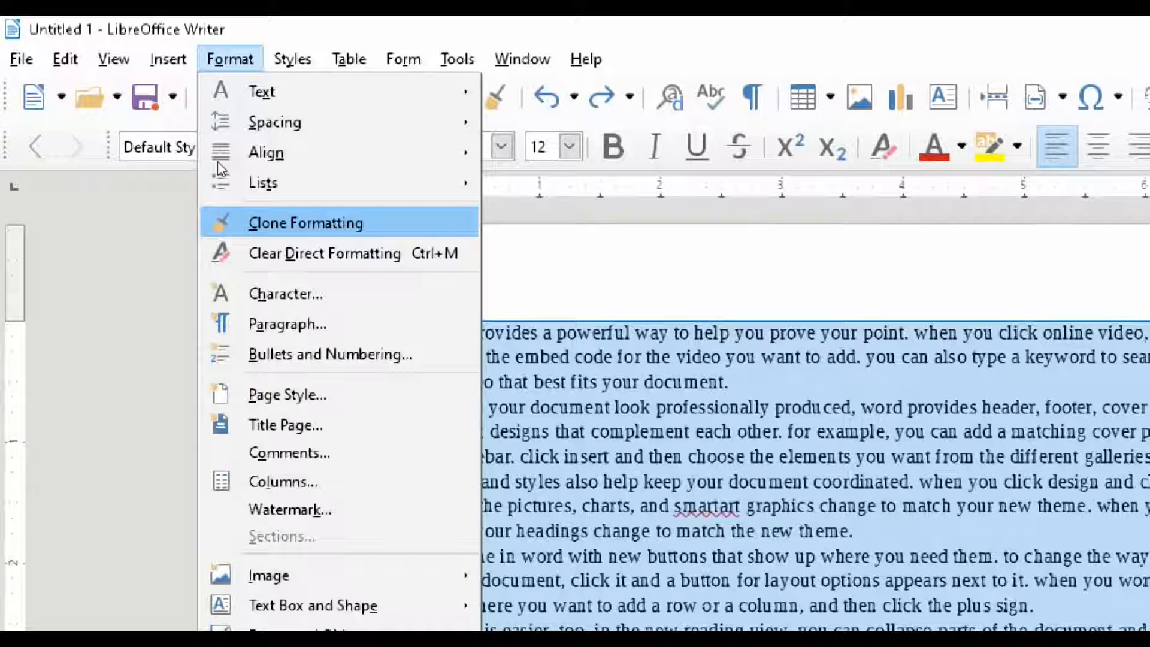
left_click(425, 262)
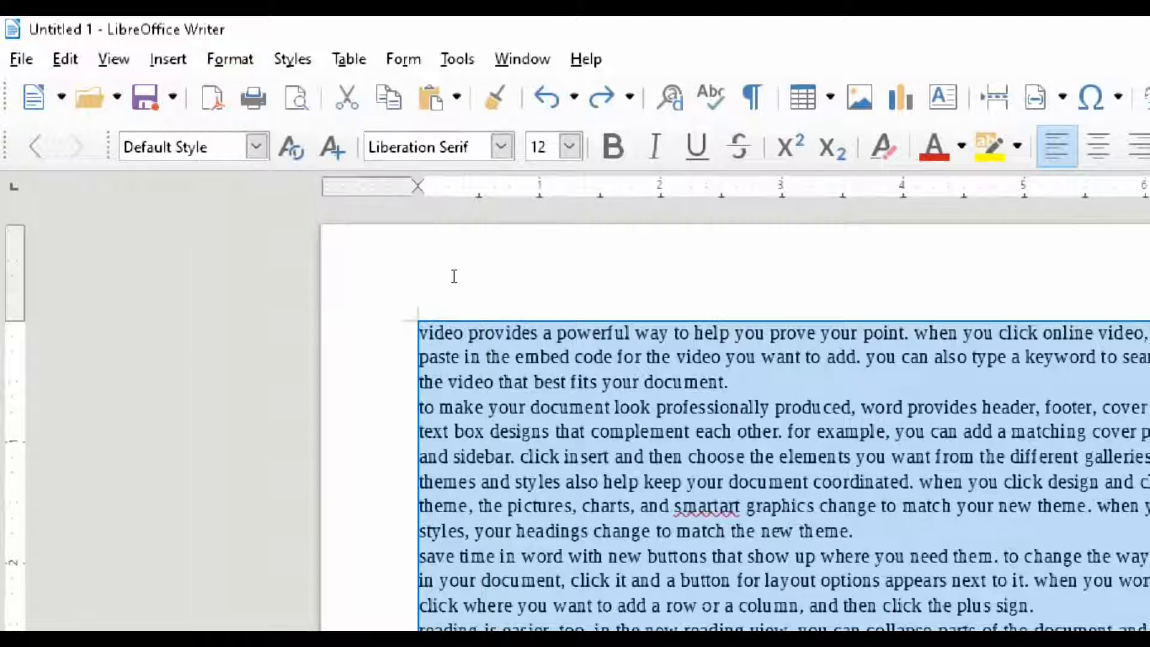
Format "complement each other. for exa" in the second paragraph as red, bold text at size 13.
left_click_drag(590, 431, 844, 431)
left_click(933, 145)
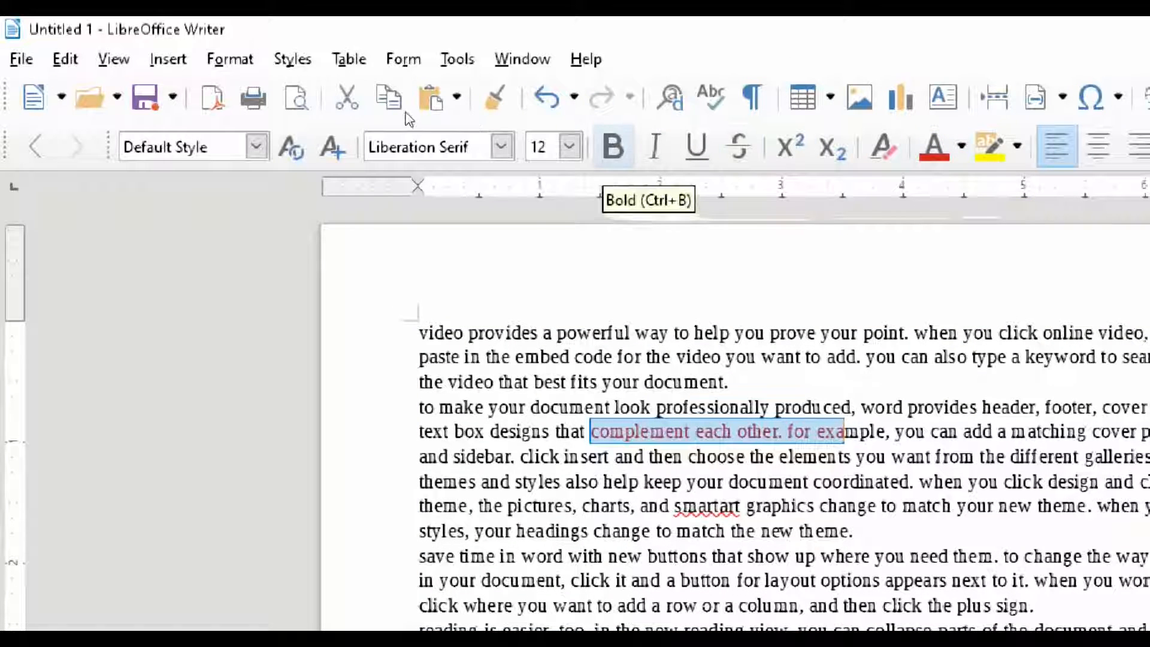
left_click(612, 146)
left_click(569, 146)
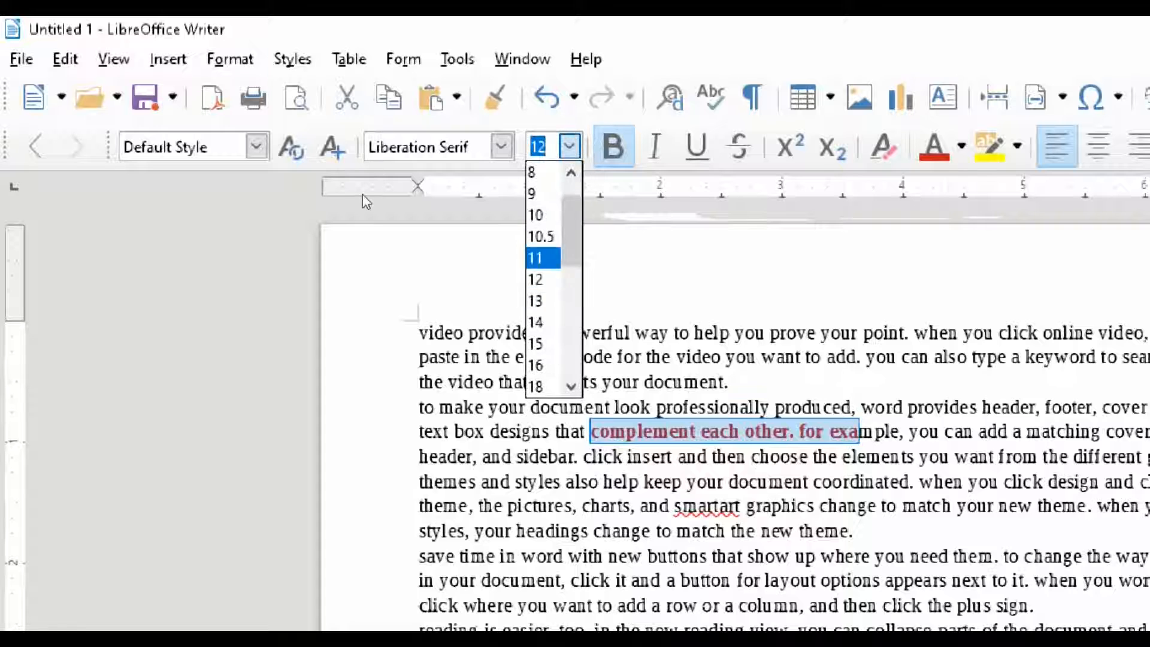
left_click(544, 300)
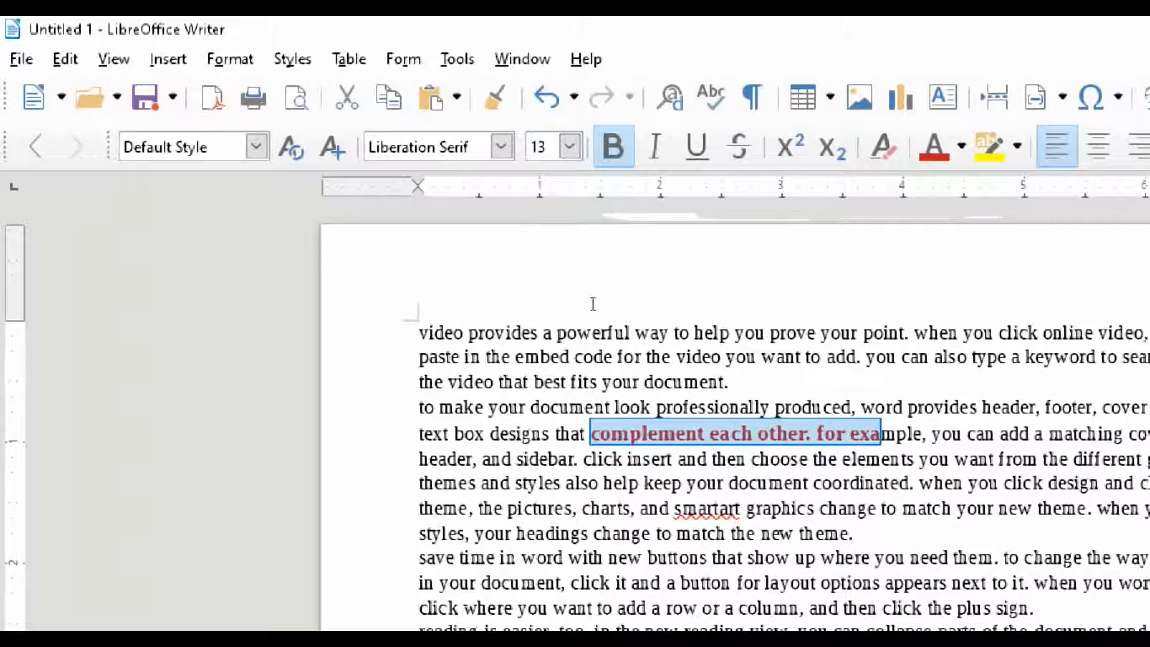
Clone the red bold phrase's formatting onto the text from "nge to match the new theme" through "you can collap".
left_click_drag(808, 582, 629, 581)
left_click_drag(858, 433, 655, 432)
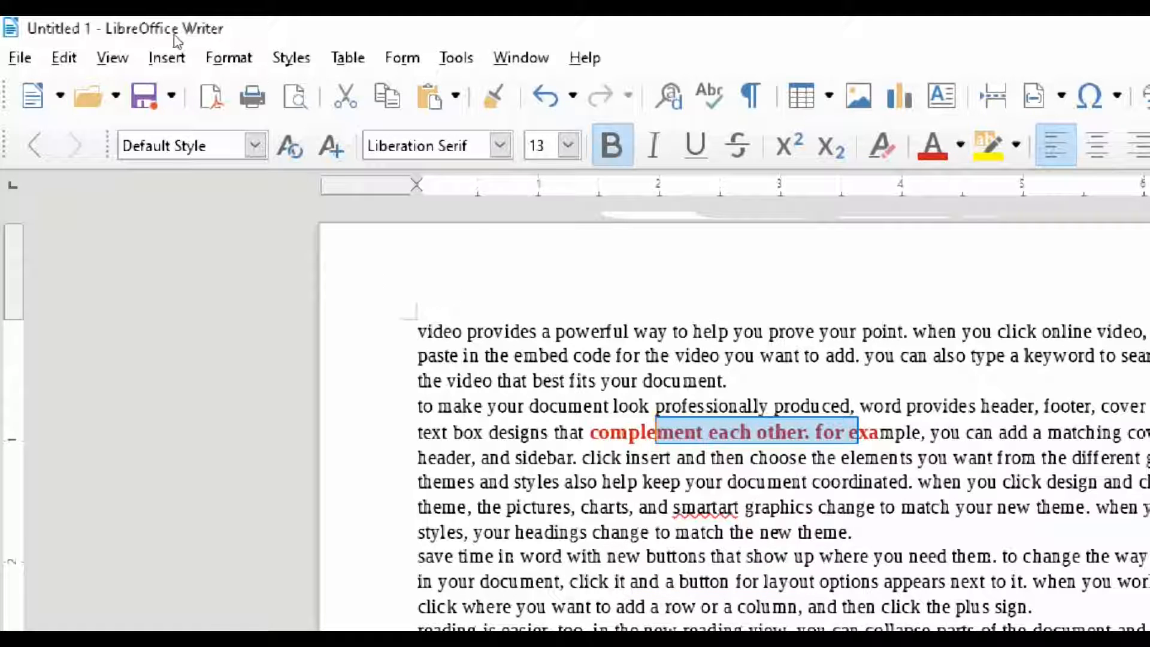
key("alt+o")
key("Down")
key("Down")
key("Down")
key("Down")
key("Down")
key("Down")
key("Up")
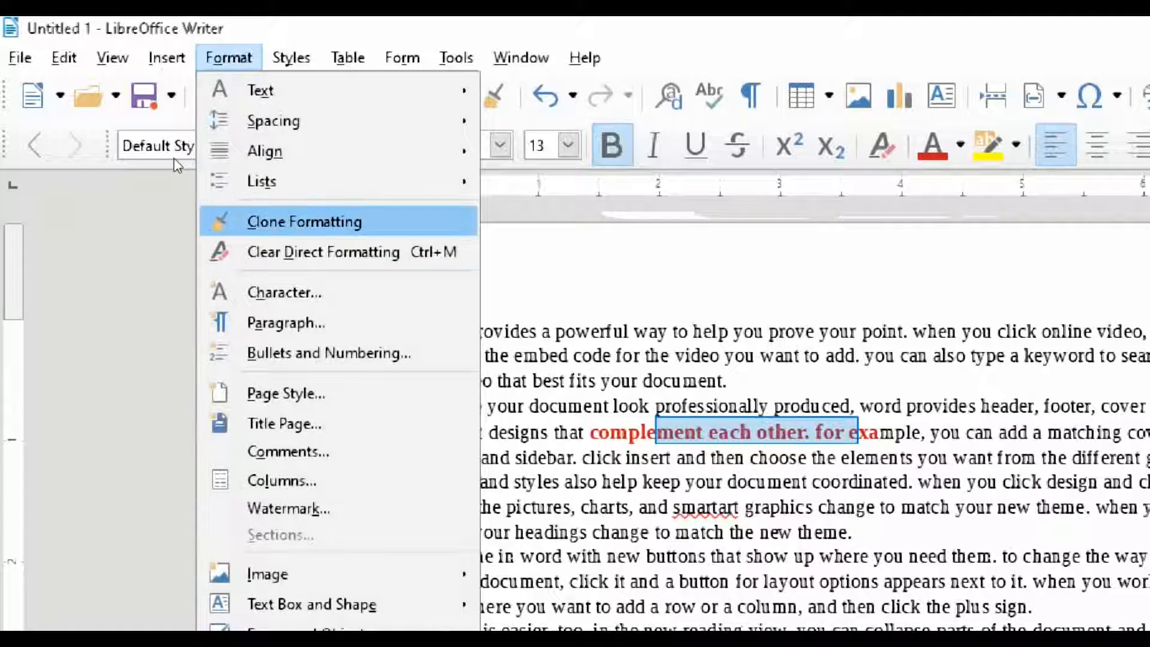
key("Return")
left_click_drag(621, 532, 905, 629)
left_click(653, 322)
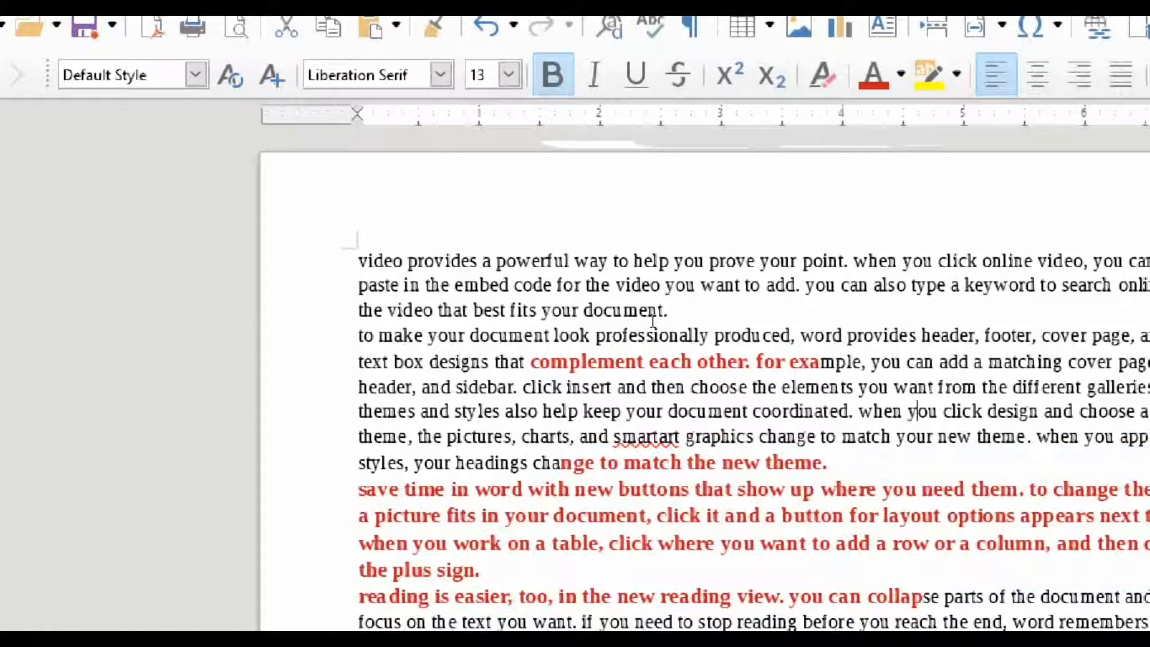
Undo the cloned formatting and the size, bold and colour changes on the phrase in the second paragraph.
key("ctrl+z")
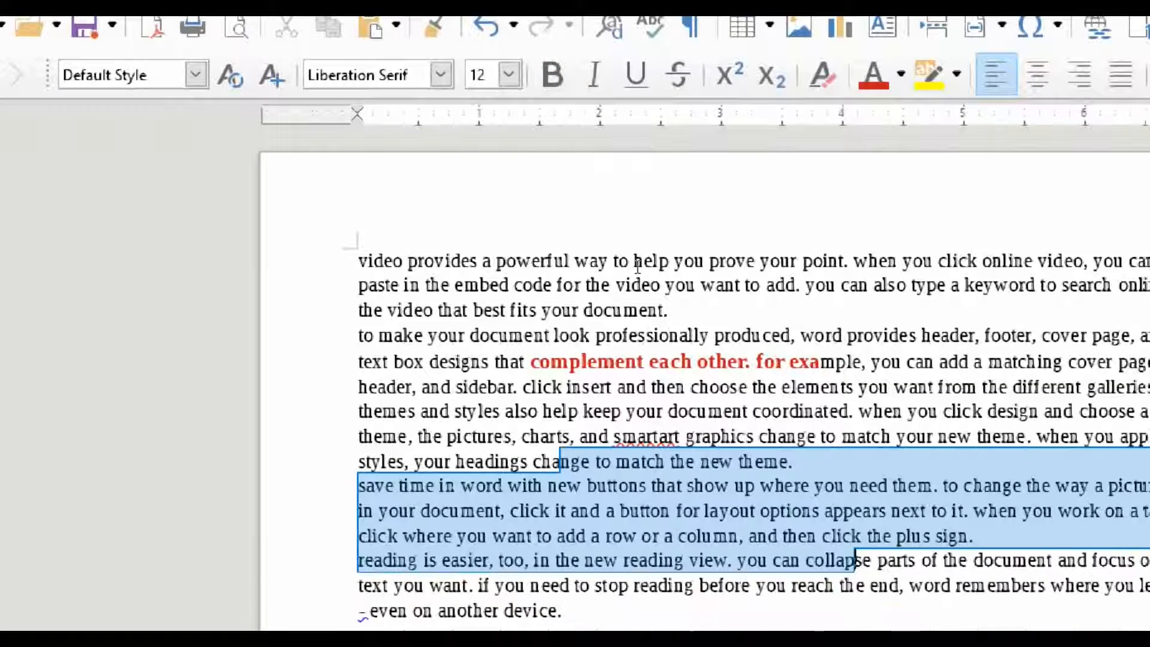
key("ctrl+z")
key("ctrl+y")
left_click(605, 318)
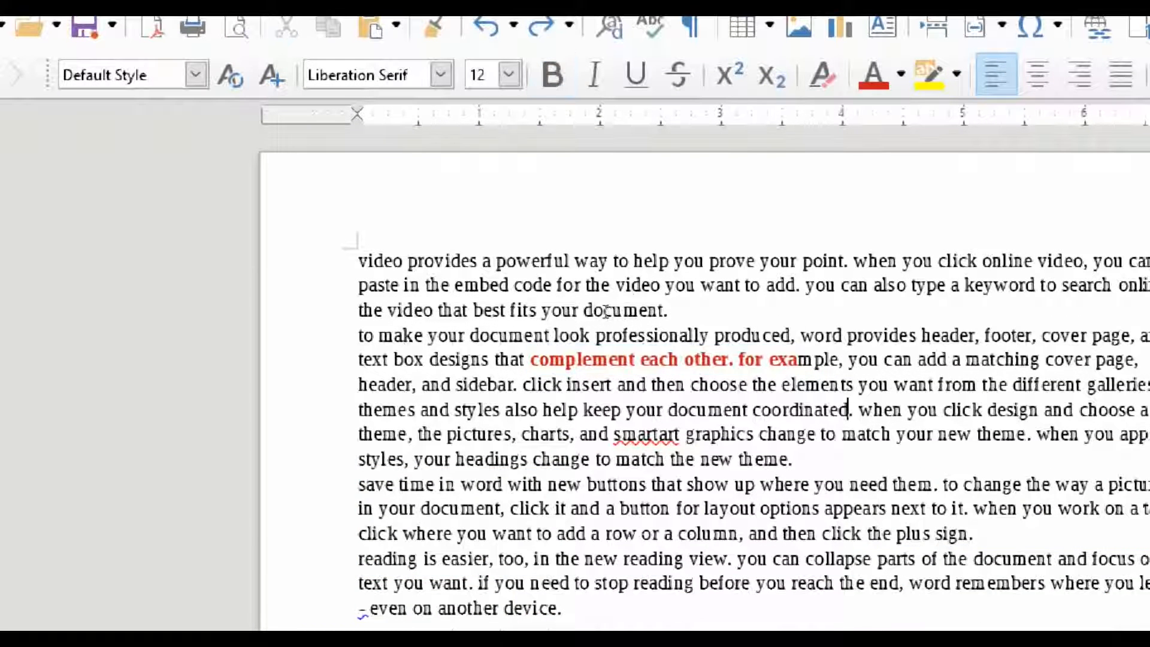
key("ctrl+z")
left_click(497, 319)
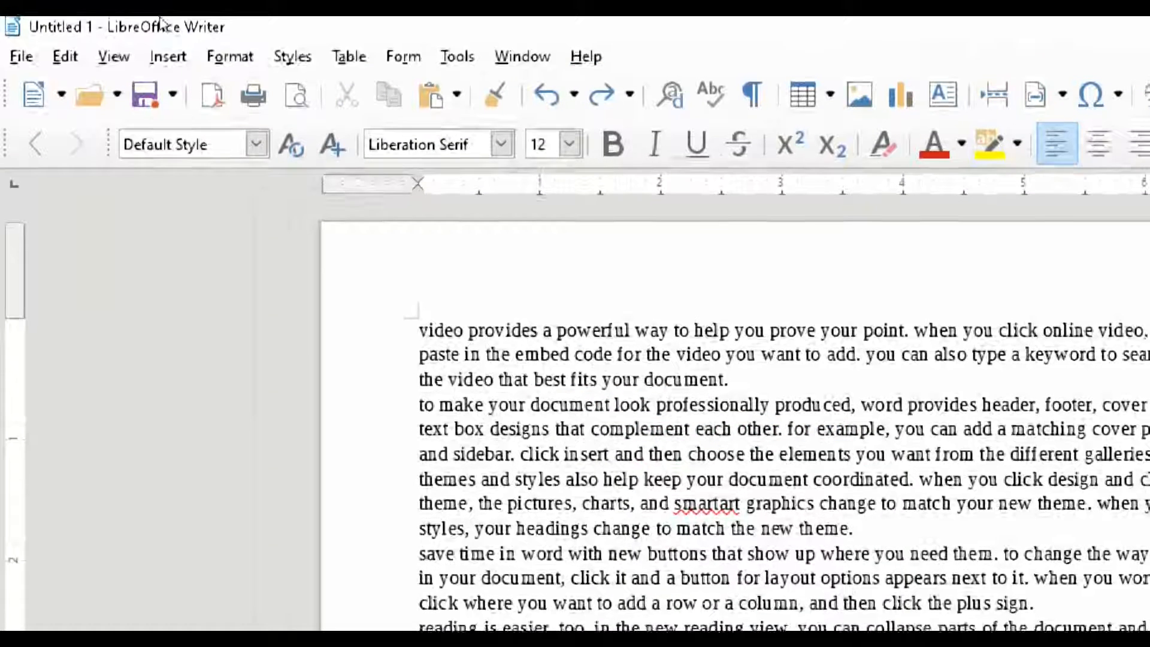
Make the text from "ement each other" through "smartart graph" bold and italic, and clear its direct formatting.
left_click(230, 57)
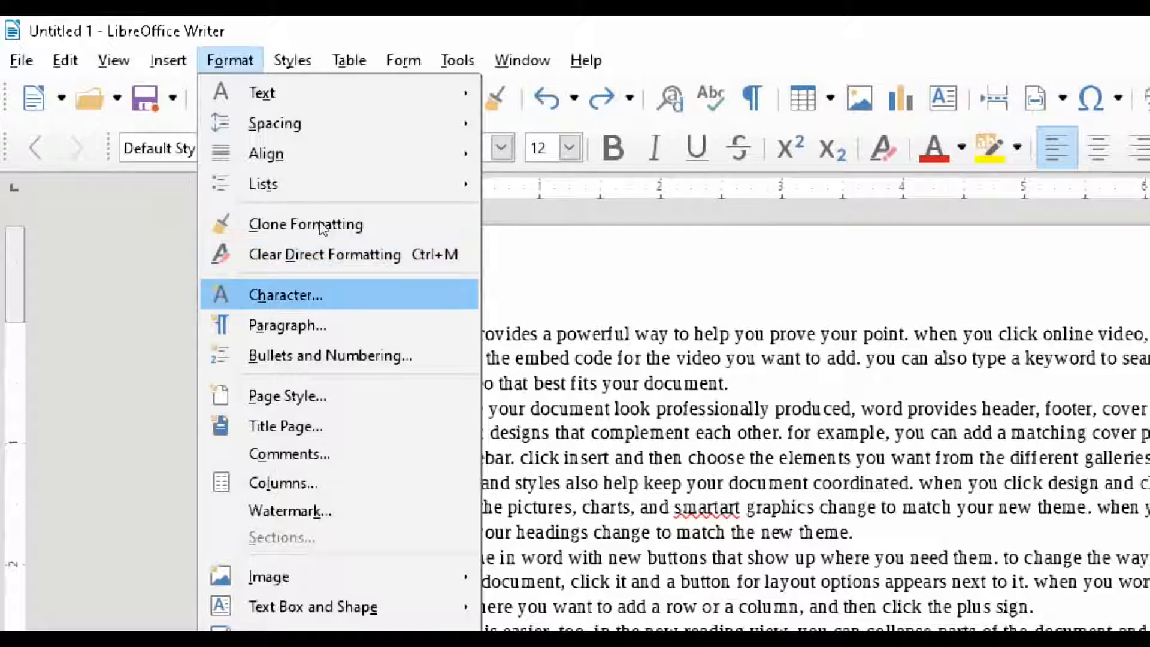
left_click(594, 374)
left_click_drag(639, 433, 791, 508)
left_click(612, 147)
left_click(655, 147)
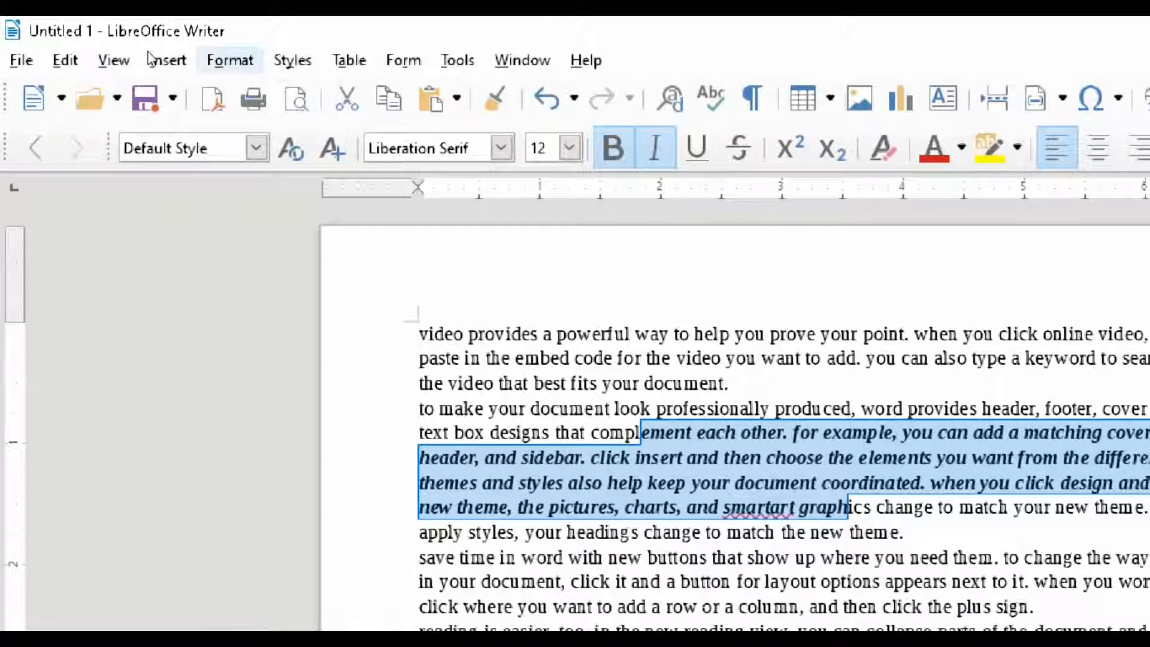
left_click(230, 59)
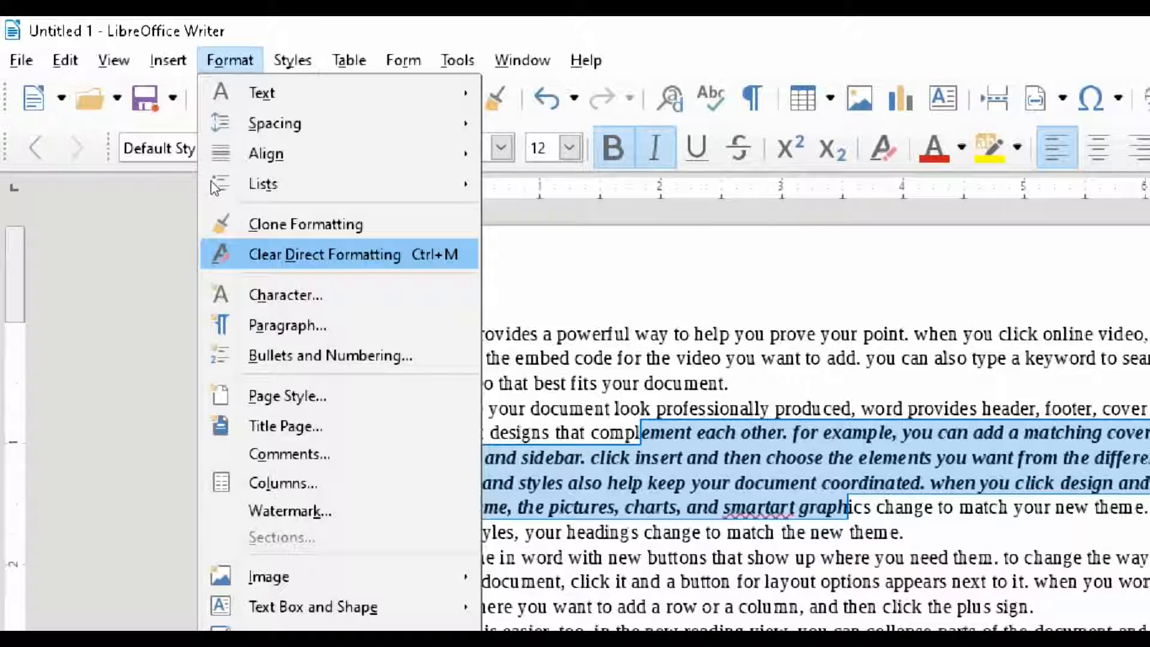
key("Return")
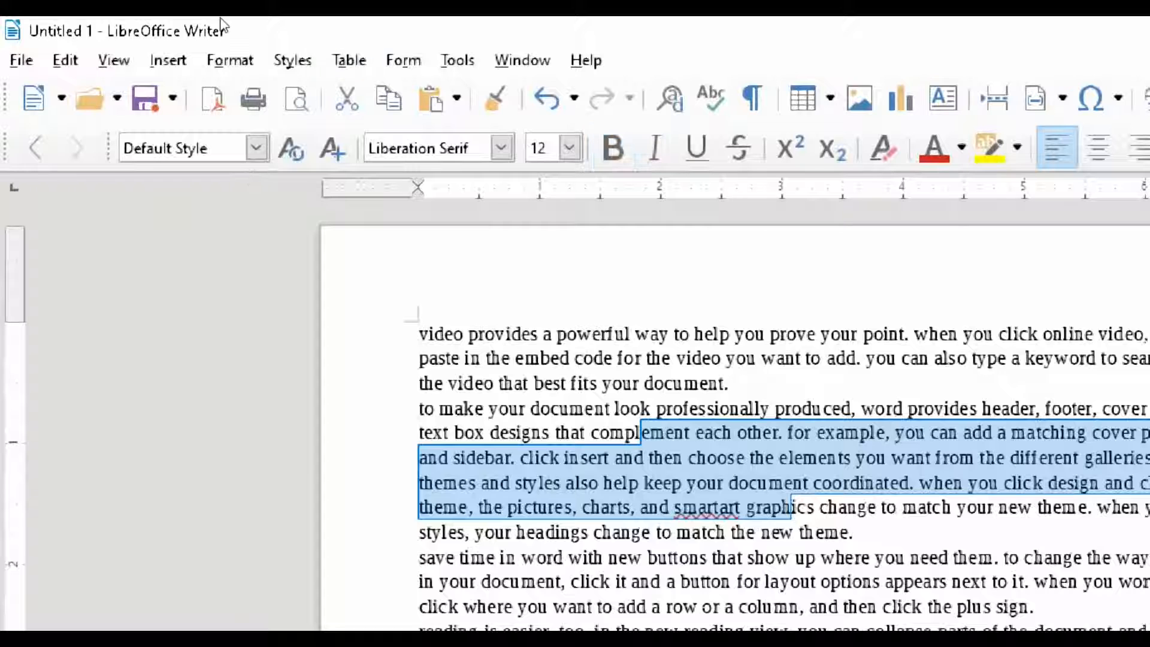
View the Character font settings for the selected passage and close them without applying changes.
left_click(226, 60)
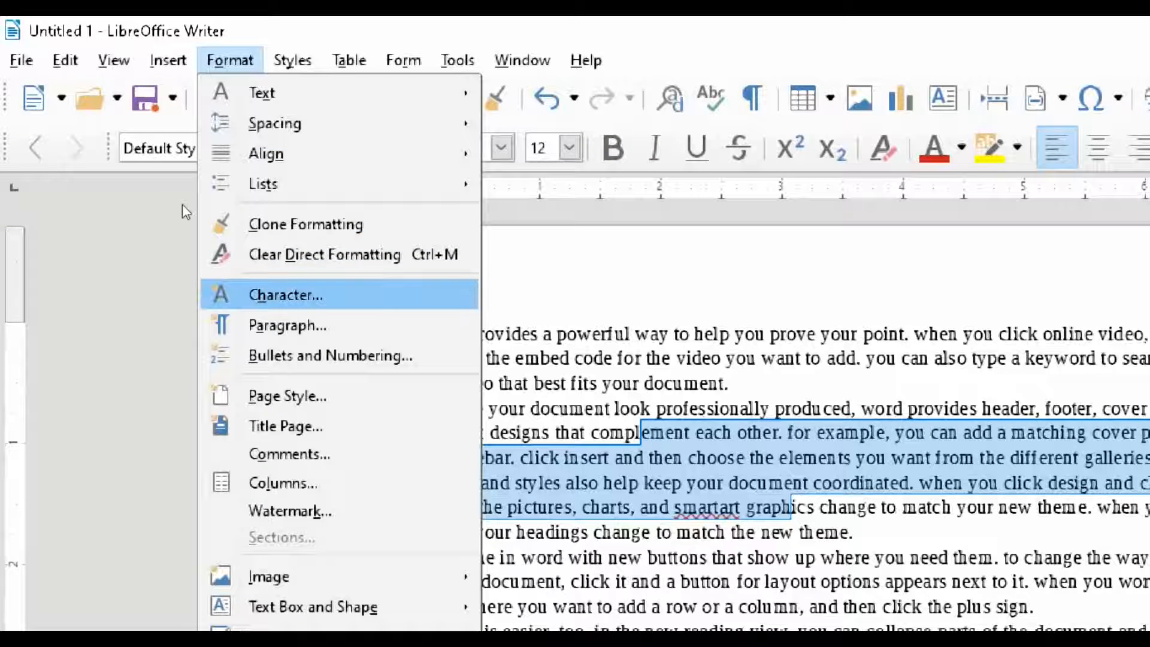
key("Return")
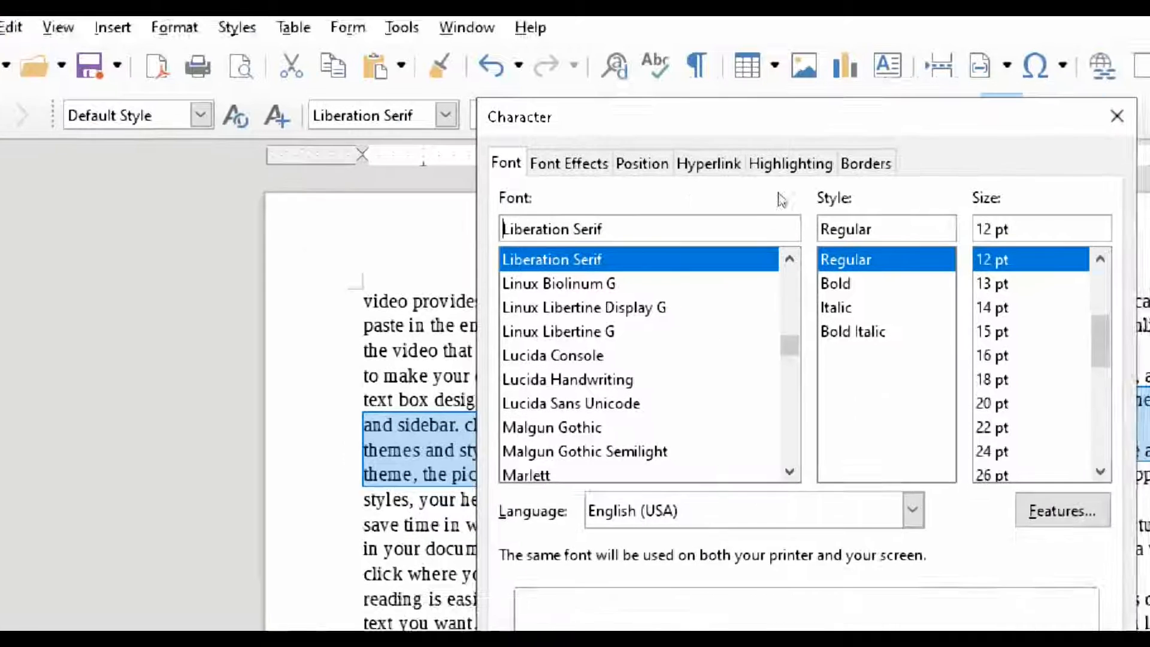
key("Escape")
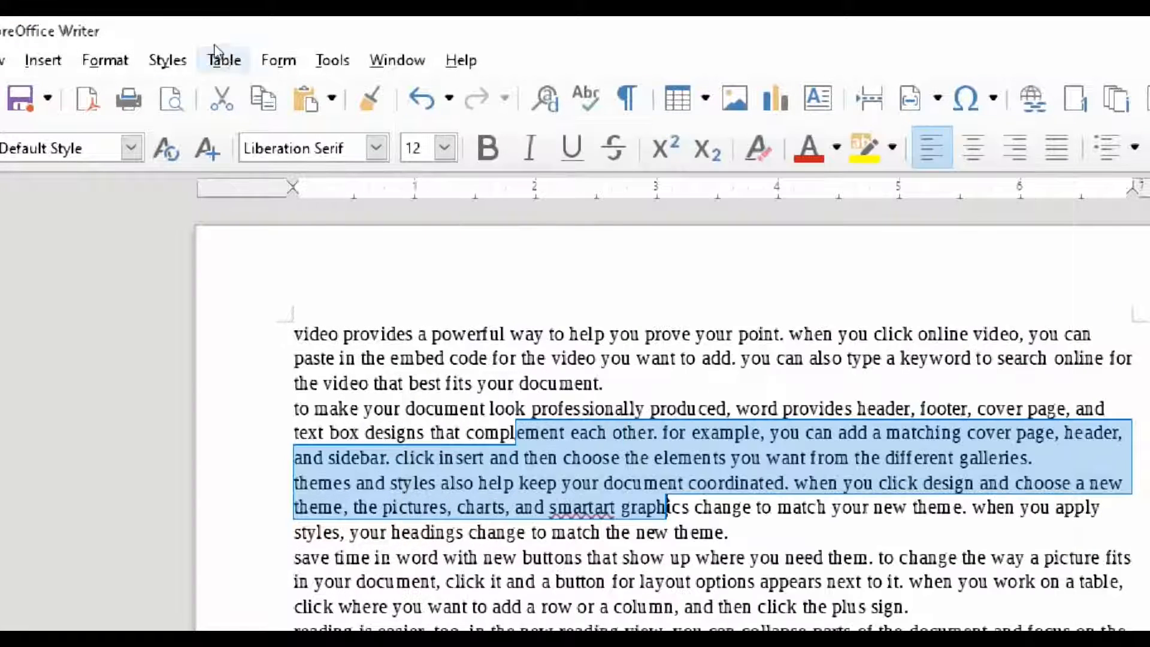
Start adding a page watermark with the text "ghhgh".
left_click(136, 59)
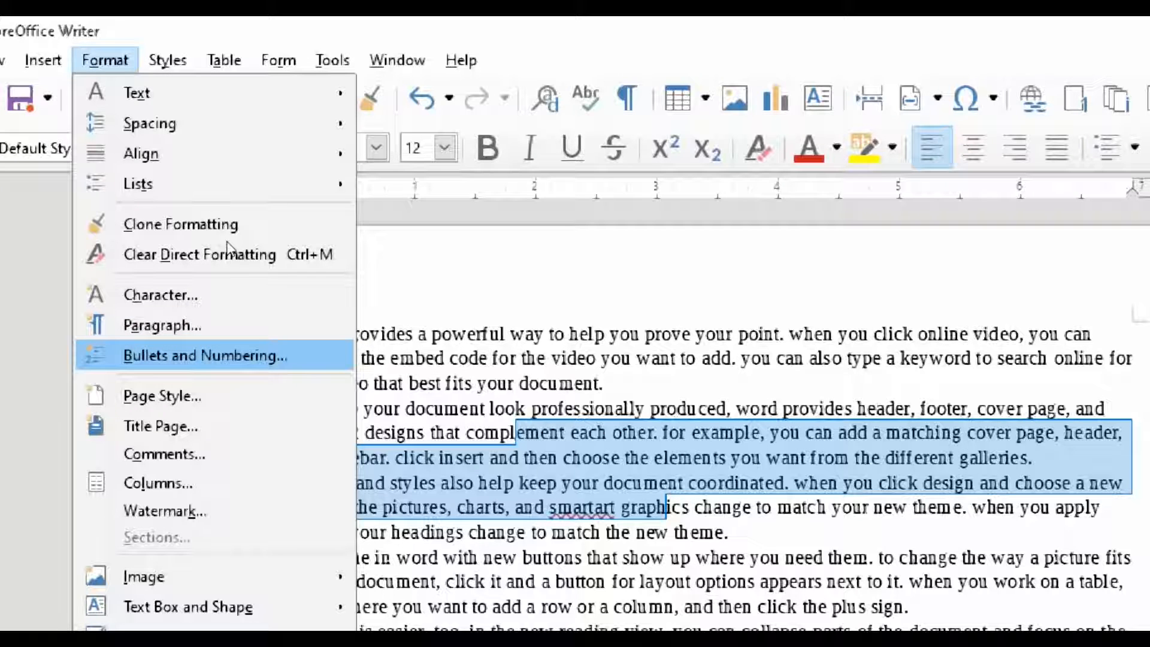
key("Down")
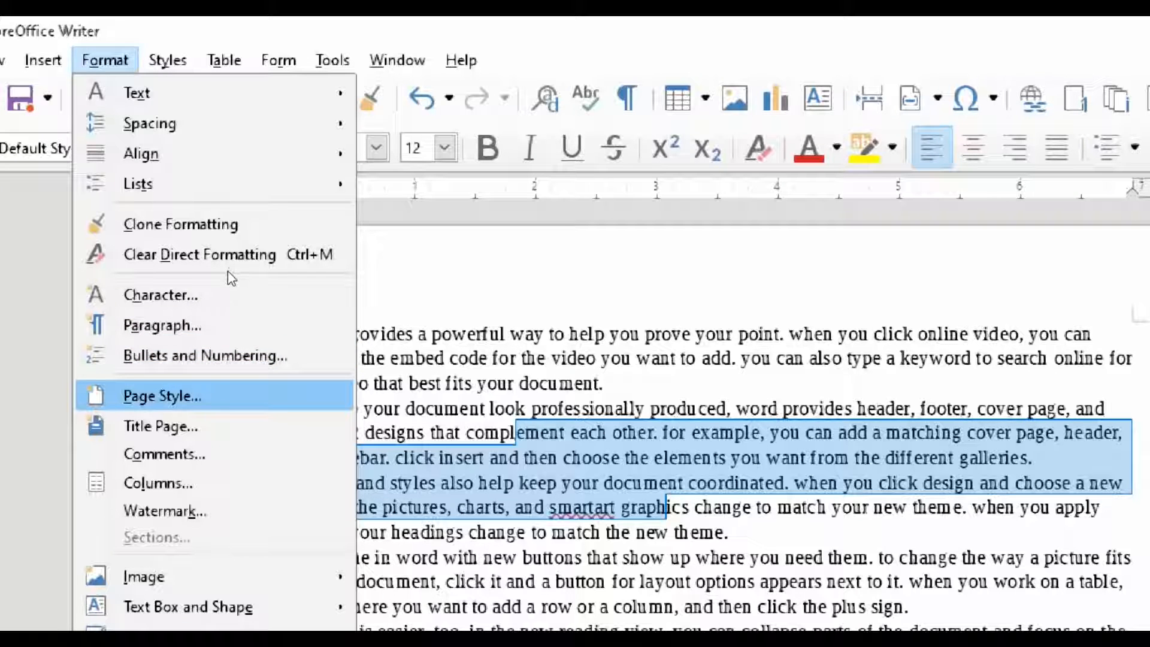
key("Down")
key("Down")
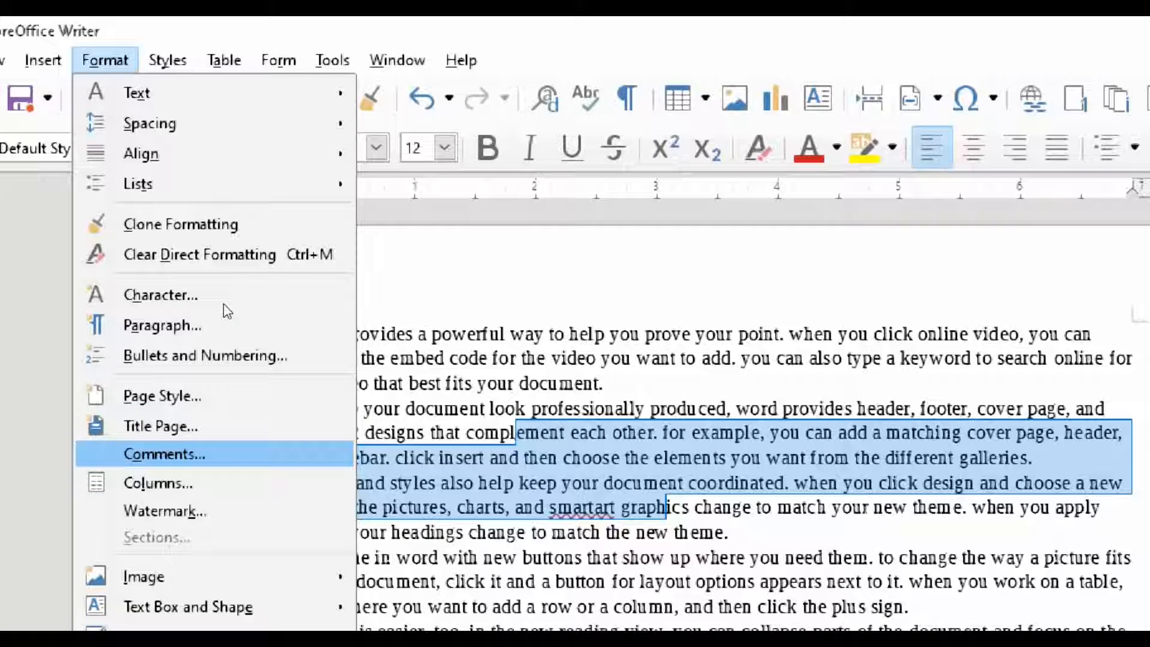
key("Down")
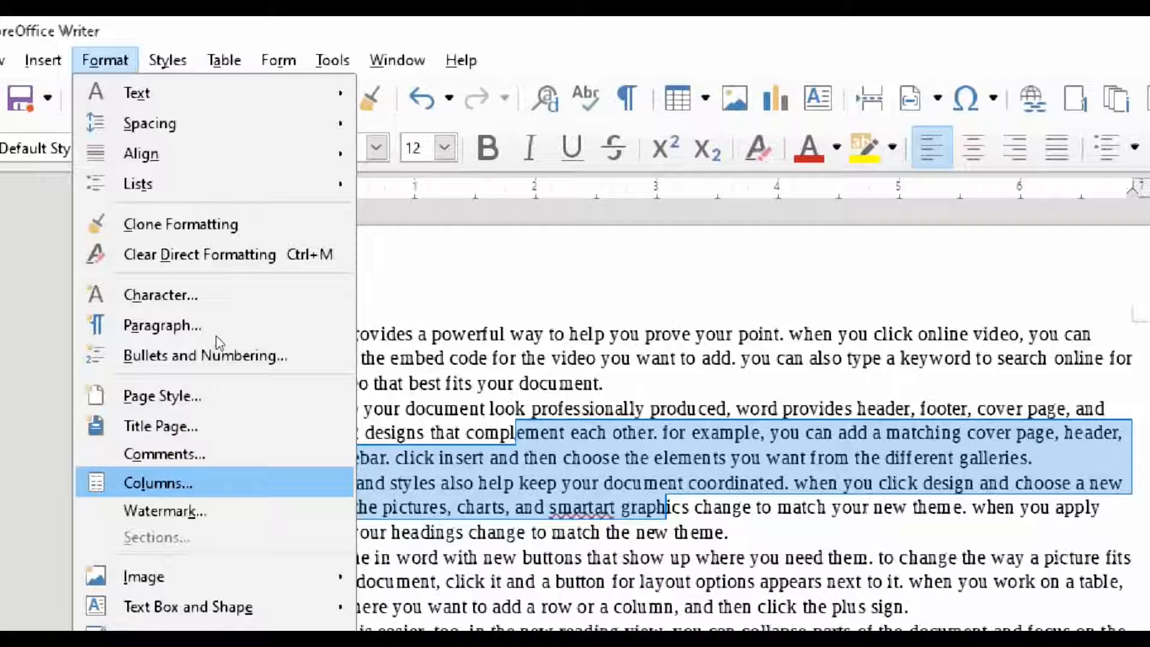
key("Down")
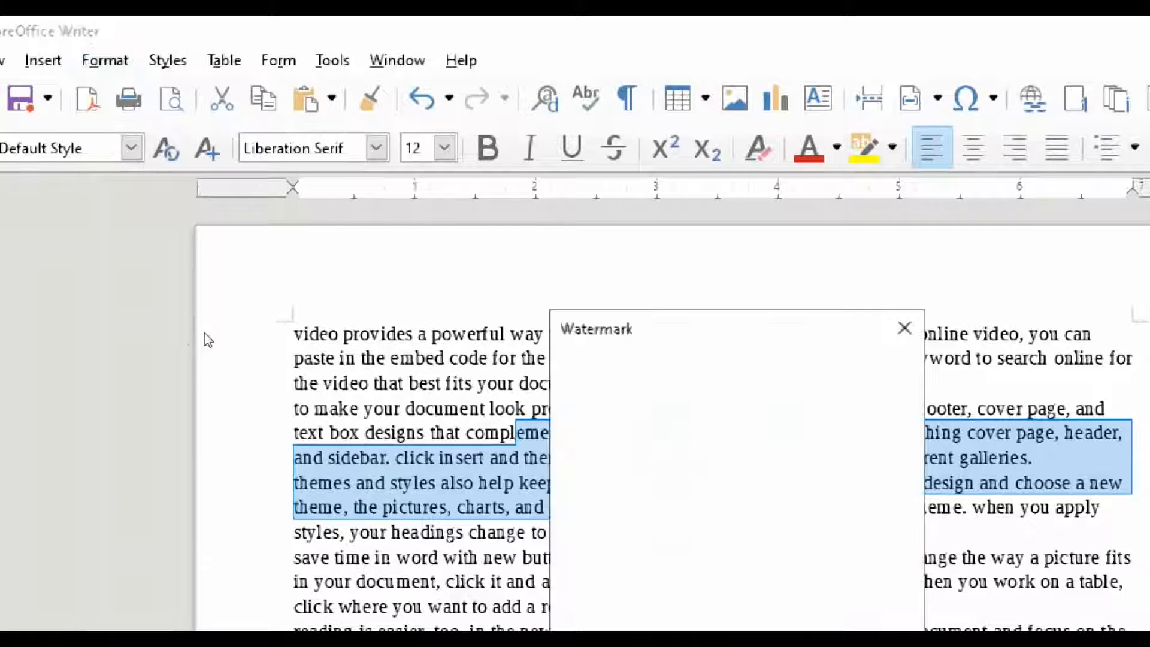
key("Return")
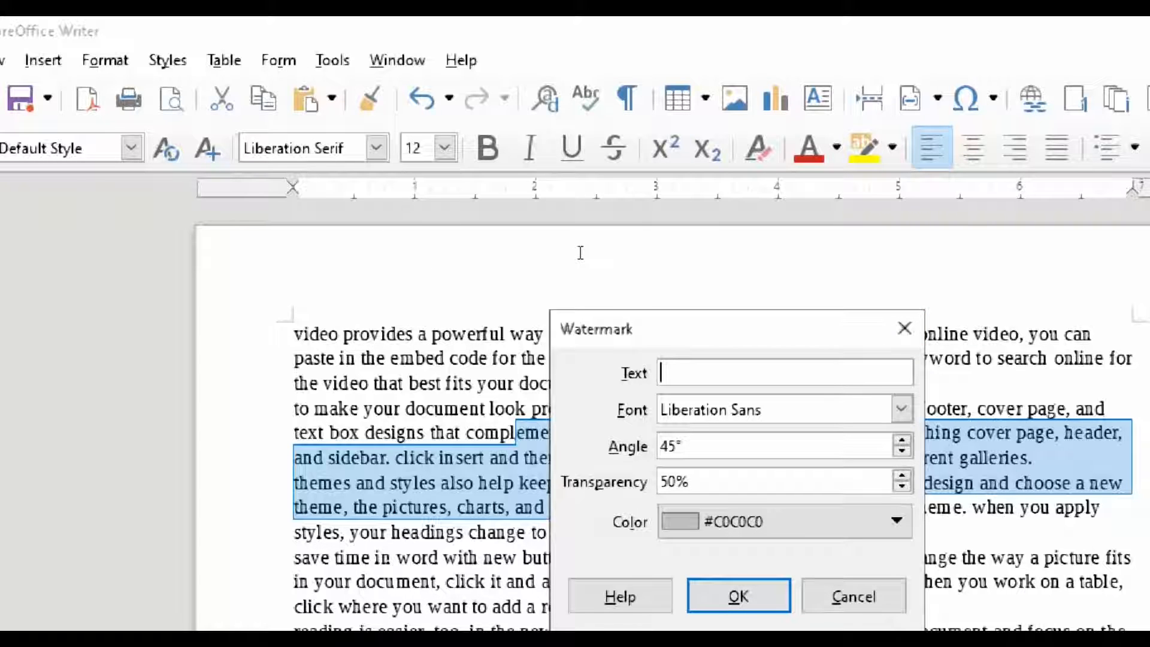
type("ghhgh")
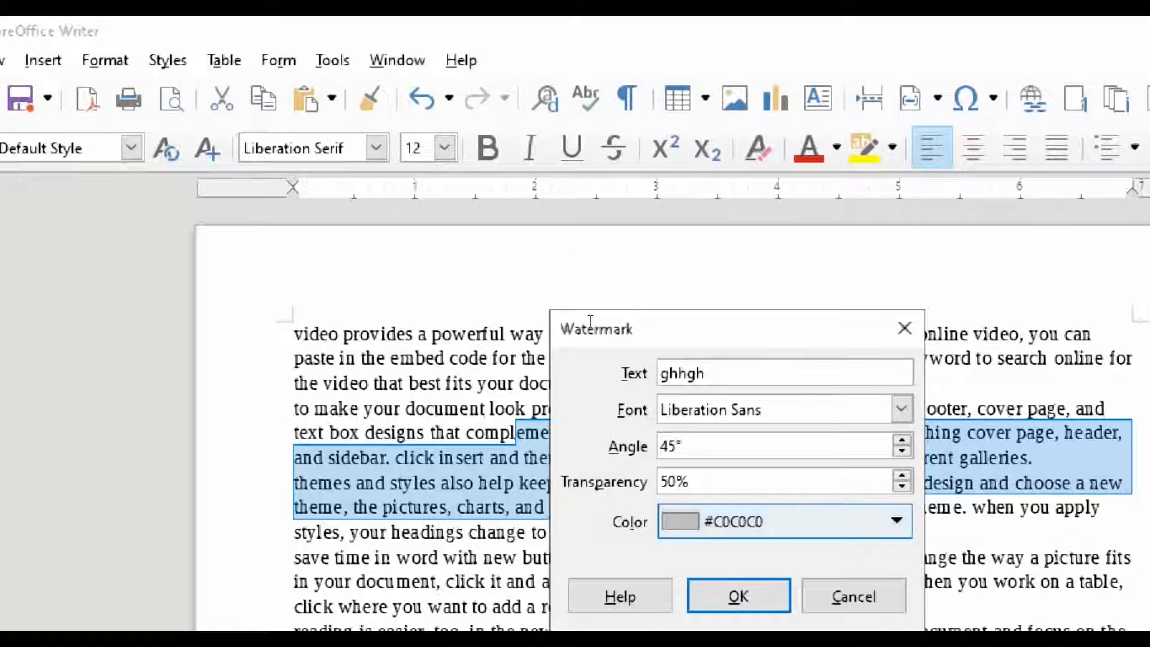
Set the watermark's font to Linux Libertine Display G and its colour to Red, and apply it to the page.
left_click(901, 410)
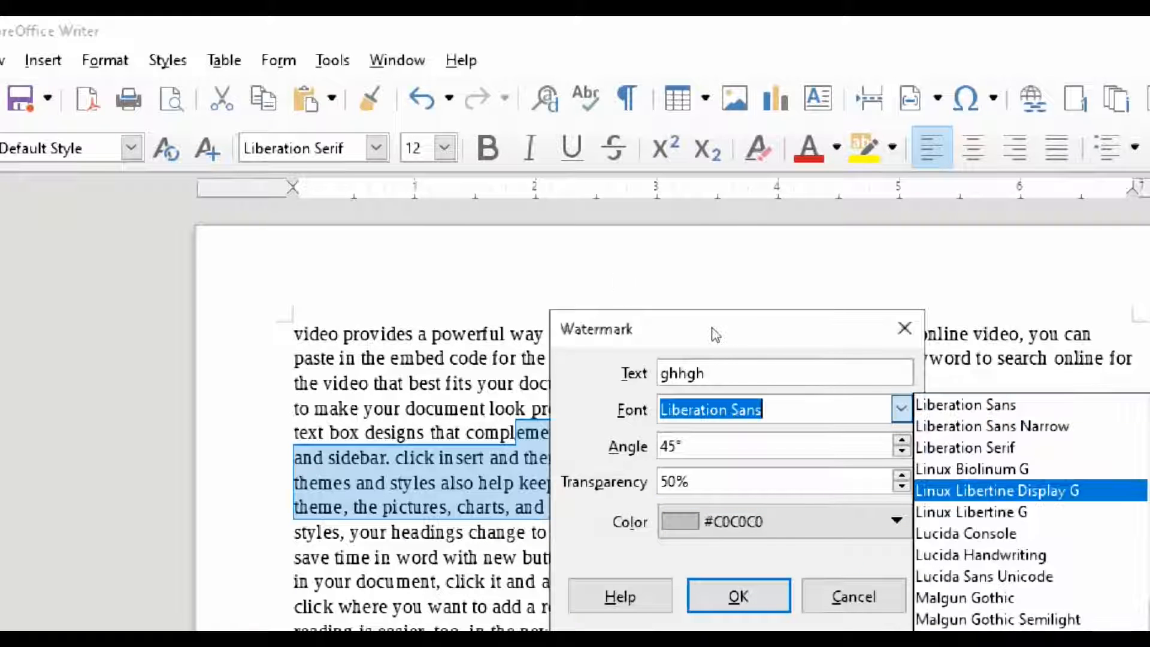
left_click(964, 491)
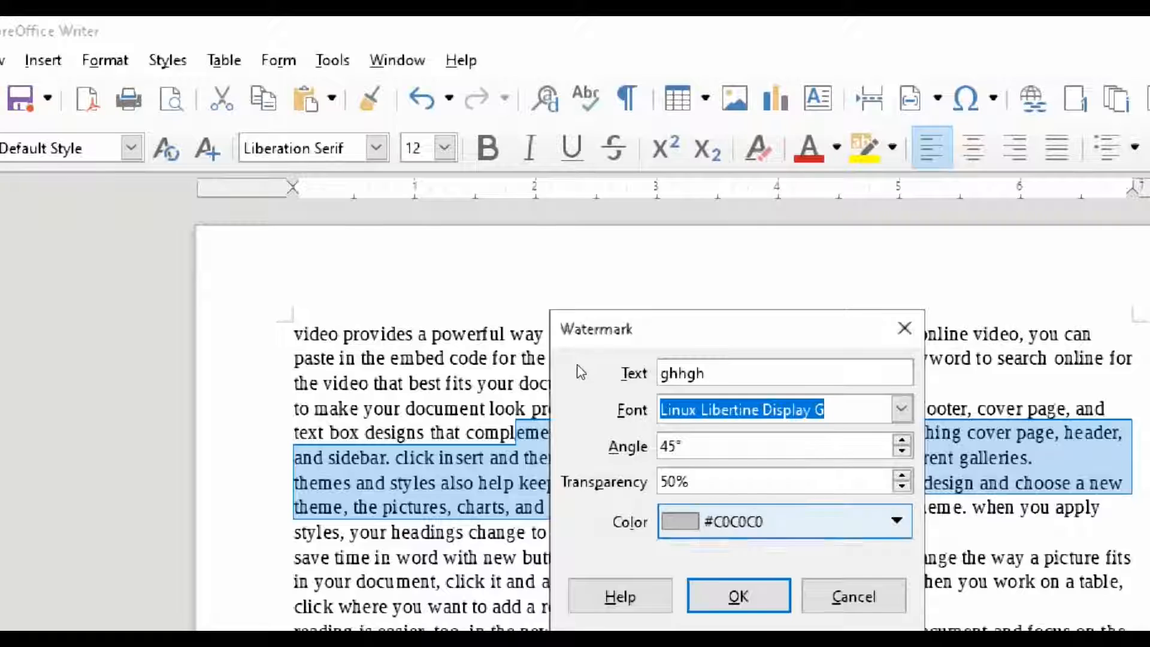
left_click(733, 521)
left_click(751, 602)
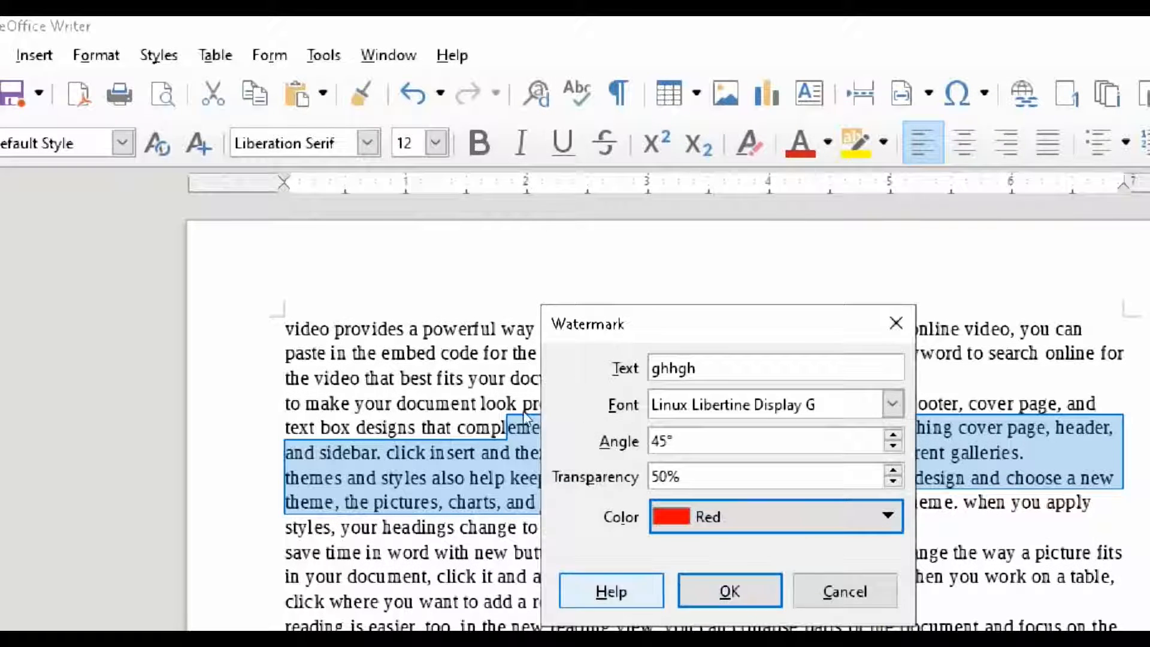
key("Return")
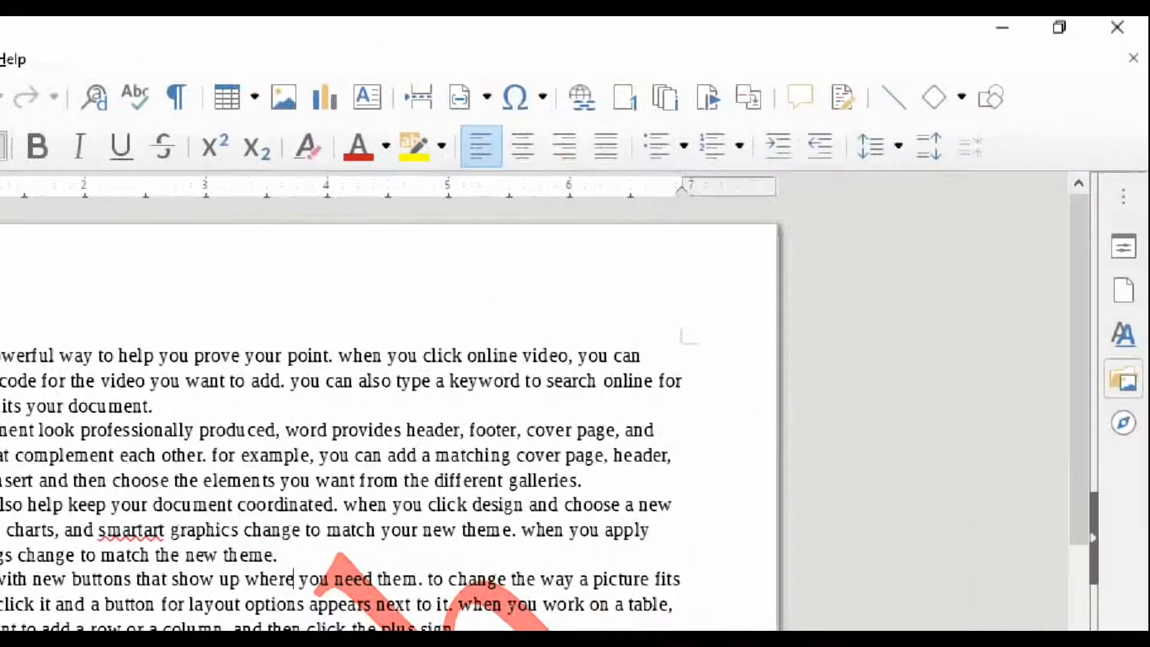
mouse_move(1079, 206)
left_mouse_down()
mouse_move(1080, 449)
mouse_move(1080, 210)
left_mouse_up()
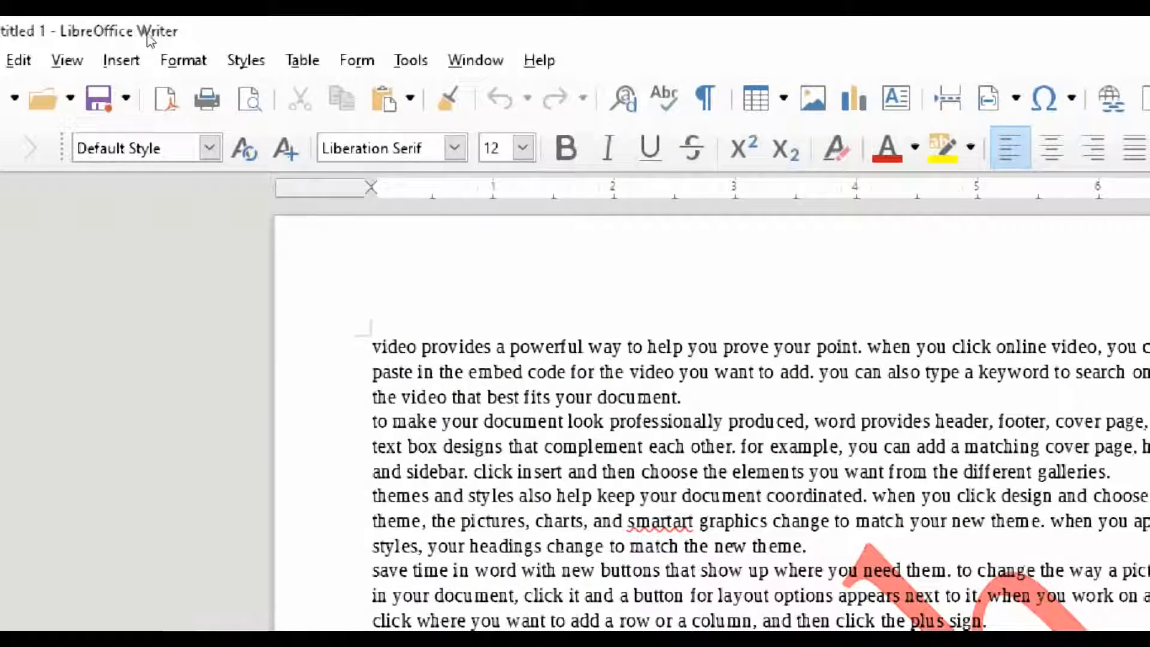
Remove the "ghhgh" watermark from the page by clearing its text.
left_click(182, 56)
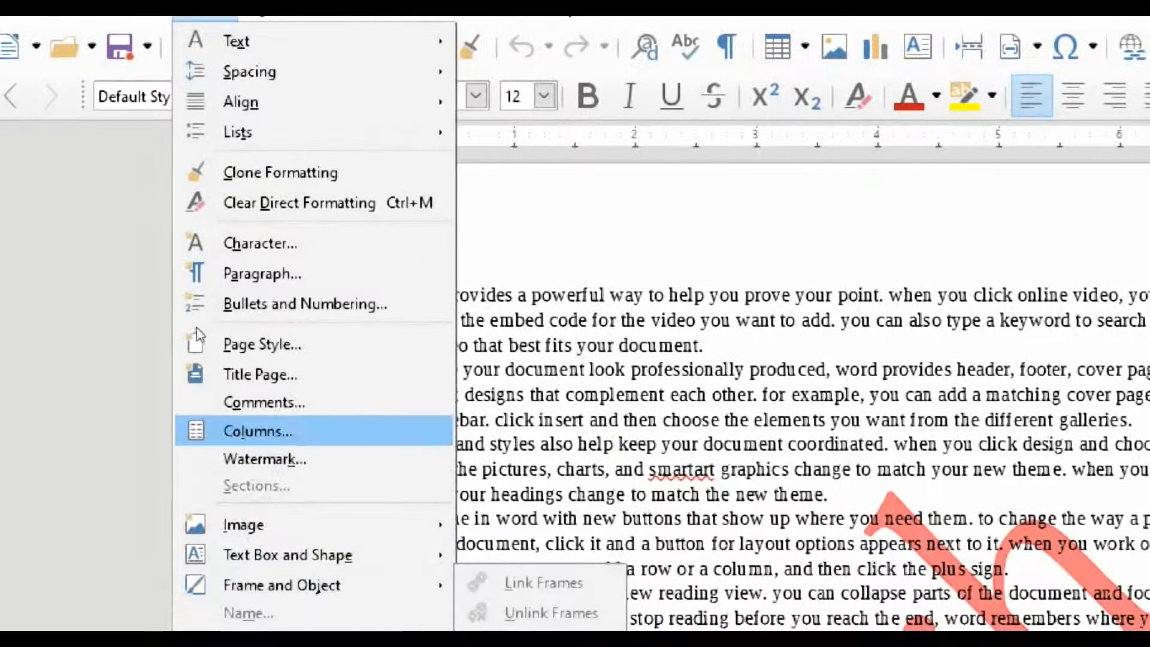
left_click(236, 483)
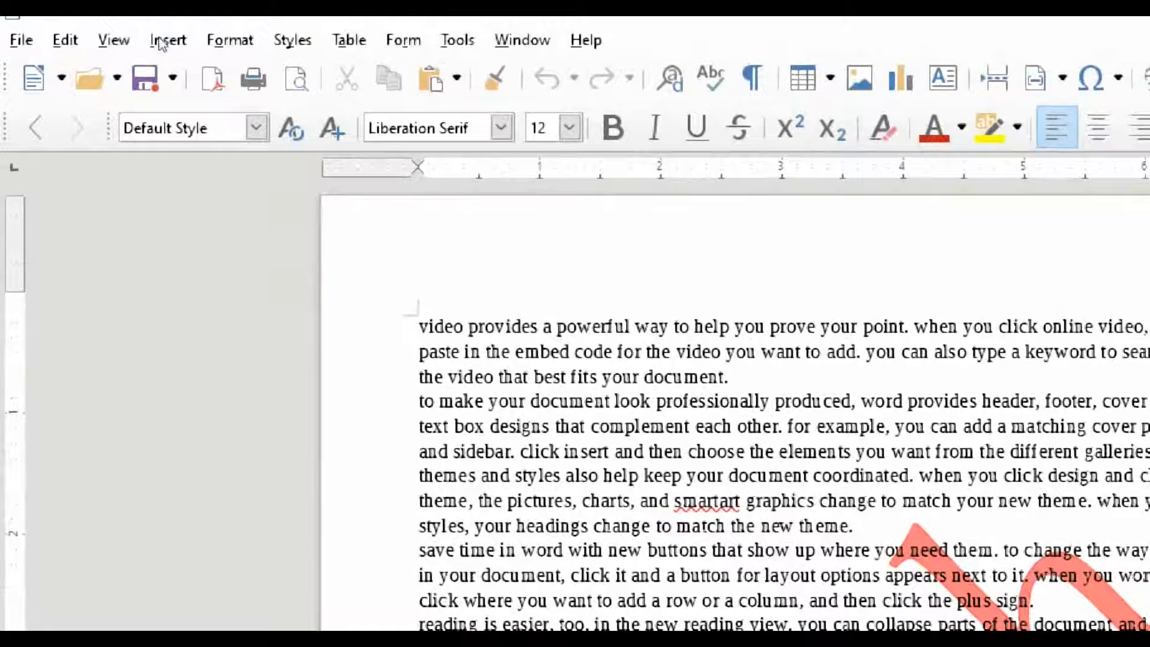
left_click(230, 39)
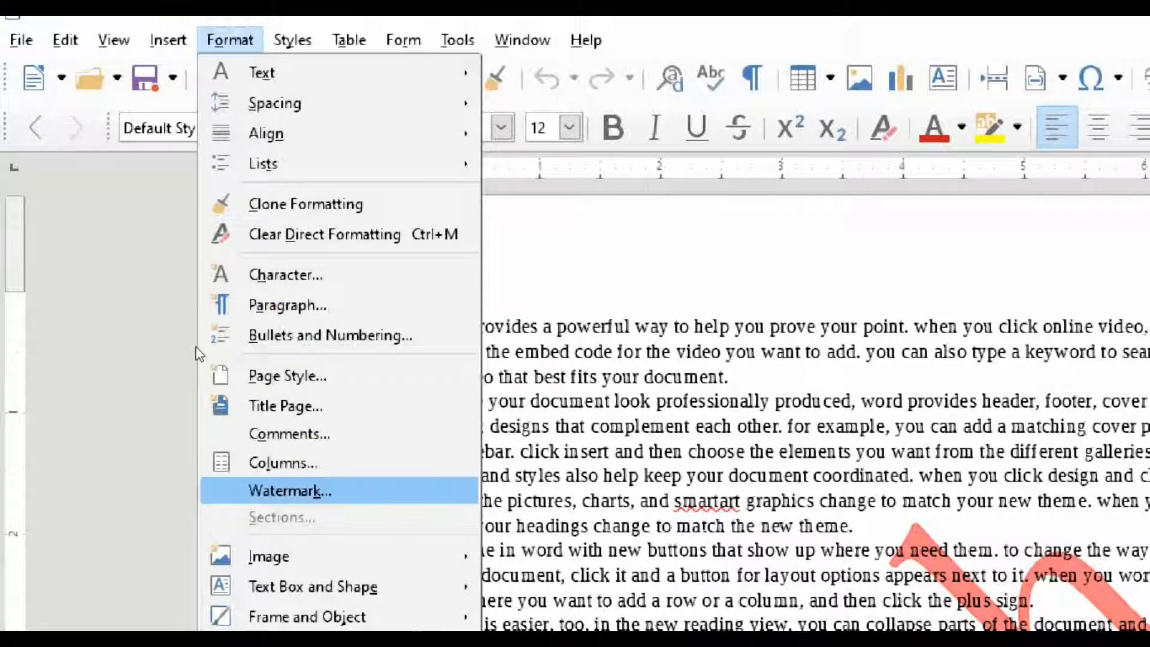
left_click(281, 488)
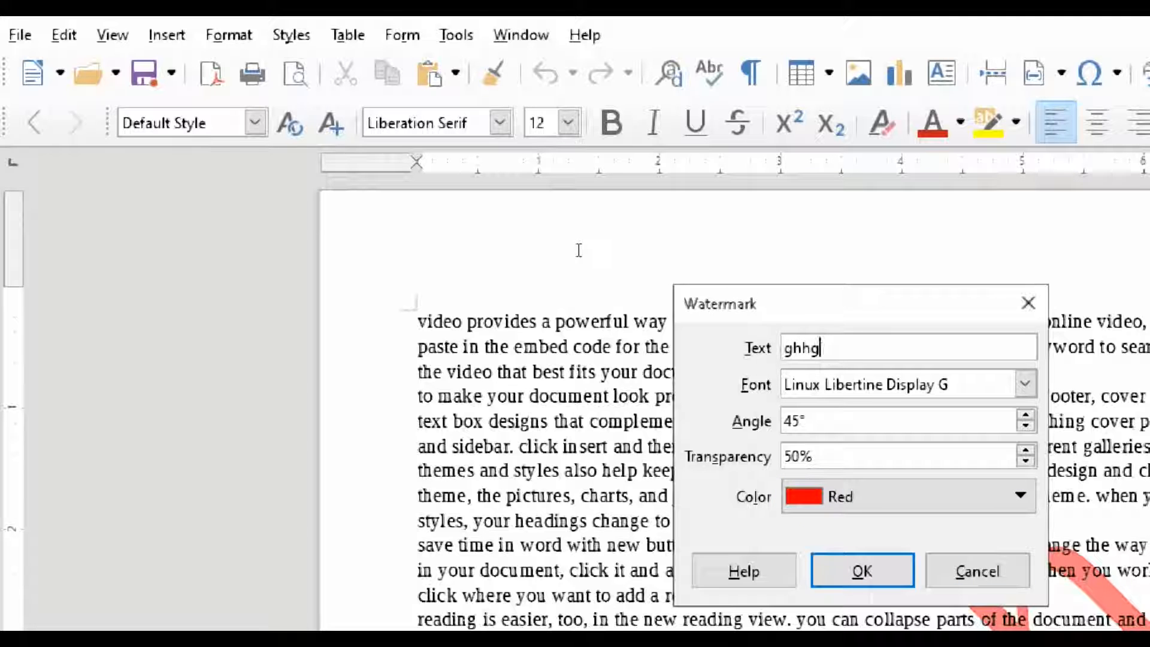
key("Return")
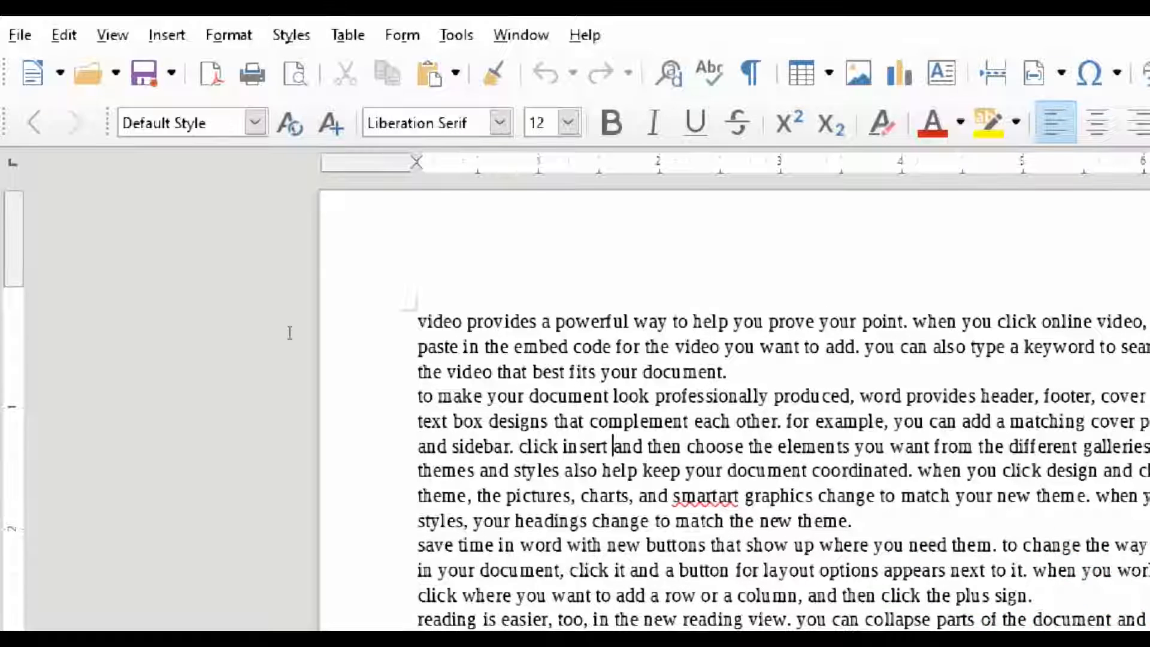
left_click(166, 60)
left_click(165, 60)
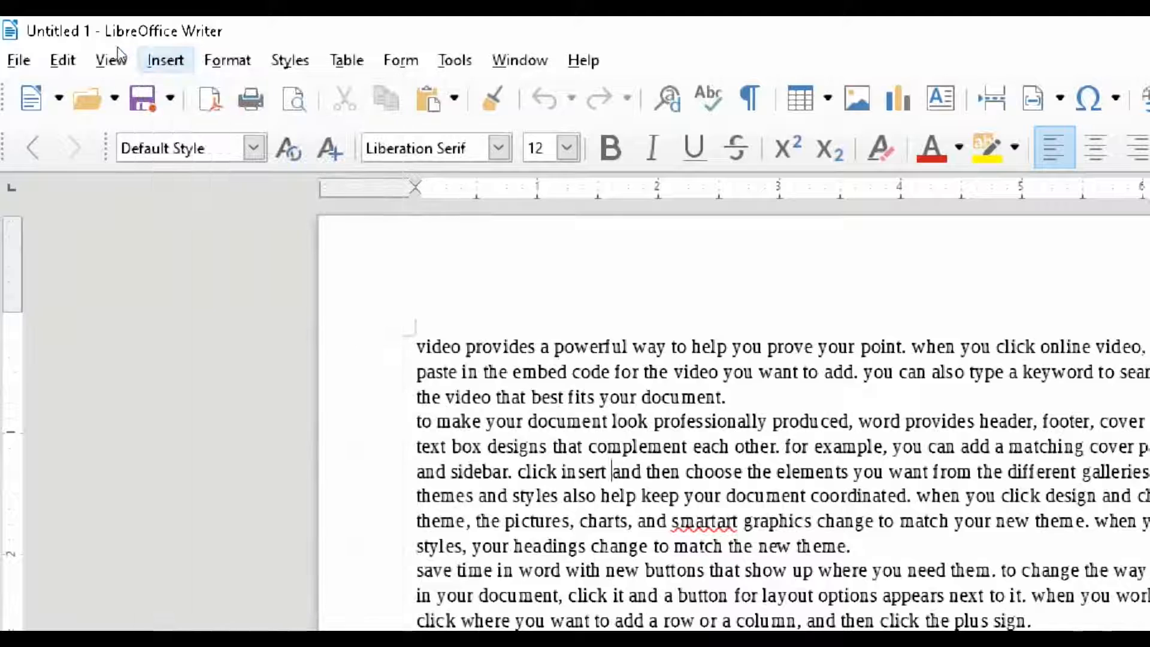
left_click(228, 60)
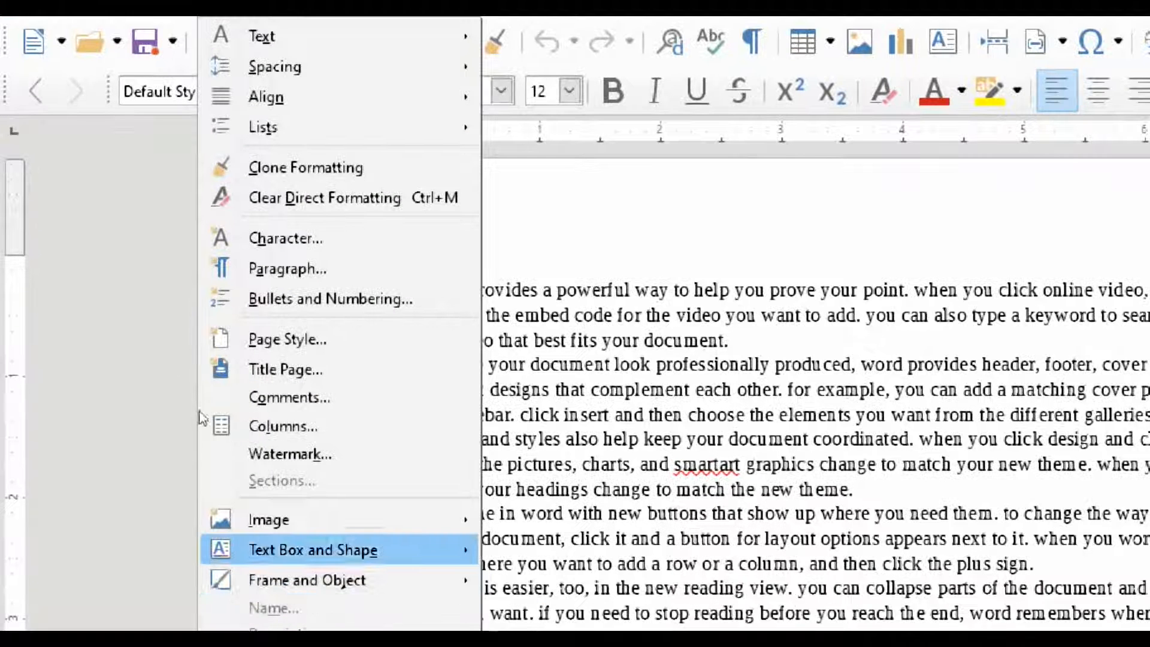
mouse_move(267, 576)
mouse_move(282, 549)
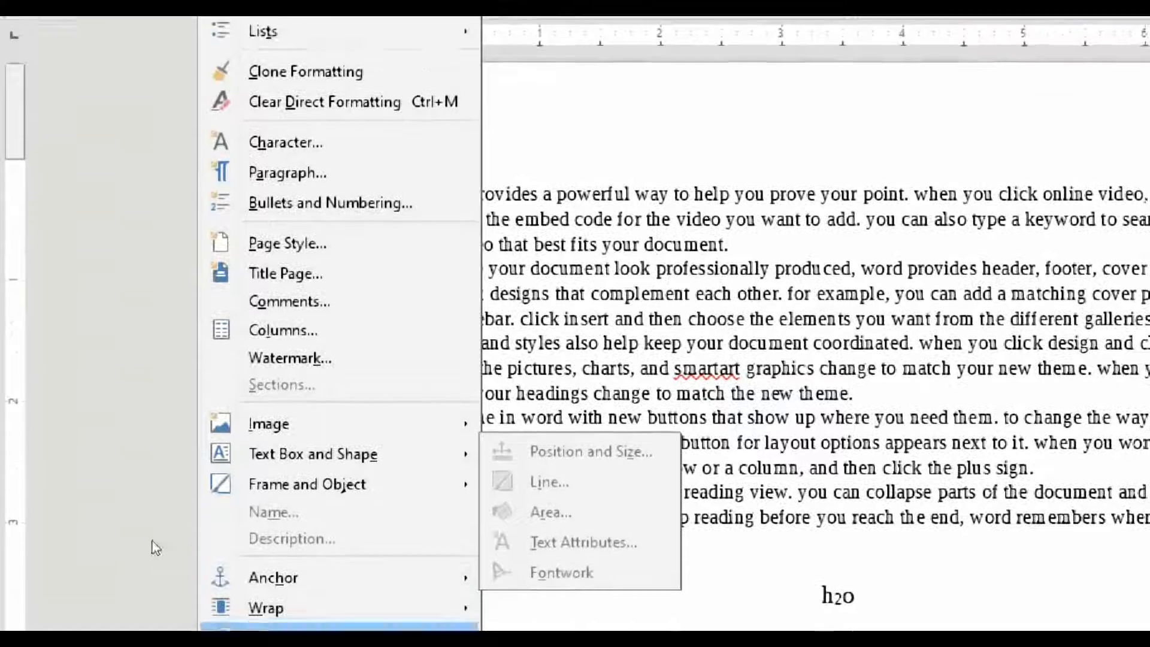
key("Escape")
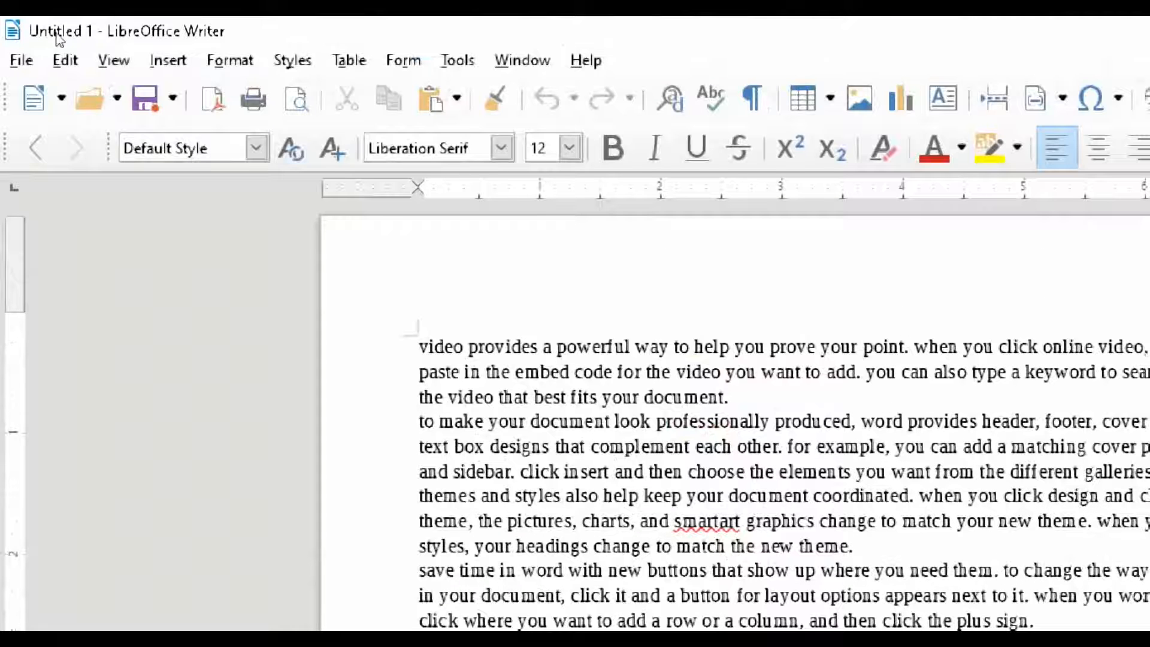
Draw a trapezoid about 1.2 inches wide and 2 inches tall over the first paragraphs of the document.
left_click(167, 60)
mouse_move(282, 292)
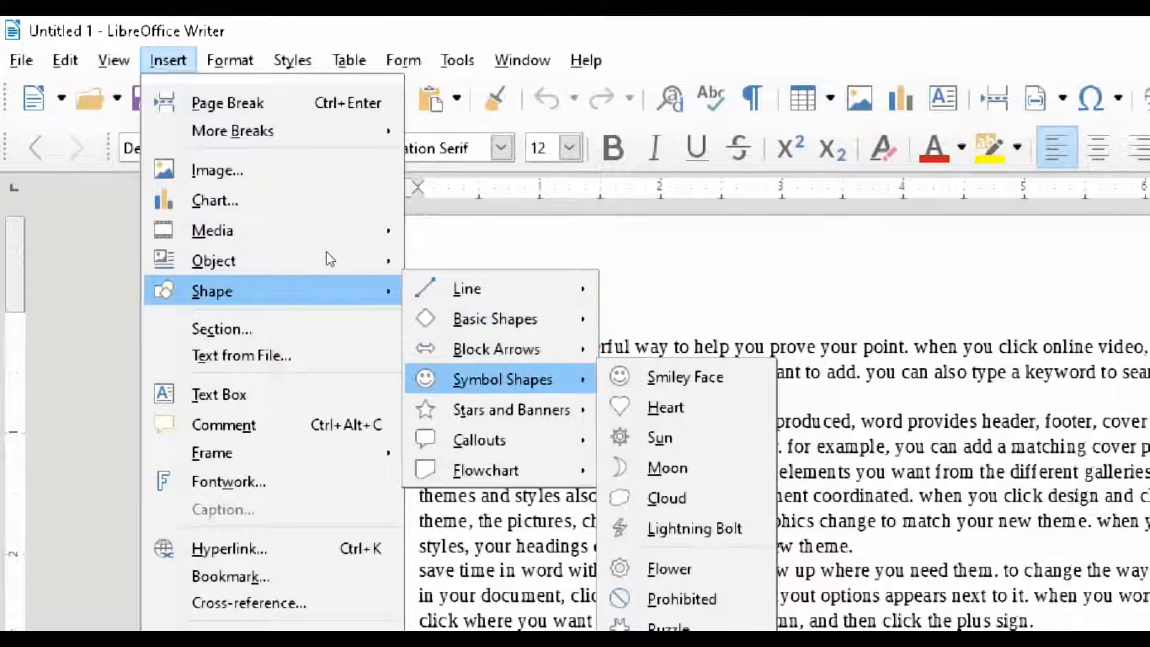
mouse_move(496, 318)
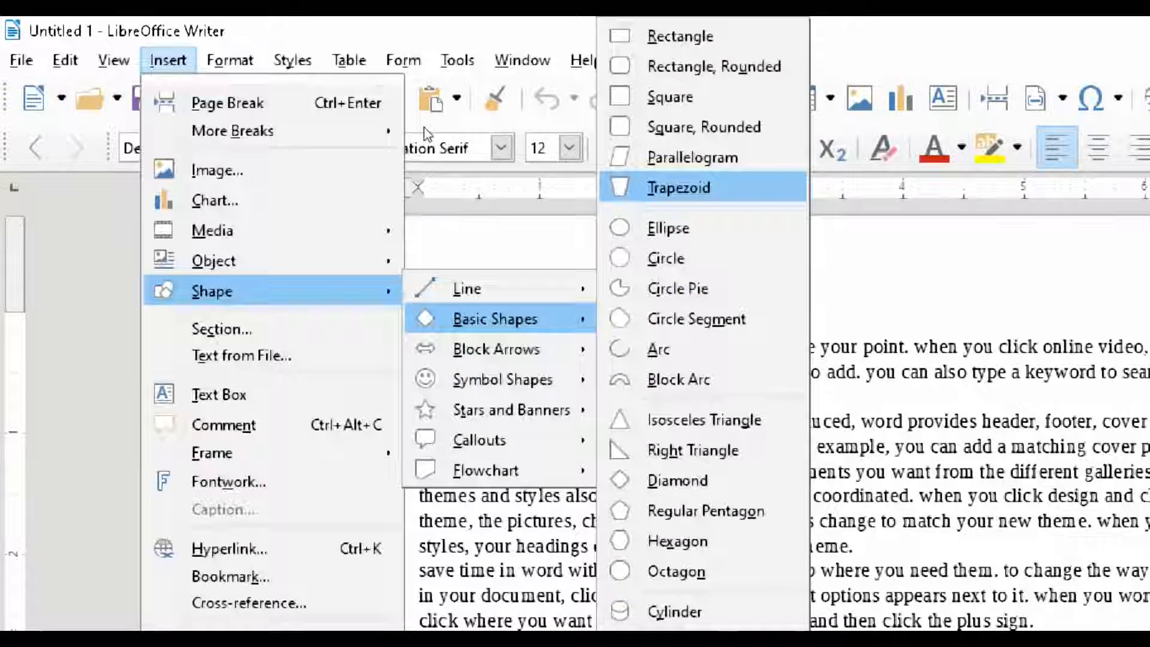
left_click(678, 187)
left_click_drag(677, 383, 796, 575)
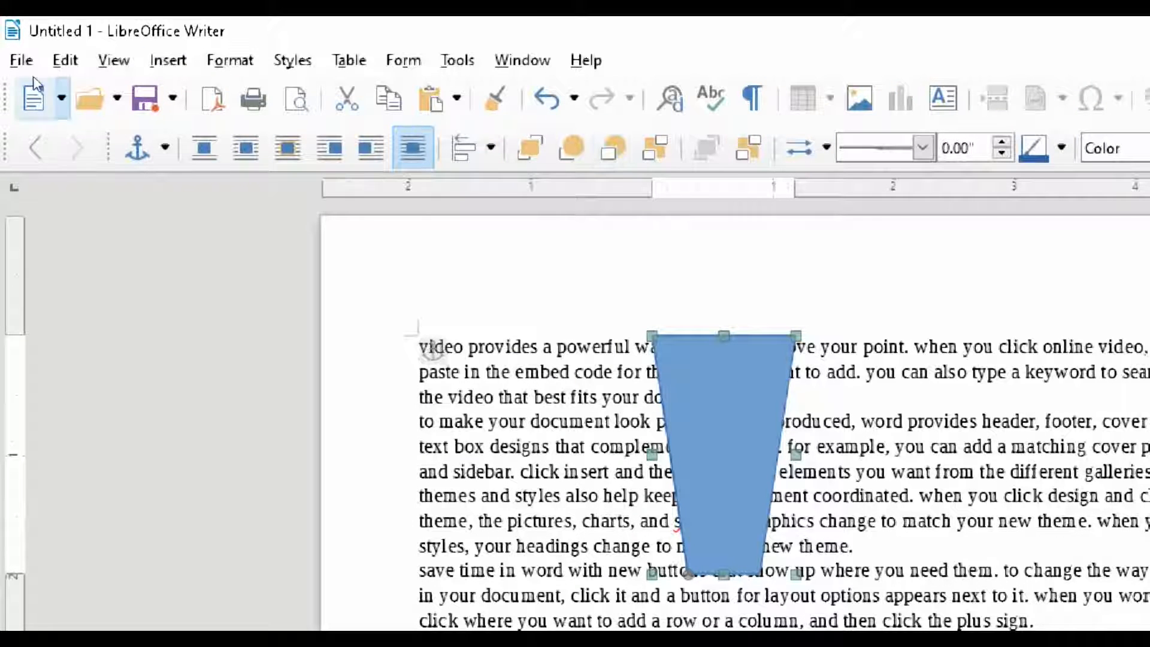
Draw a circle about 1.2 inches in diameter overlapping the left part of the trapezoid.
left_click(168, 60)
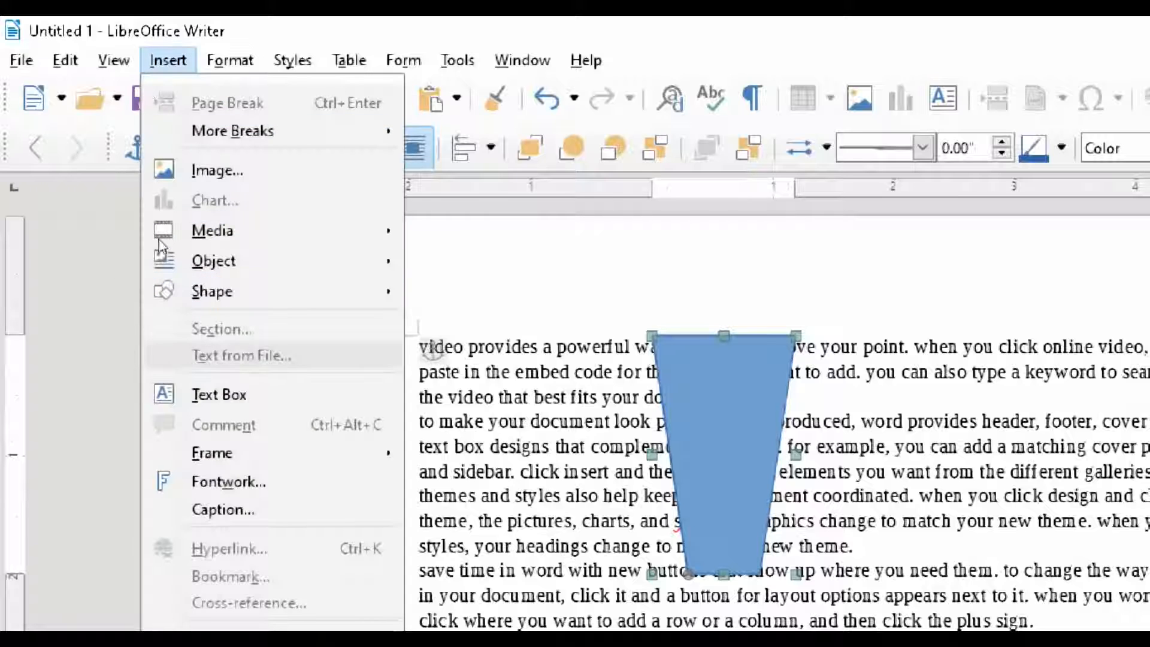
mouse_move(212, 291)
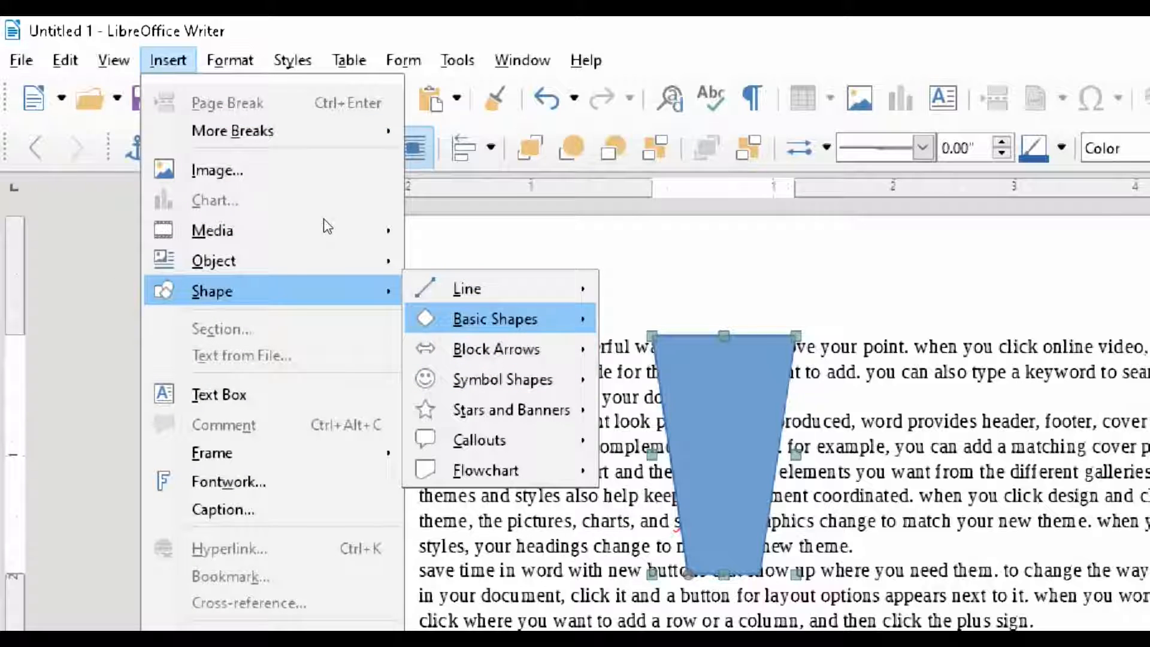
left_click(662, 226)
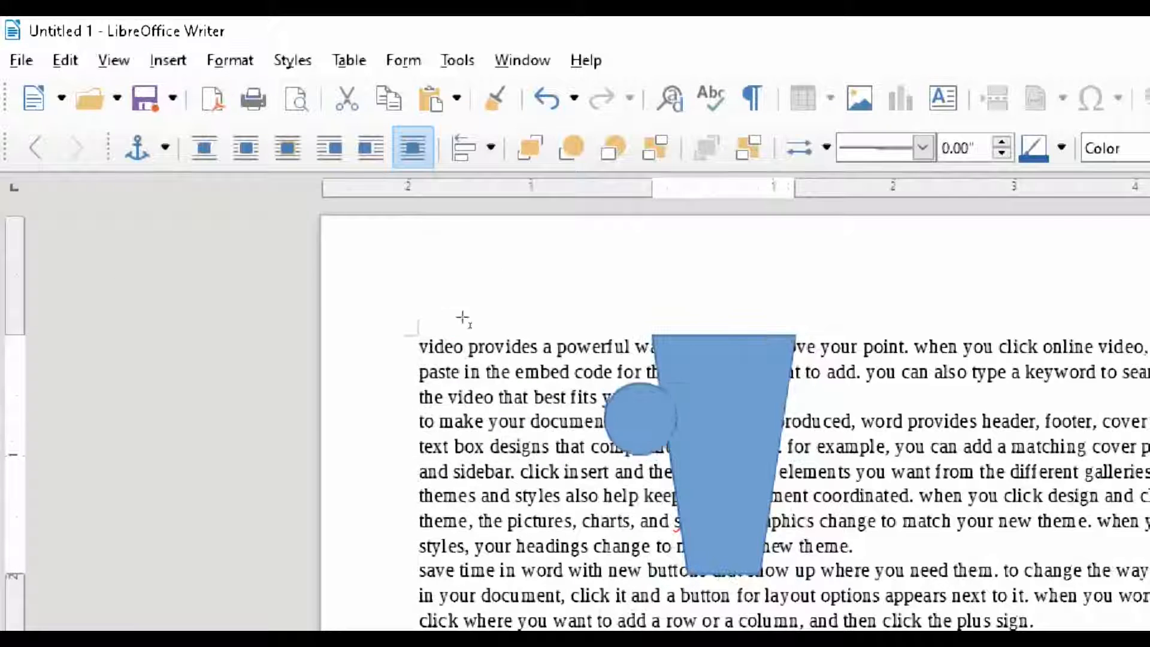
left_click_drag(677, 455, 747, 526)
Change both the line colour and the fill colour of the circle to orange-red.
left_click(1061, 147)
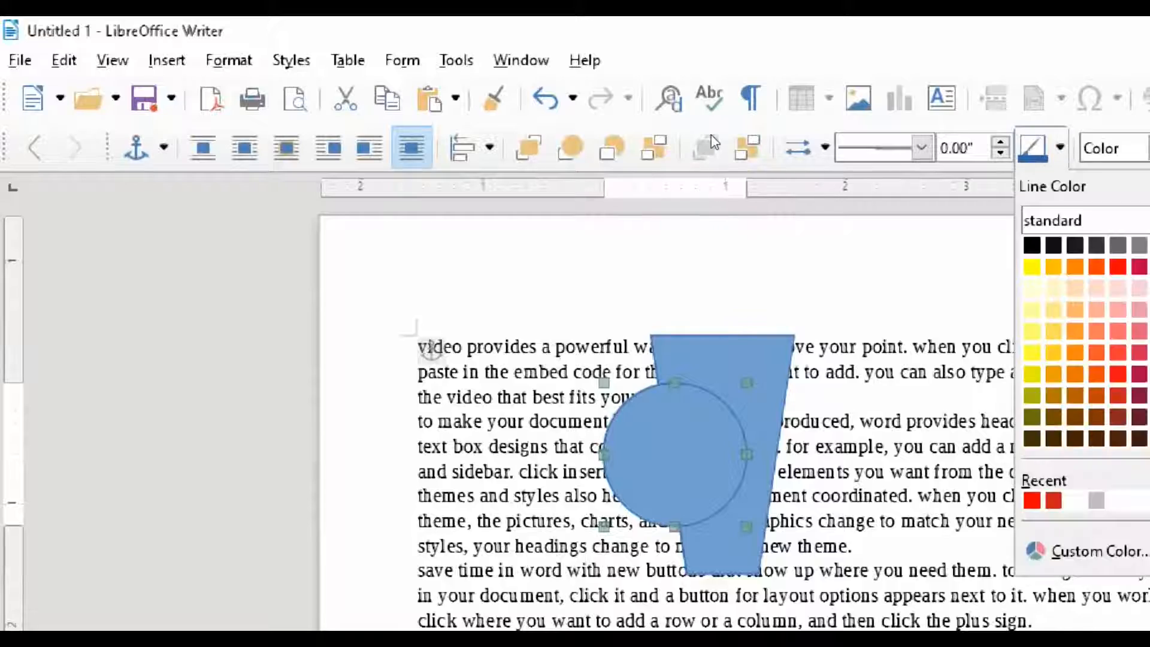
left_click(1097, 267)
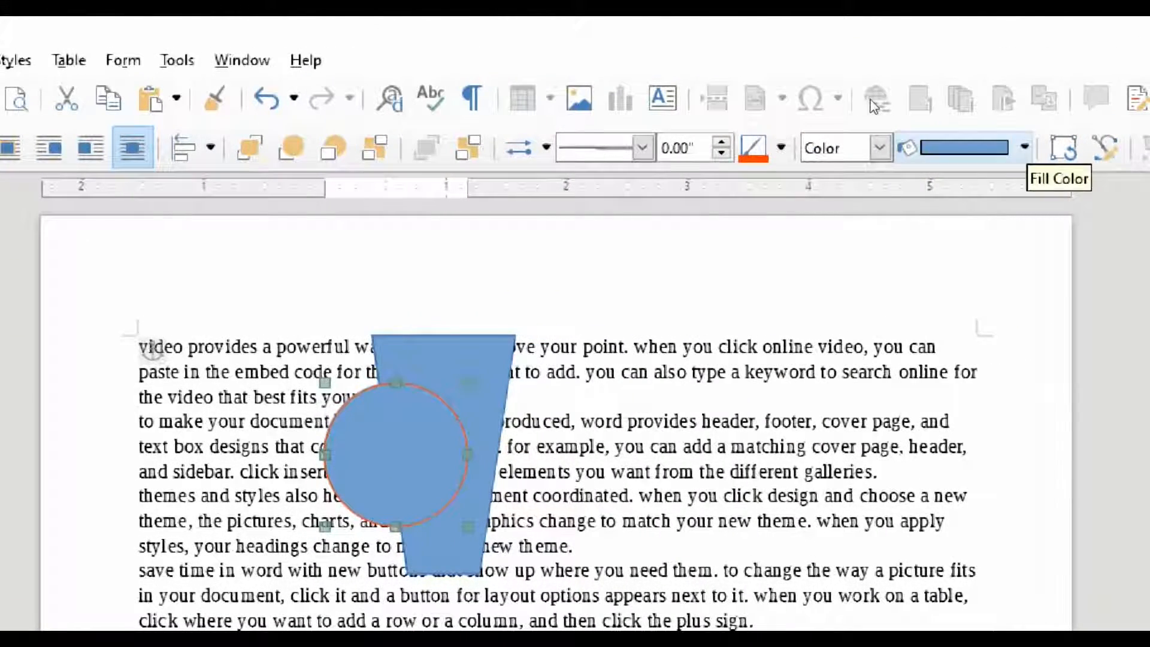
left_click(1024, 147)
left_click(976, 261)
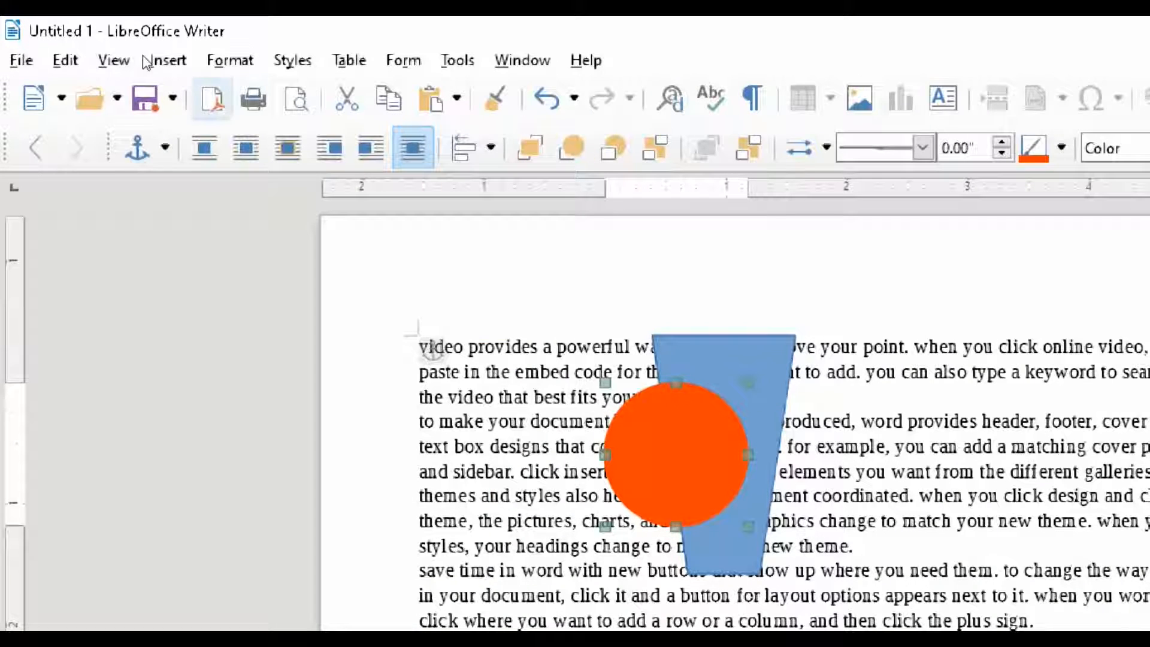
Arrange the orange-red circle so that it sits behind the trapezoid.
left_click(166, 59)
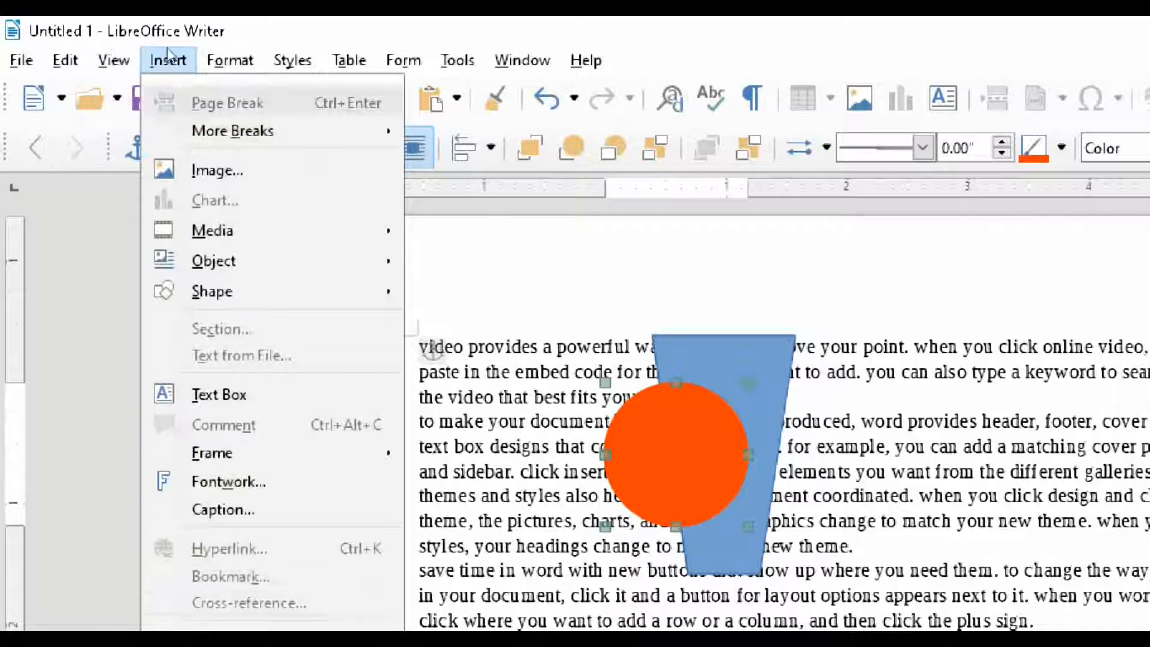
mouse_move(230, 59)
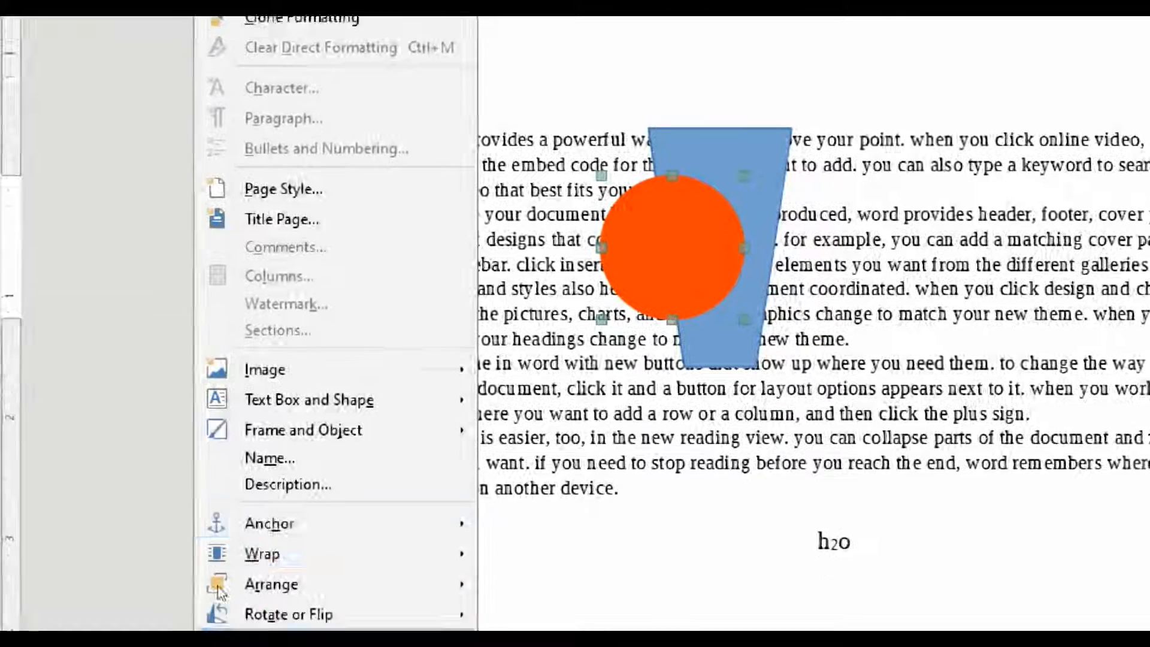
mouse_move(223, 520)
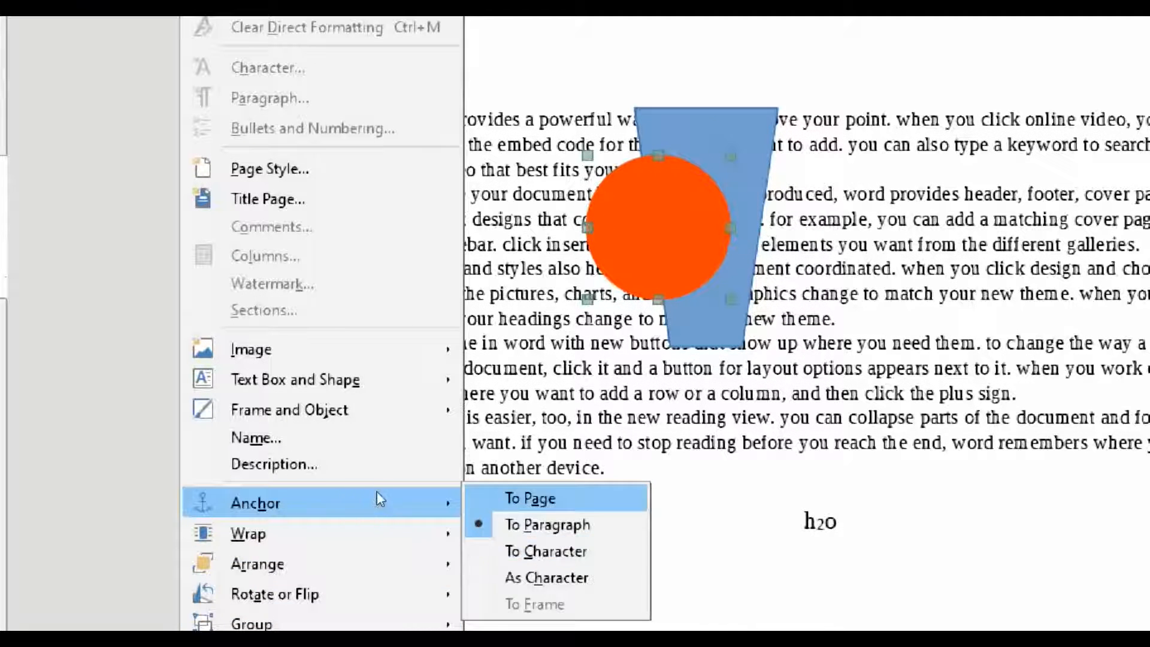
key("Down")
key("Down")
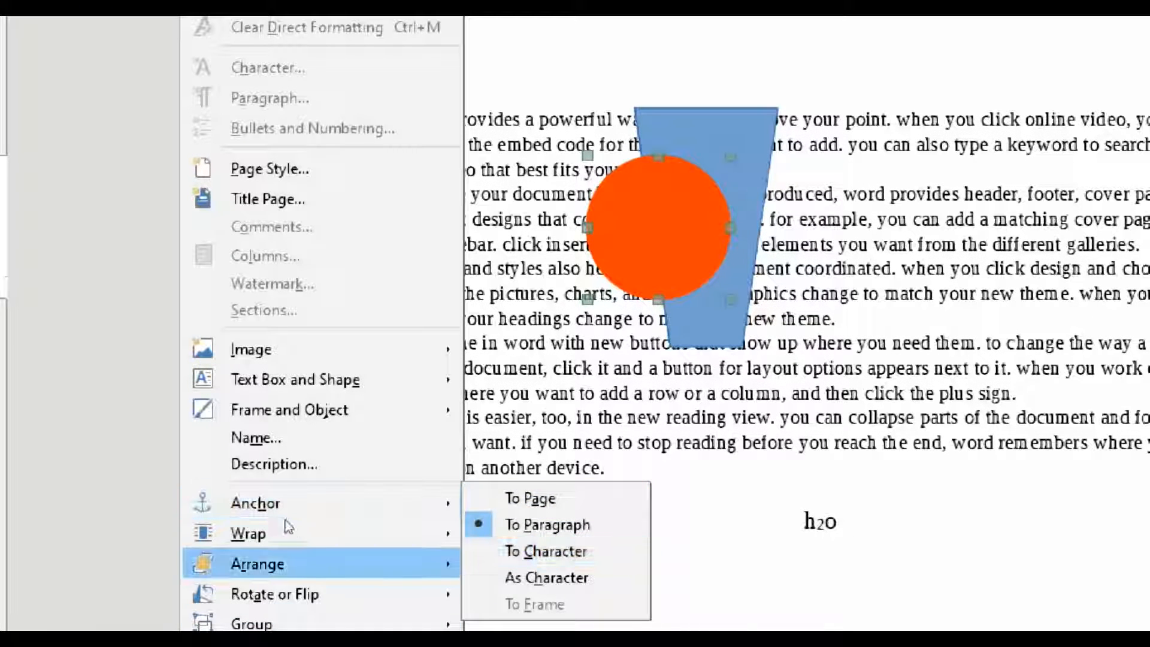
mouse_move(263, 524)
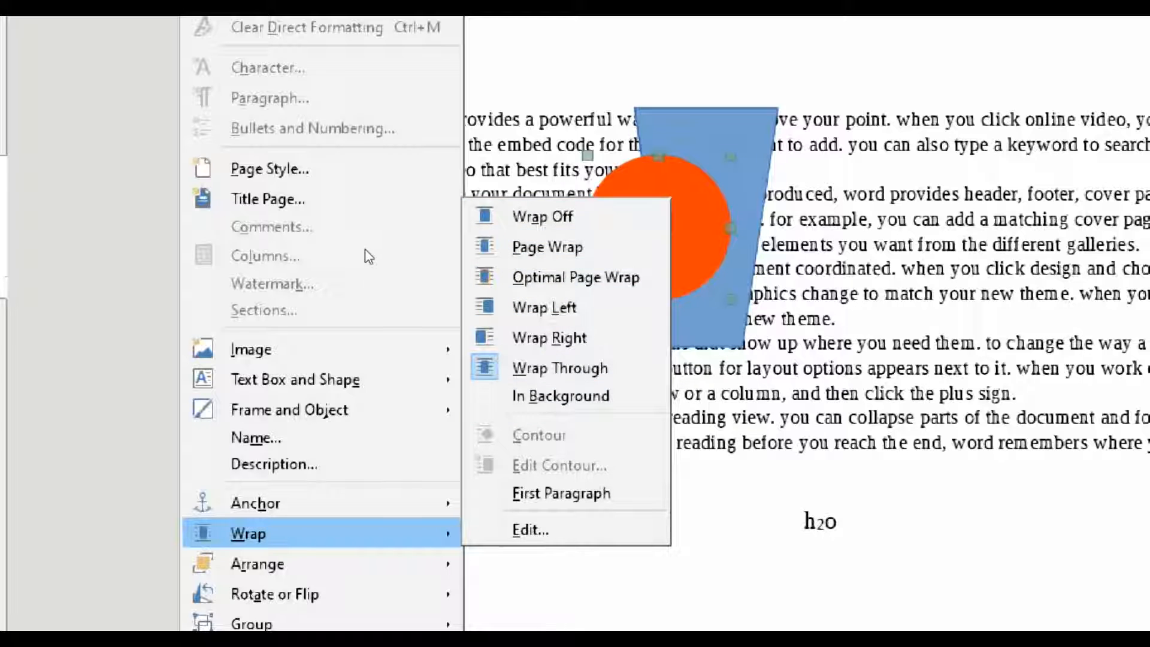
mouse_move(256, 562)
key("Up")
key("Down")
key("Down")
key("Down")
key("Return")
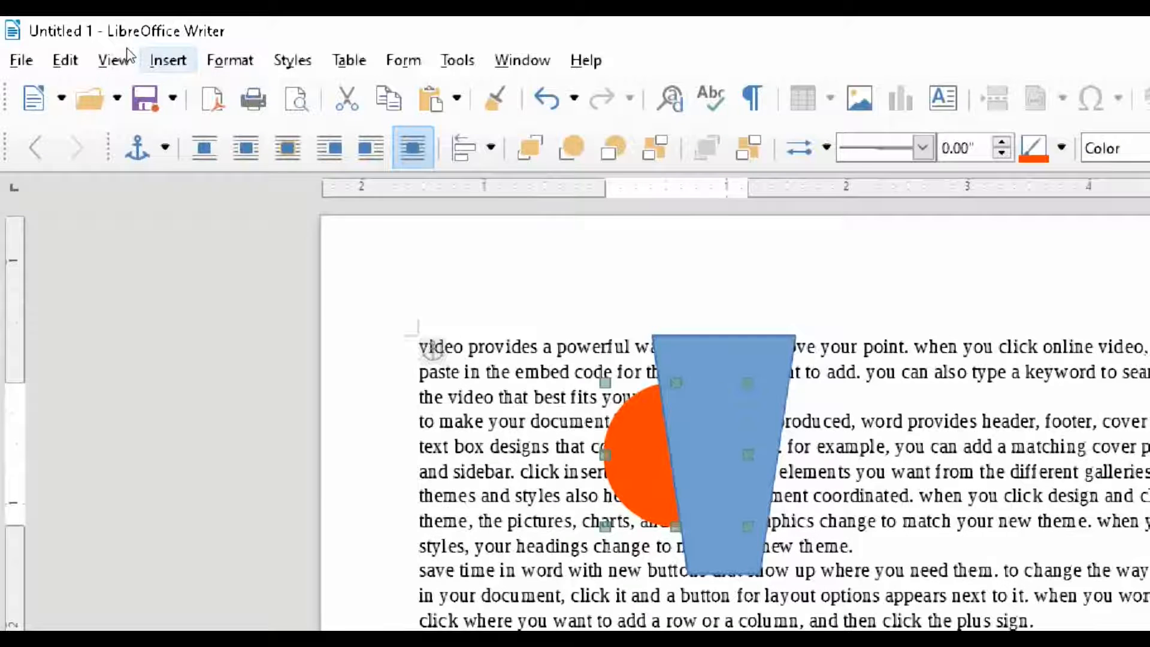
Browse the formatting options available for the selected circle.
left_click(153, 60)
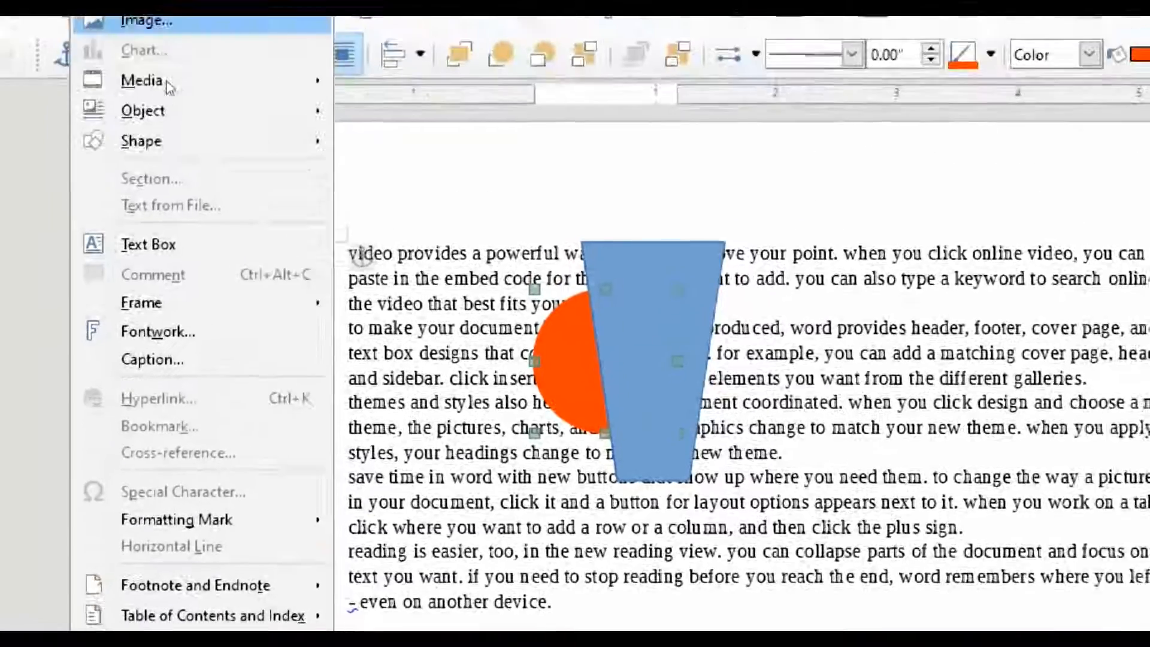
mouse_move(156, 59)
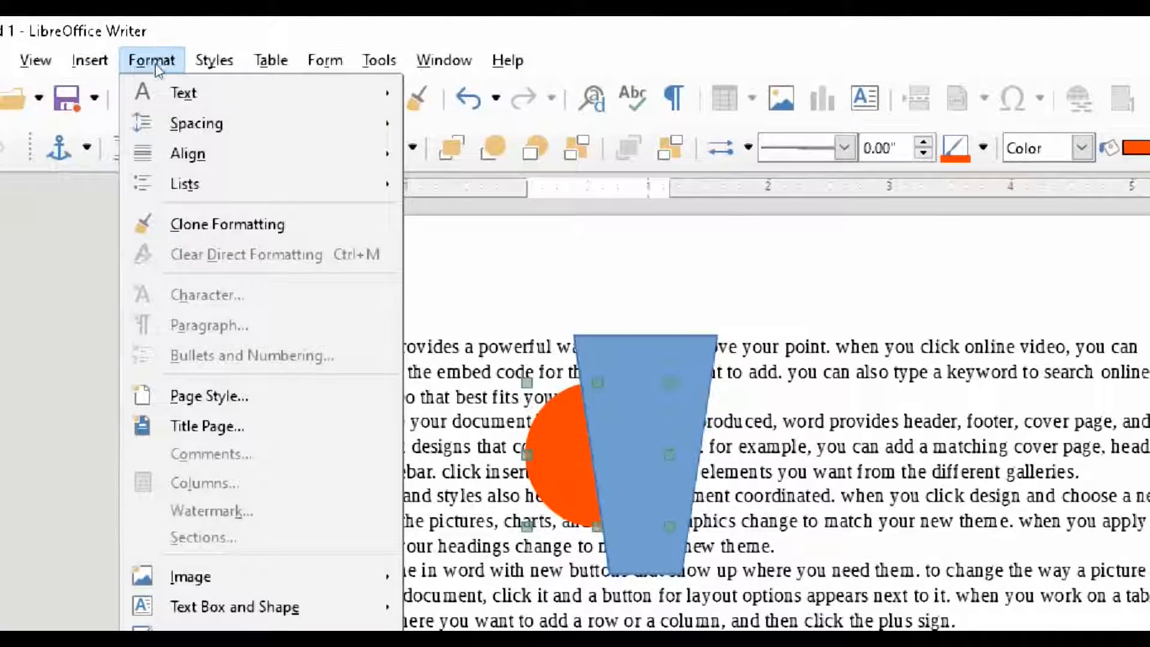